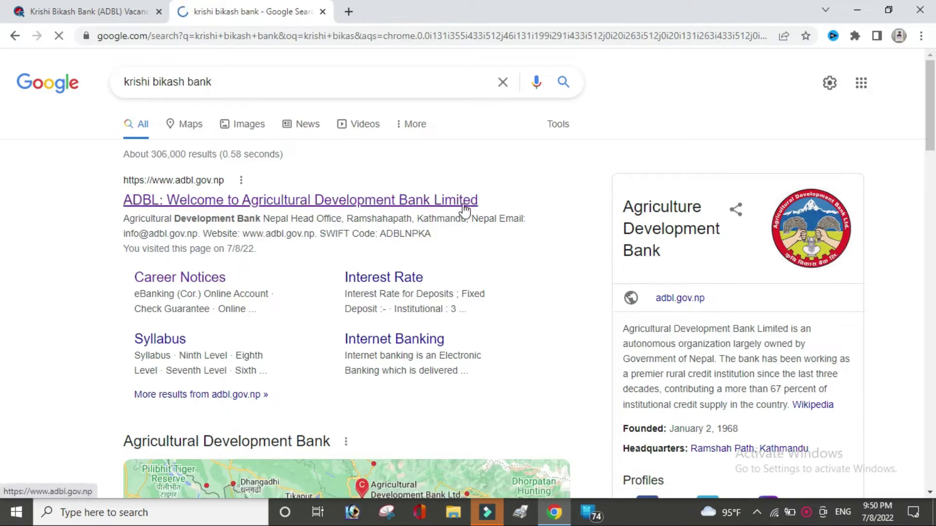
# Step: Open the official ADBL website from the search results and close both customer notice pop-ups
pyautogui.click(303, 203)
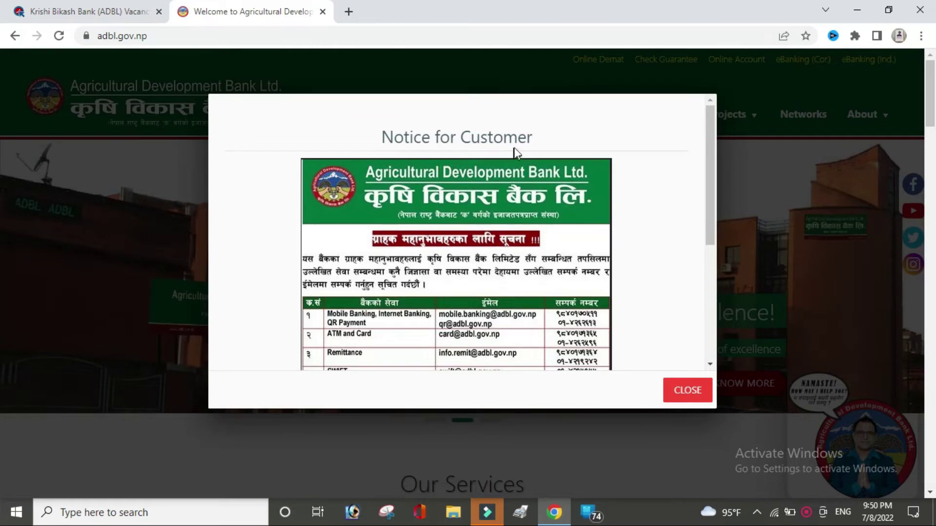
pyautogui.click(689, 390)
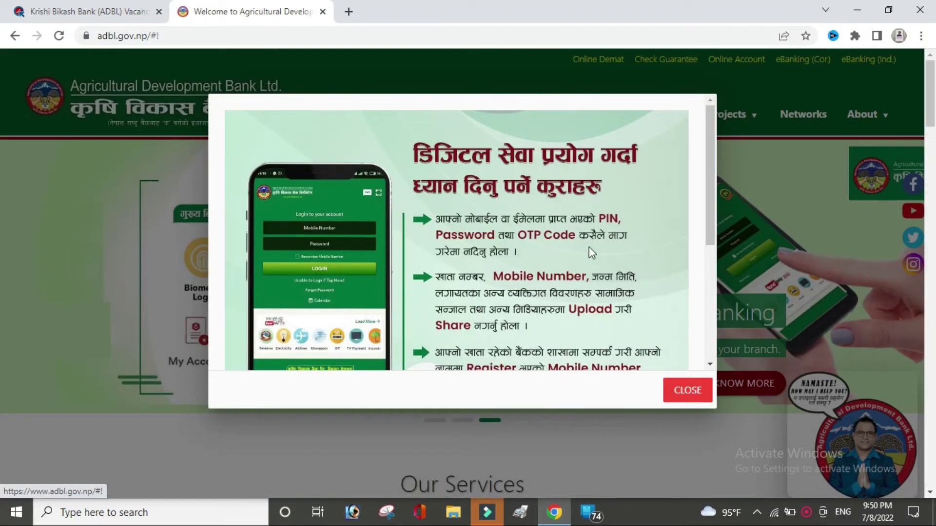
pyautogui.click(699, 397)
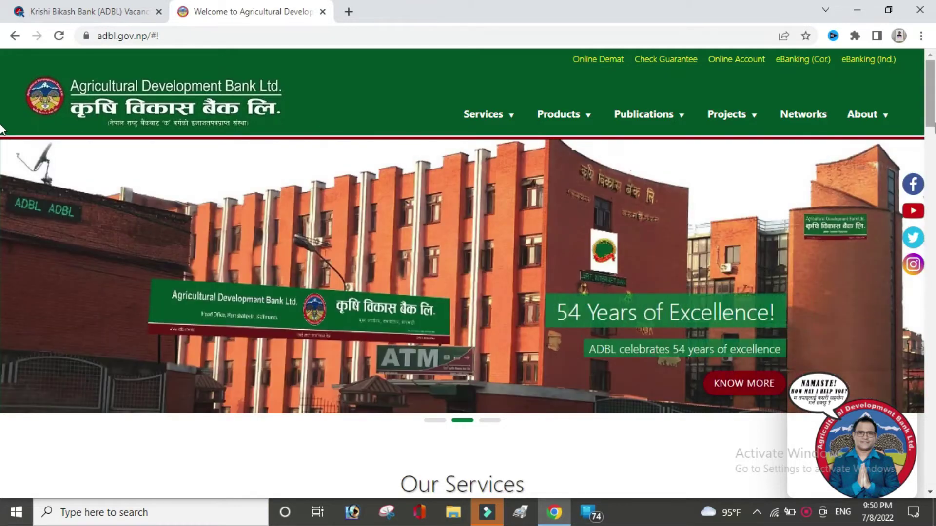
pyautogui.scroll(-6, 1, 129)
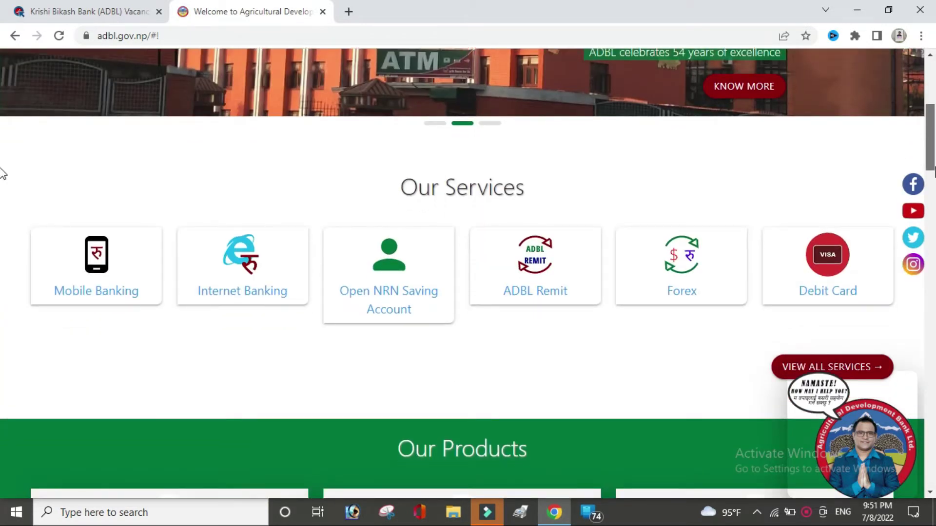
pyautogui.scroll(-7, 1, 173)
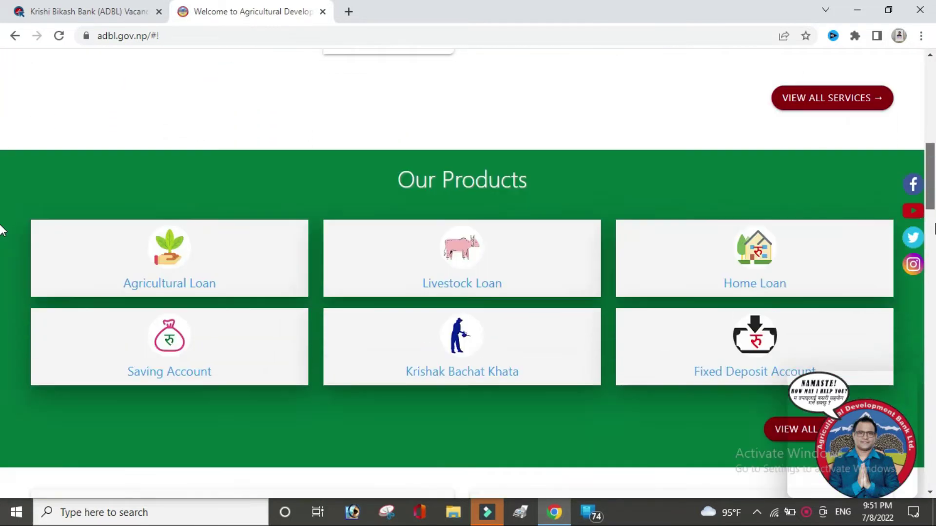
pyautogui.scroll(-20, 2, 277)
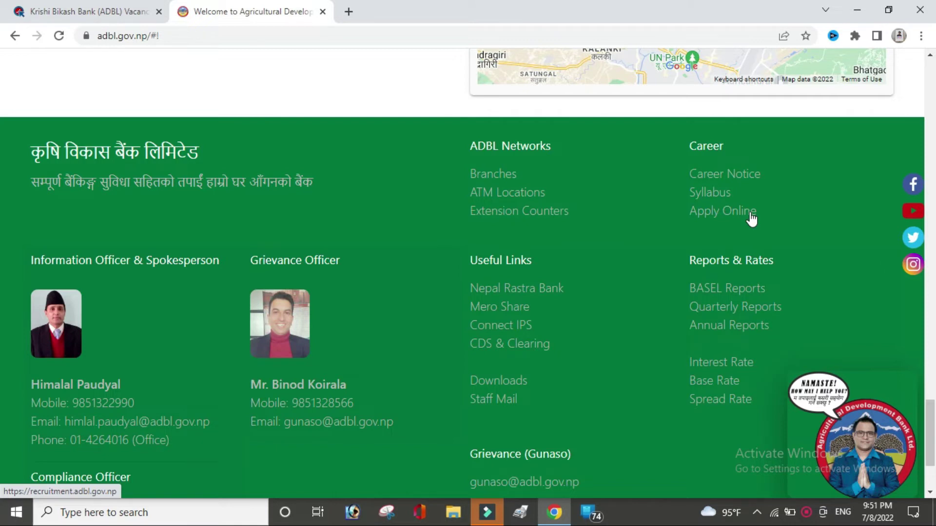
pyautogui.click(698, 198)
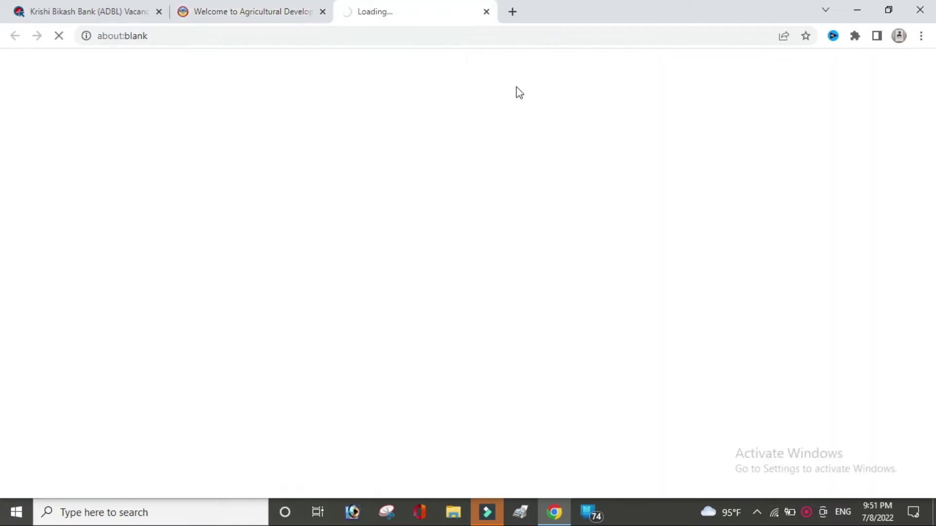
pyautogui.click(236, 10)
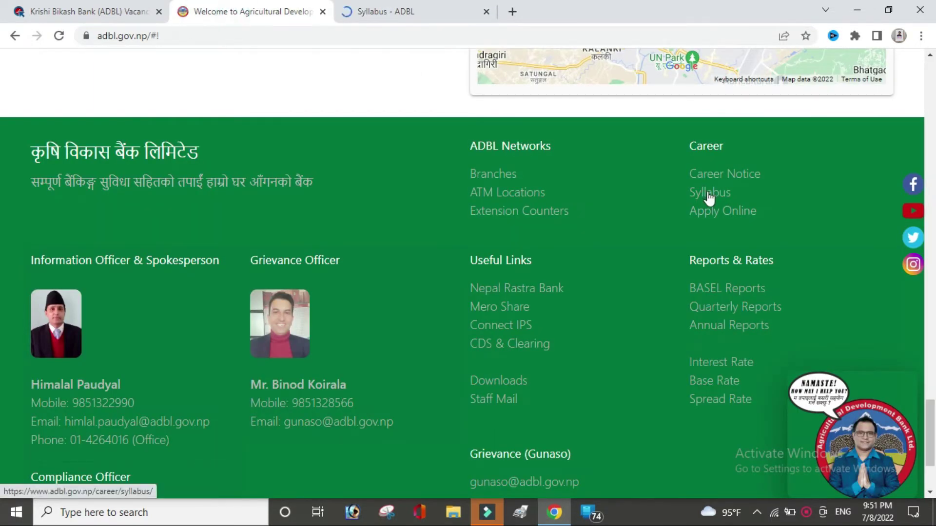
pyautogui.moveTo(931, 428)
pyautogui.mouseDown()
pyautogui.moveTo(932, 96)
pyautogui.moveTo(932, 436)
pyautogui.mouseUp()
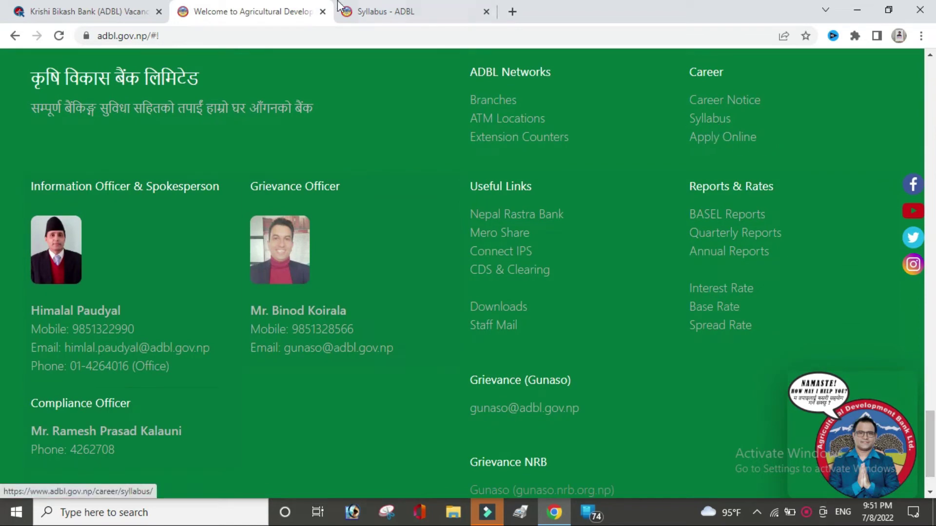
pyautogui.click(392, 9)
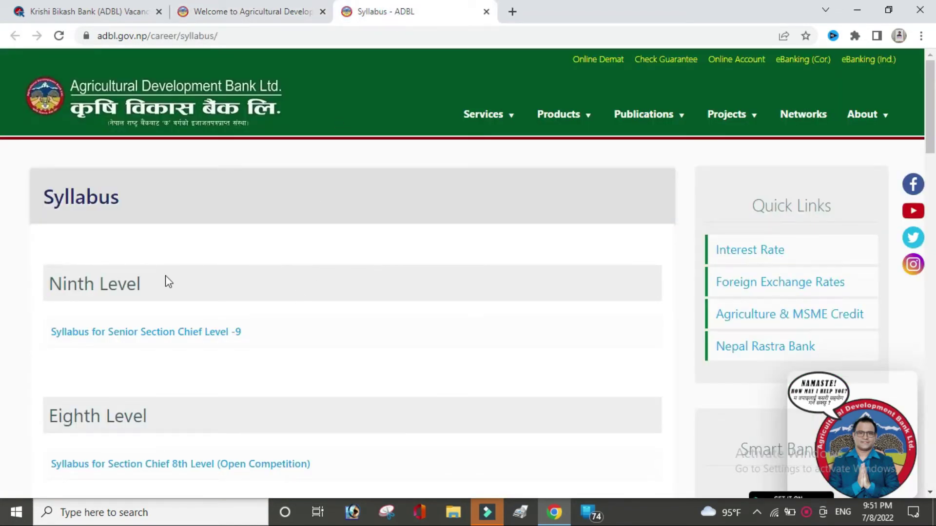
pyautogui.scroll(-4, 2, 176)
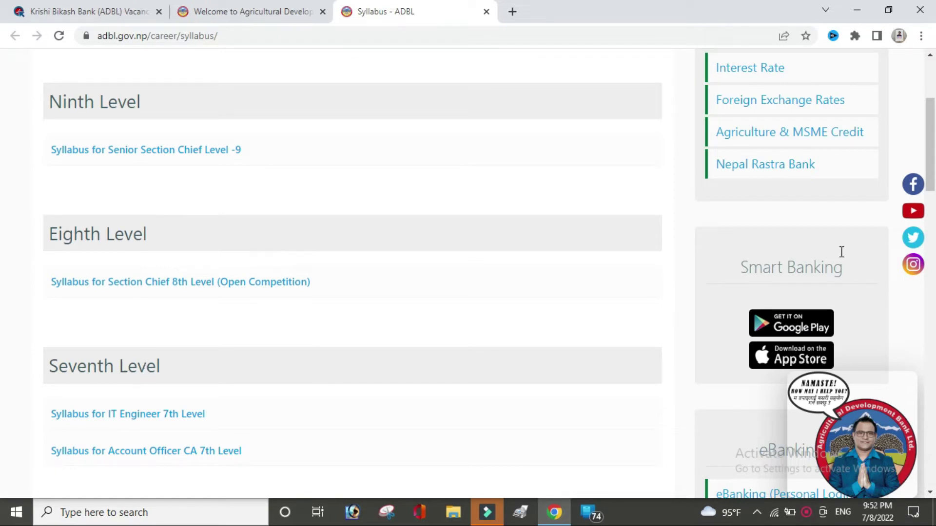
pyautogui.scroll(-5, 2, 195)
pyautogui.scroll(-8, 2, 244)
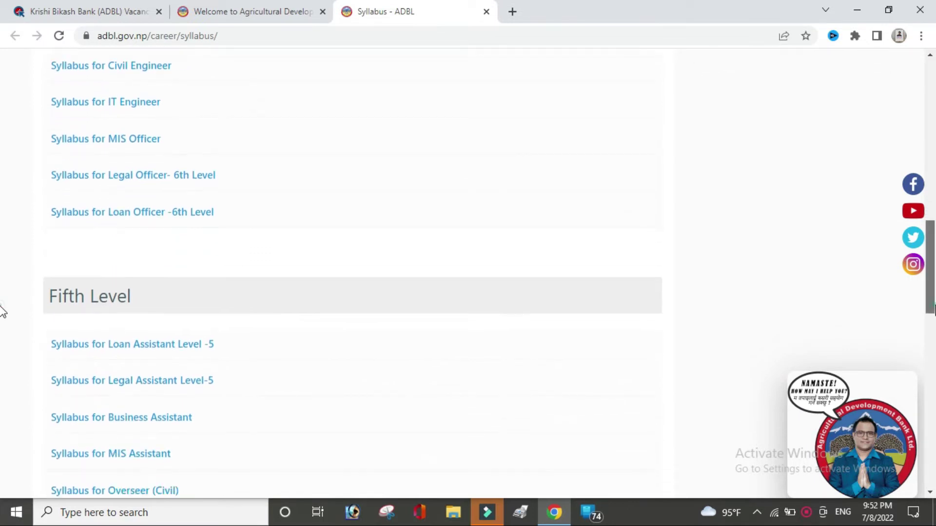
pyautogui.scroll(-8, 3, 336)
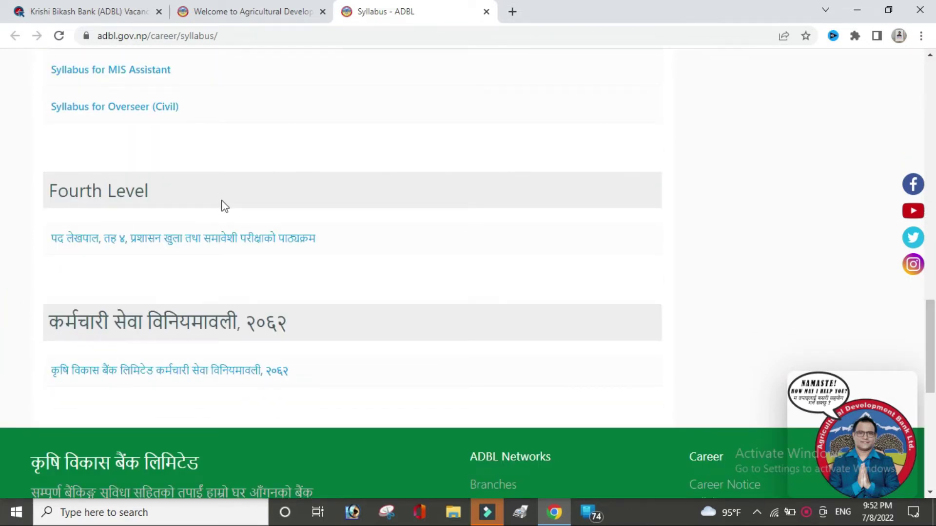
pyautogui.scroll(15, 2, 272)
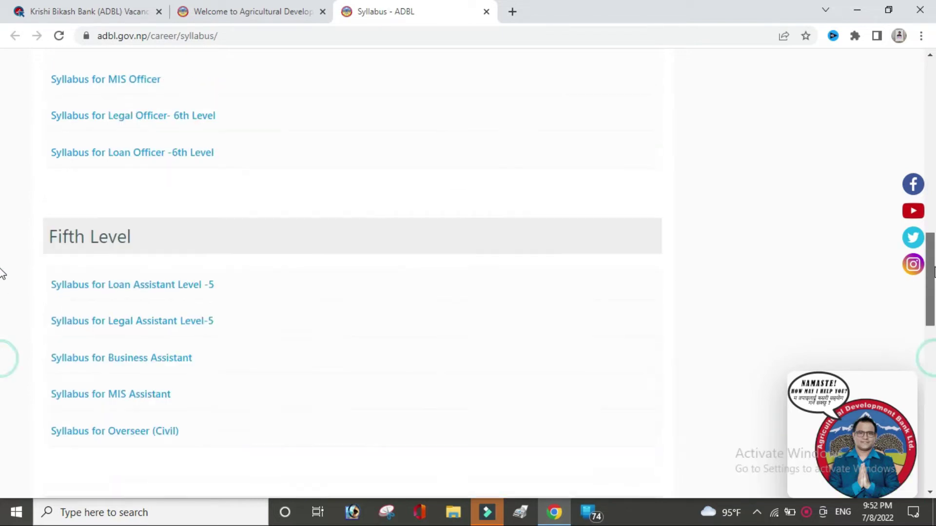
pyautogui.scroll(4, 1, 200)
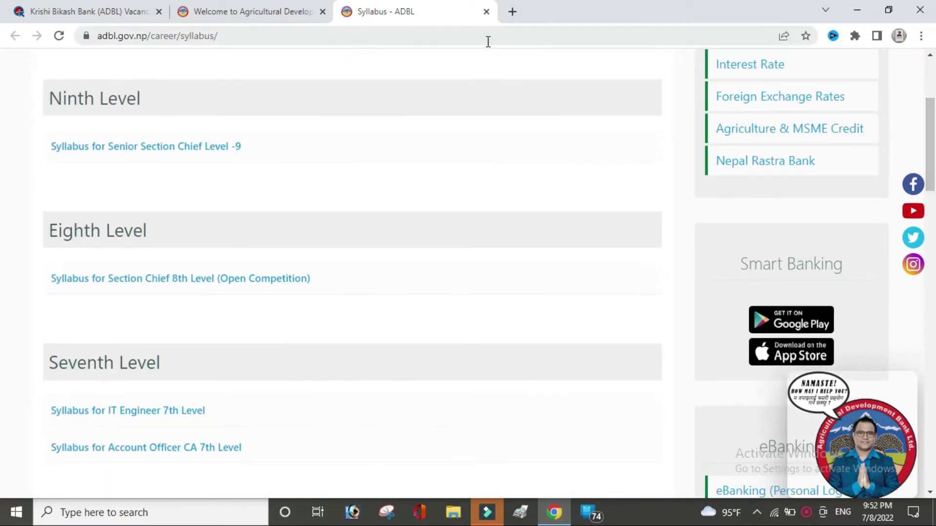
pyautogui.click(486, 12)
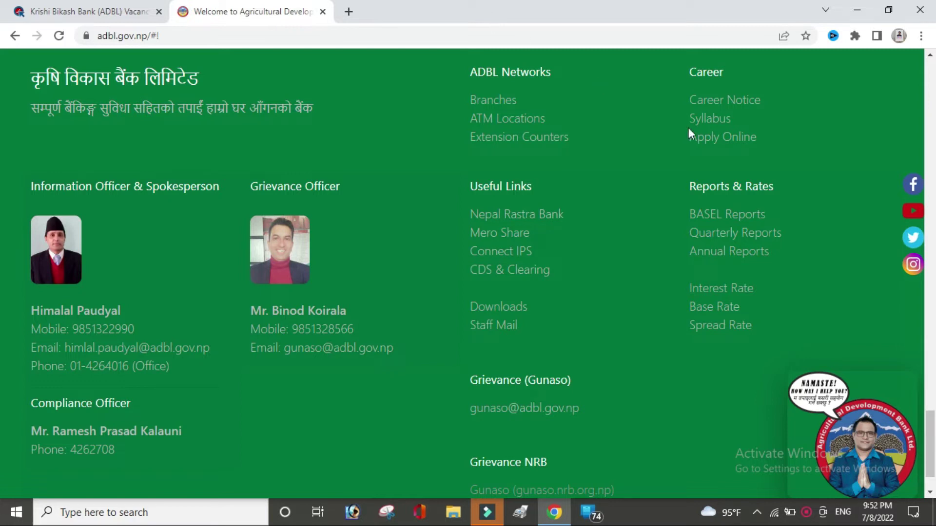
# Step: Open the Apply Online portal, dismiss the applicant notice, and start applying for the Clerk vacancy in row 9
pyautogui.click(733, 139)
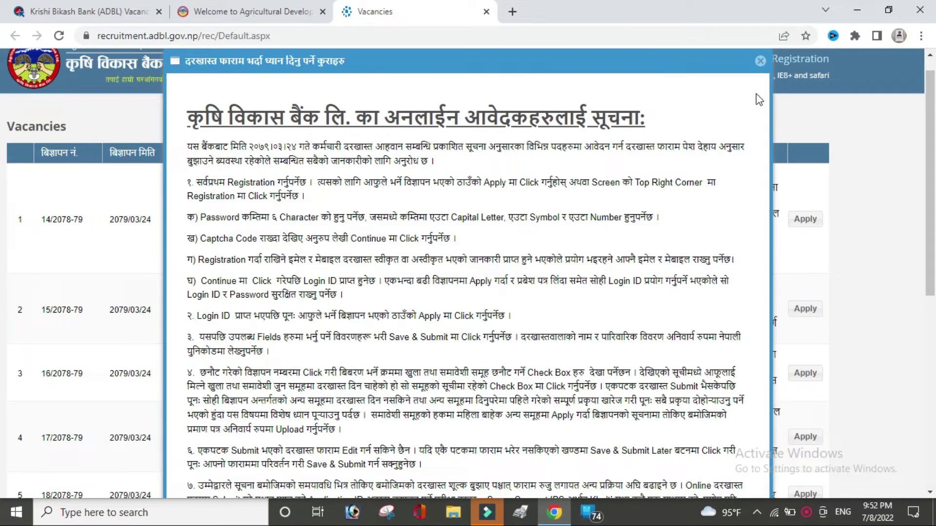
pyautogui.click(760, 61)
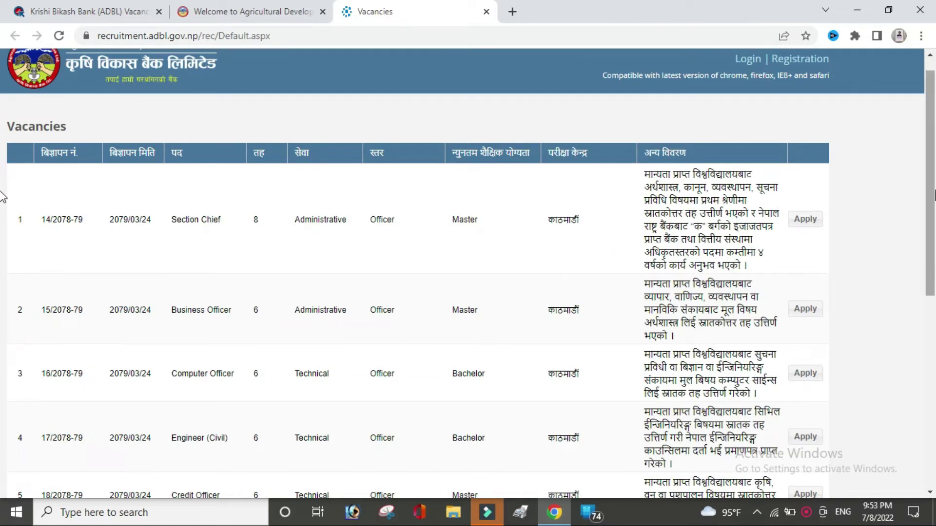
pyautogui.moveTo(931, 190); pyautogui.dragTo(934, 419)
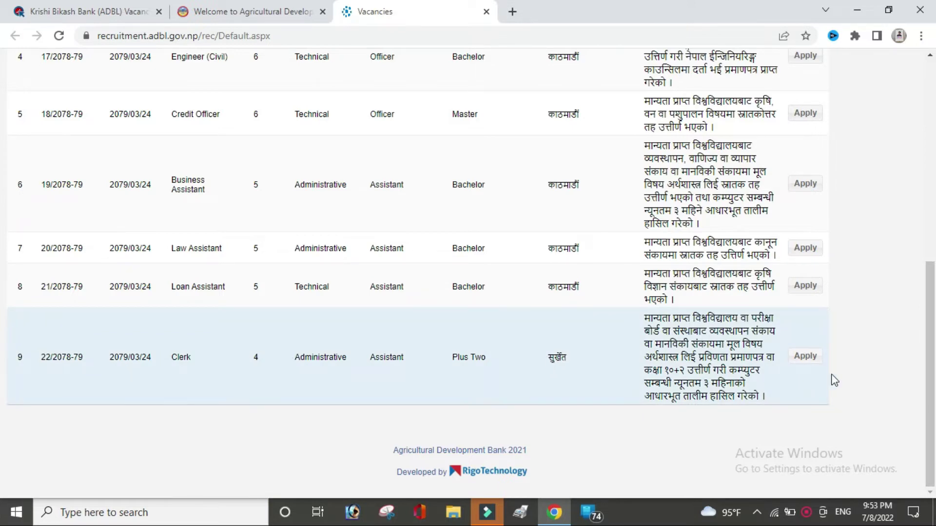
pyautogui.click(800, 363)
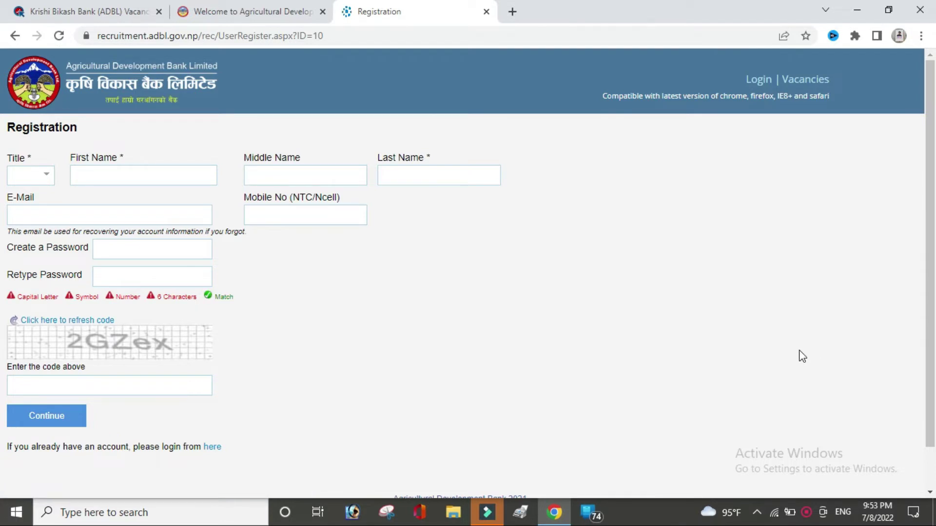
# Step: Set the title to Mr and fill the name and mobile number from saved details
pyautogui.click(46, 178)
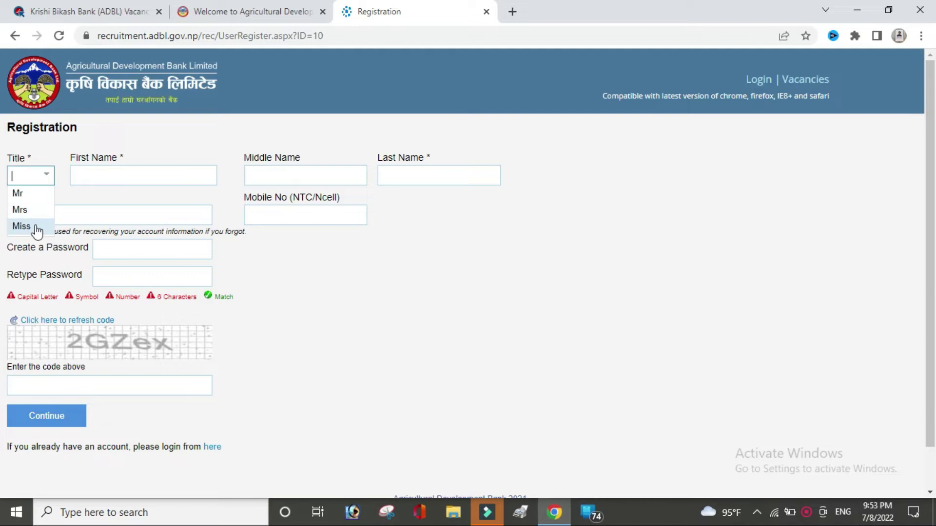
pyautogui.write('Mr')
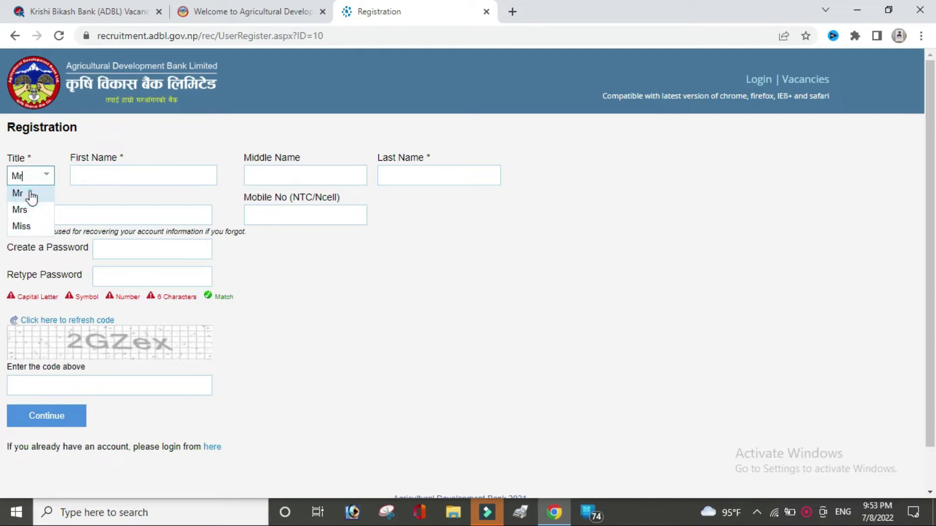
pyautogui.click(31, 195)
pyautogui.click(164, 176)
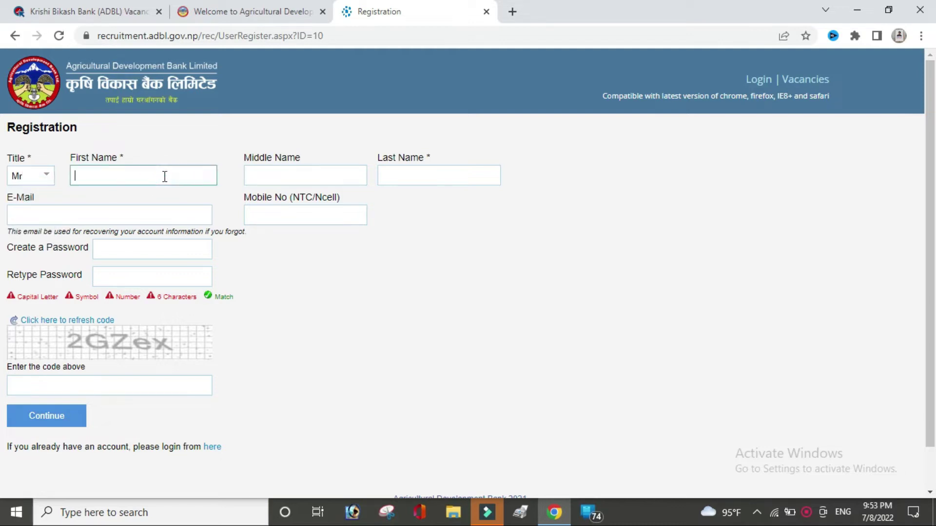
pyautogui.click(165, 176)
pyautogui.write('B')
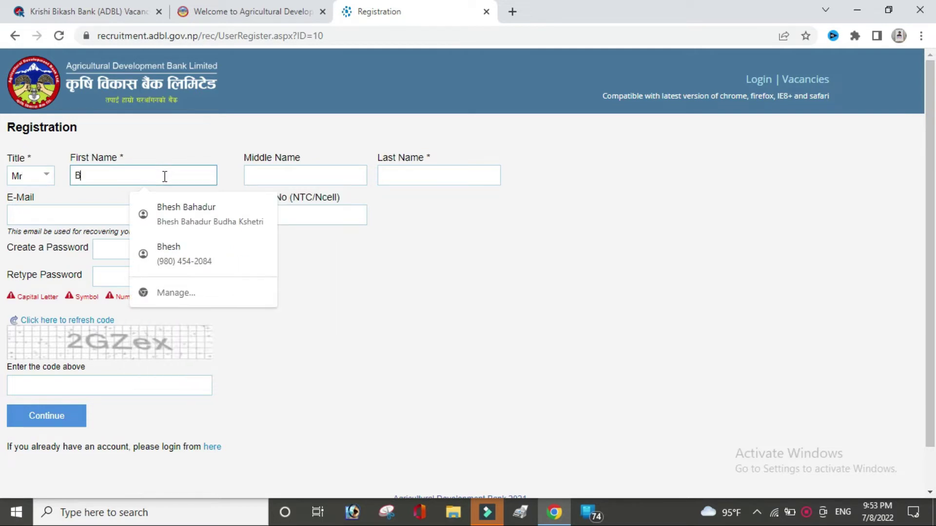
pyautogui.click(201, 214)
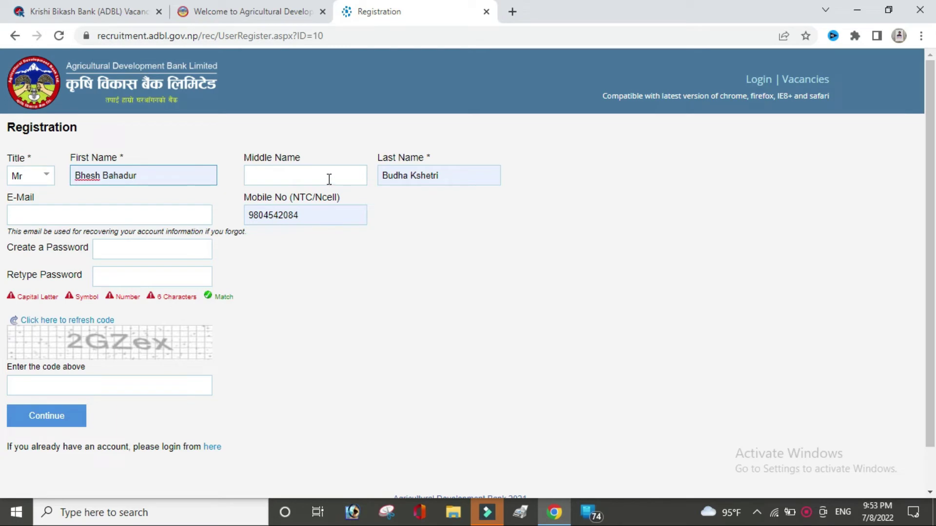
# Step: Enter the applicant's e-mail address, then set and confirm the account password
pyautogui.click(173, 216)
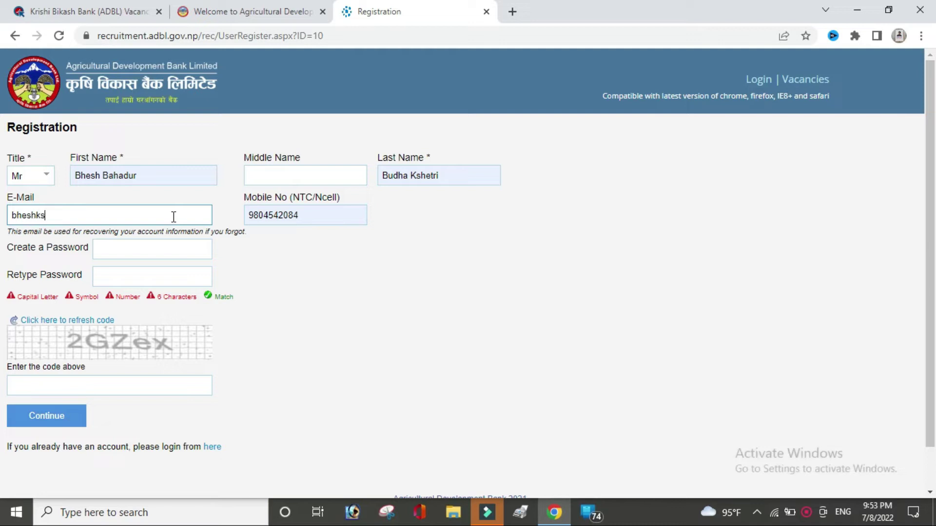
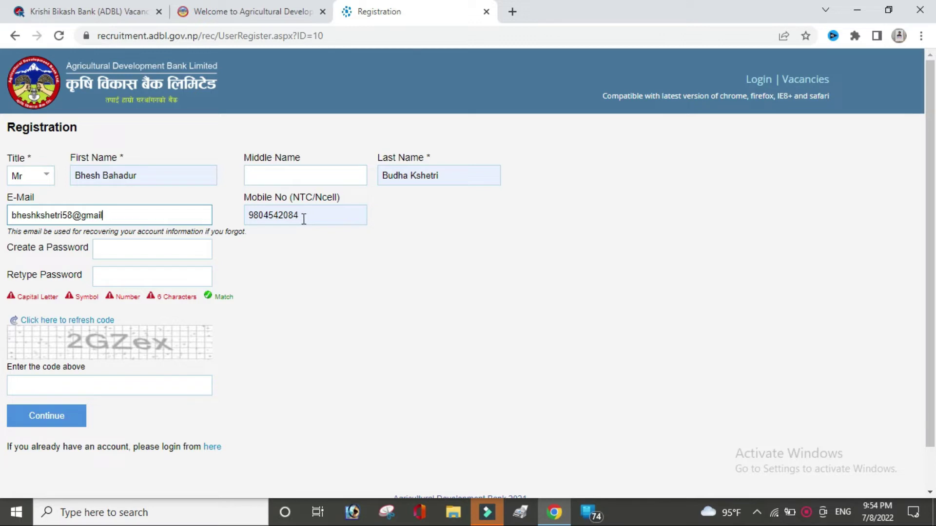
pyautogui.click(195, 246)
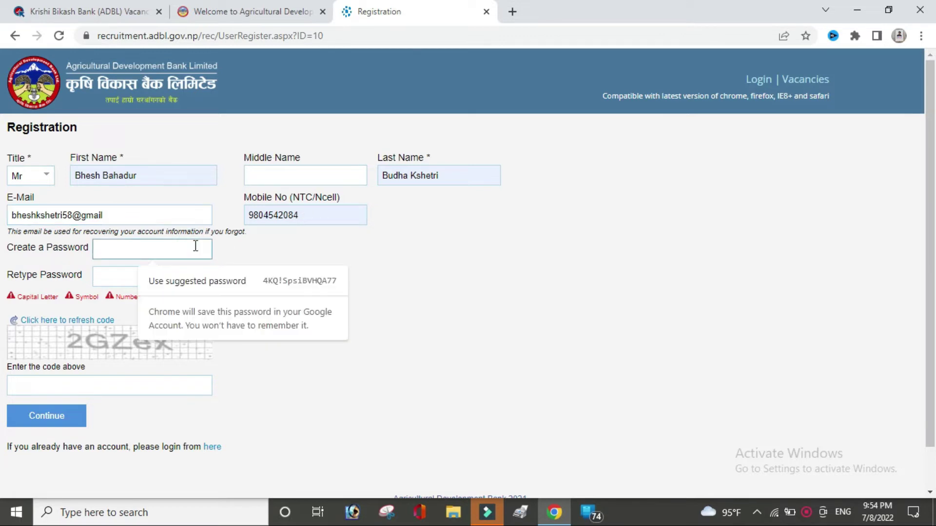
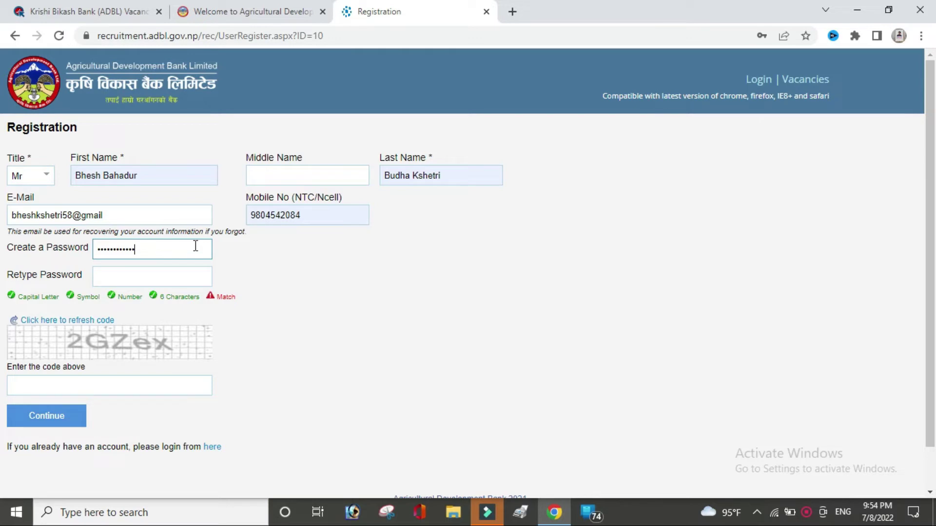
pyautogui.click(148, 277)
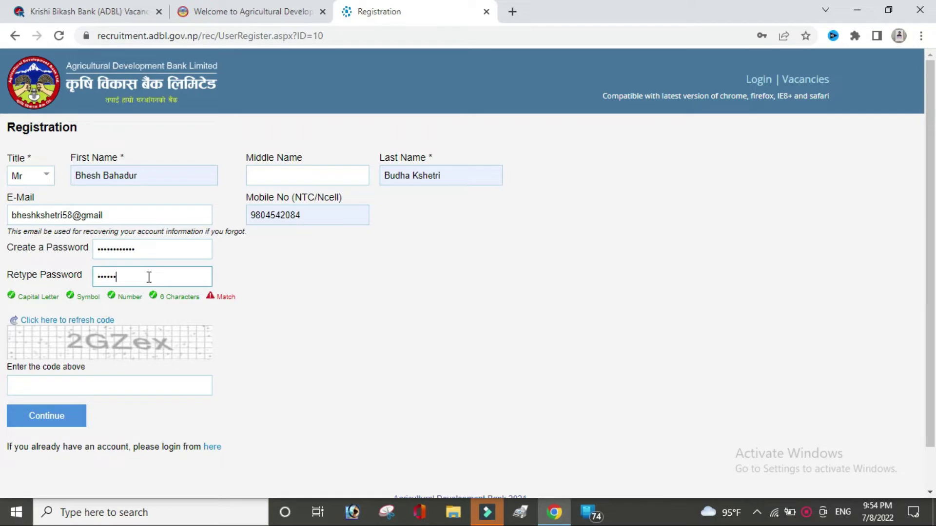
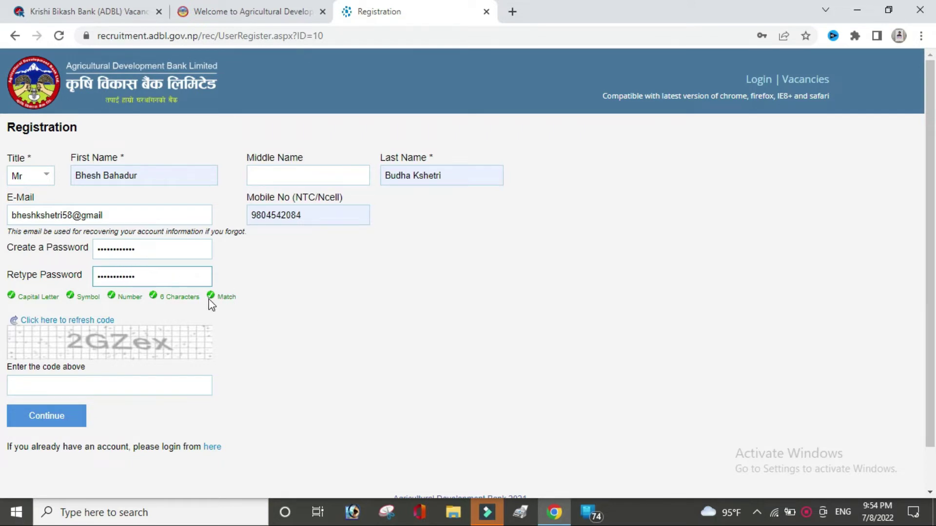
# Step: Enter the verification code and submit the registration form
pyautogui.click(94, 382)
pyautogui.write('2')
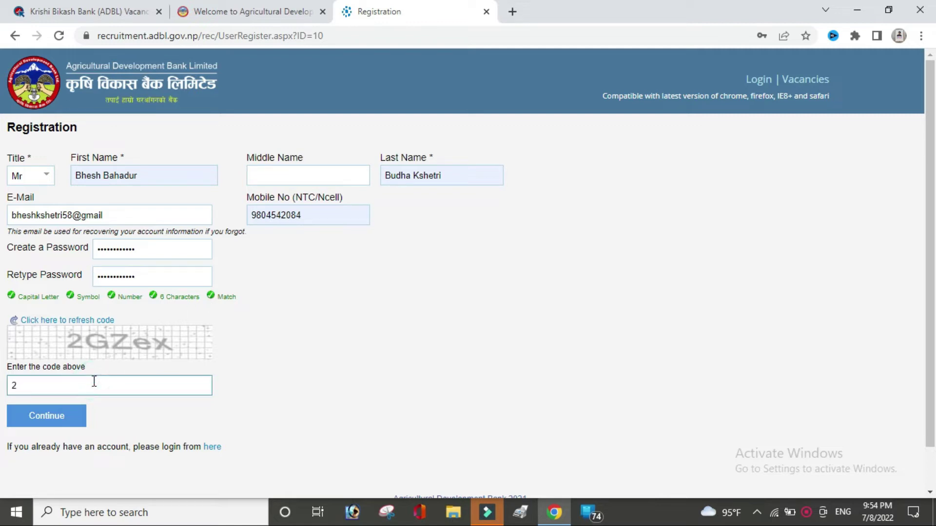
pyautogui.write('GZex')
pyautogui.click(42, 424)
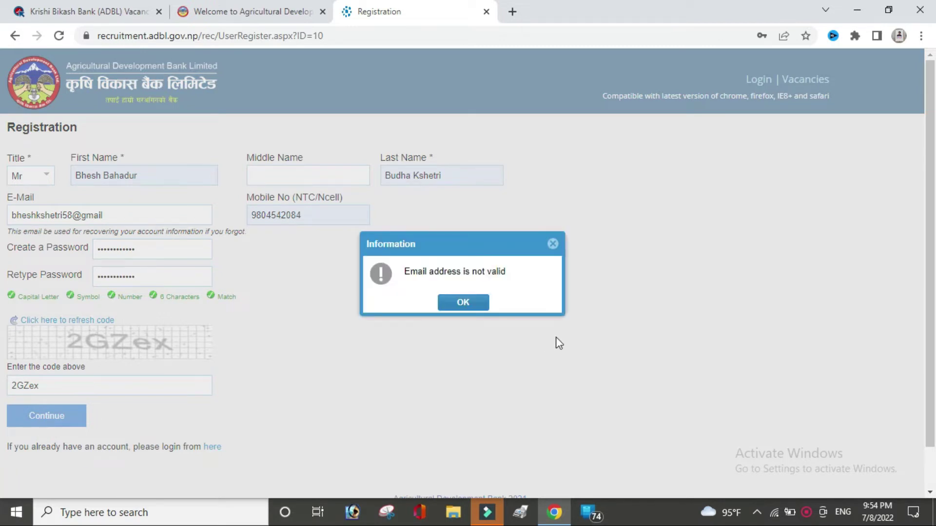
# Step: Dismiss the error, add the missing 'm' to make the e-mail end in .com, and resubmit
pyautogui.click(477, 311)
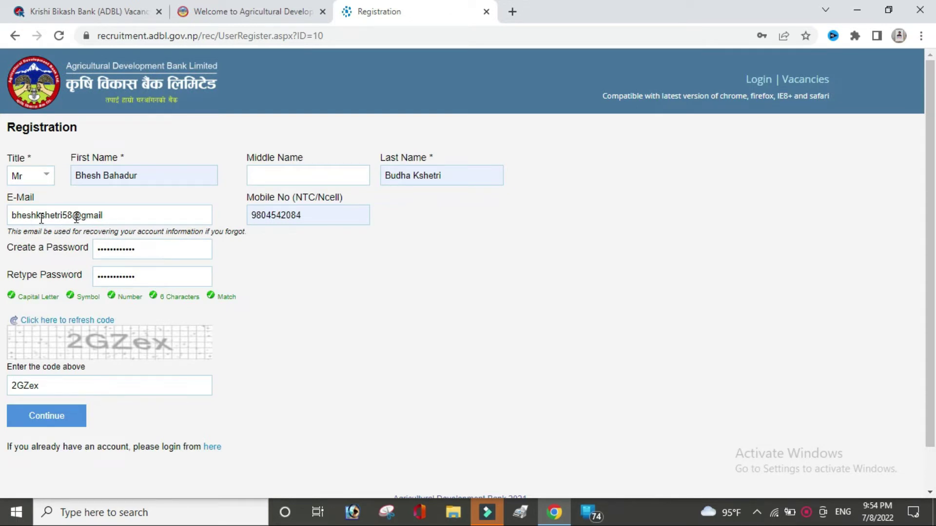
pyautogui.click(112, 215)
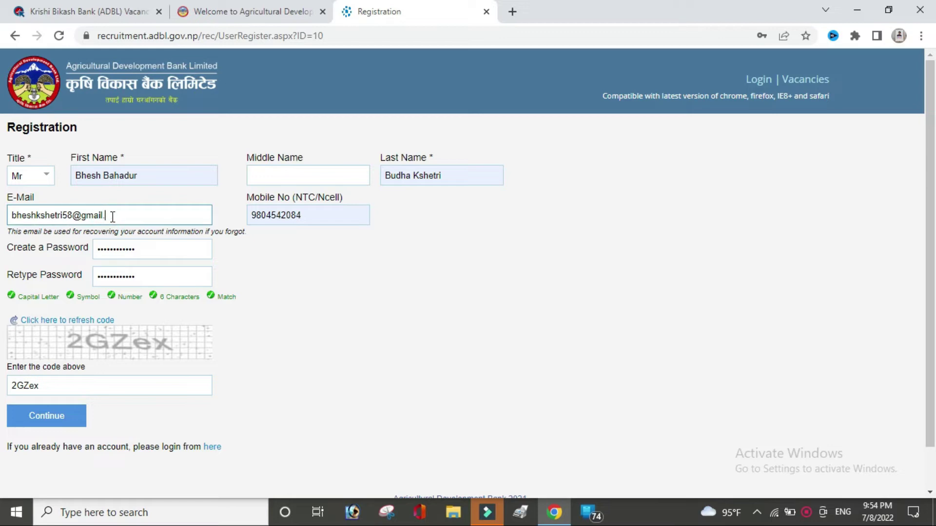
pyautogui.write('m')
pyautogui.click(47, 420)
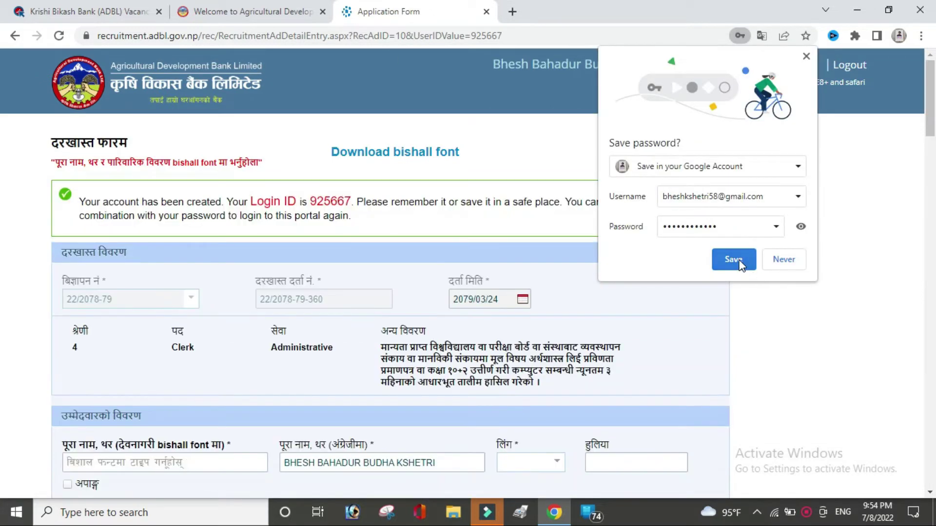
# Step: Save the new login in Chrome and select the displayed Login ID to note it
pyautogui.click(738, 262)
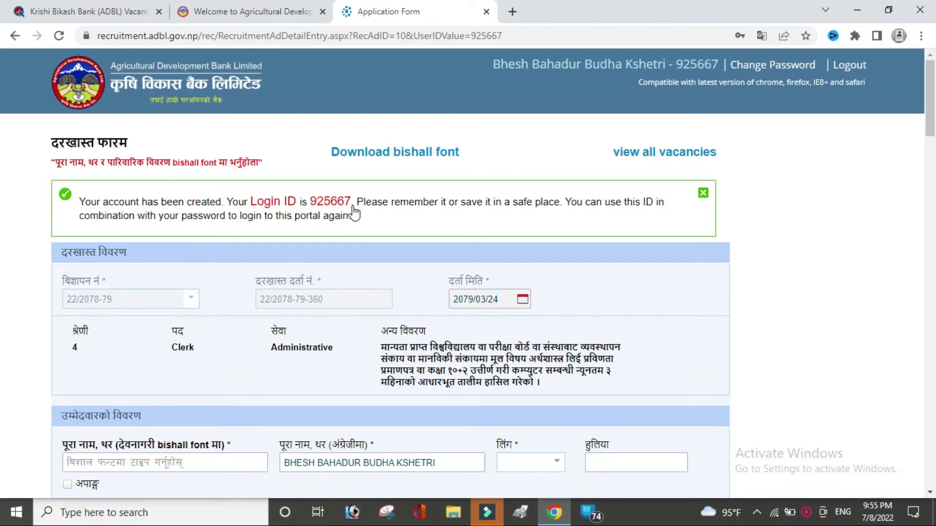
pyautogui.moveTo(351, 203); pyautogui.dragTo(312, 207)
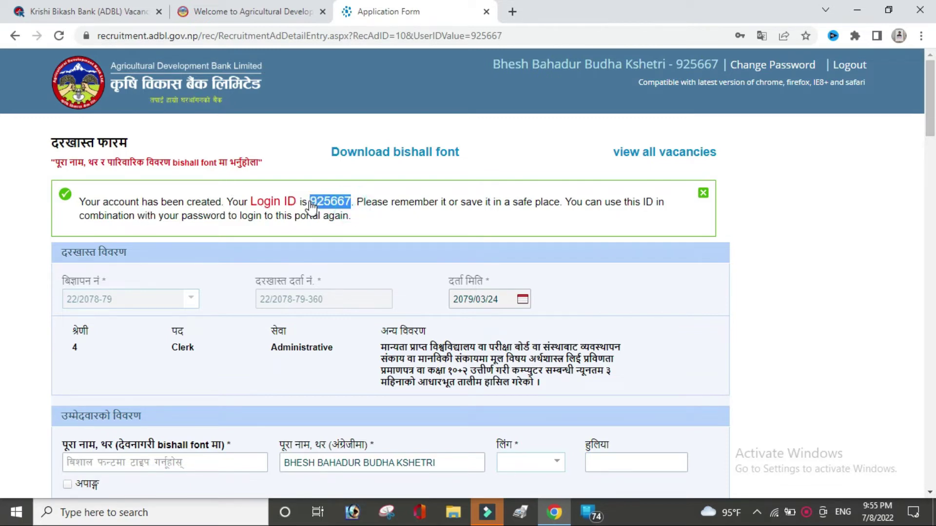
pyautogui.click(765, 229)
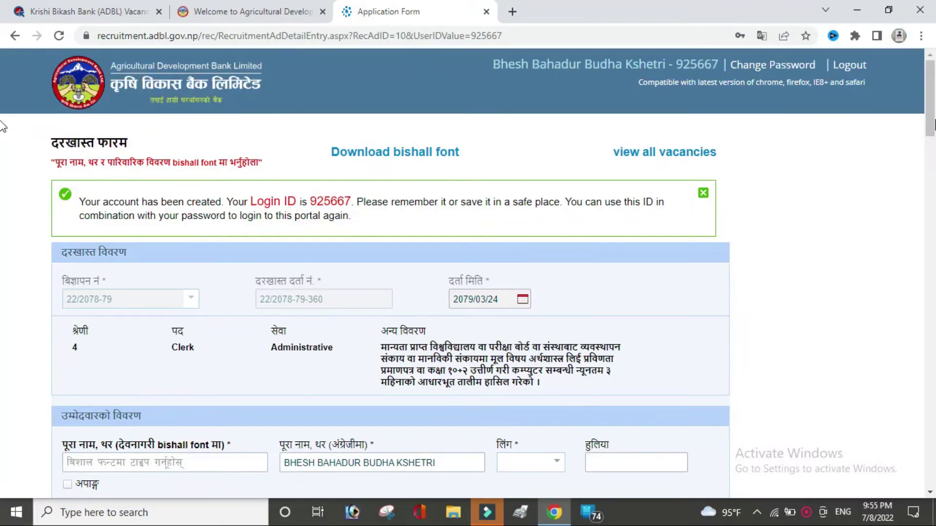
# Step: Switch to Nepali transliteration input and enter the applicant's full name in Devanagari
pyautogui.moveTo(930, 131); pyautogui.dragTo(934, 171)
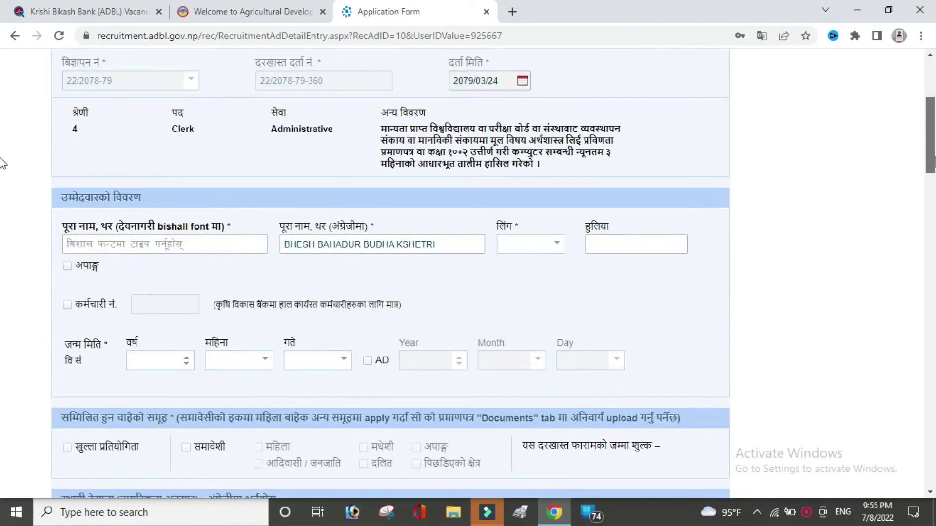
pyautogui.click(203, 243)
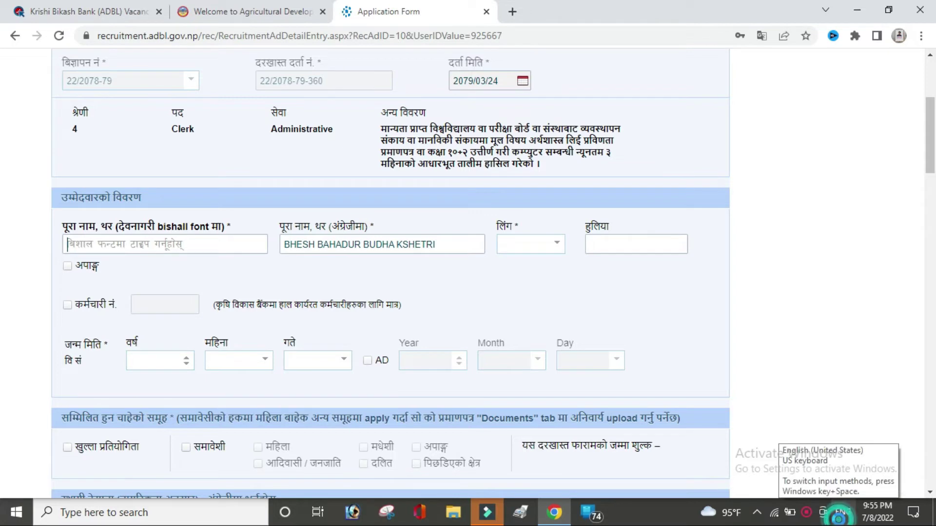
pyautogui.click(841, 516)
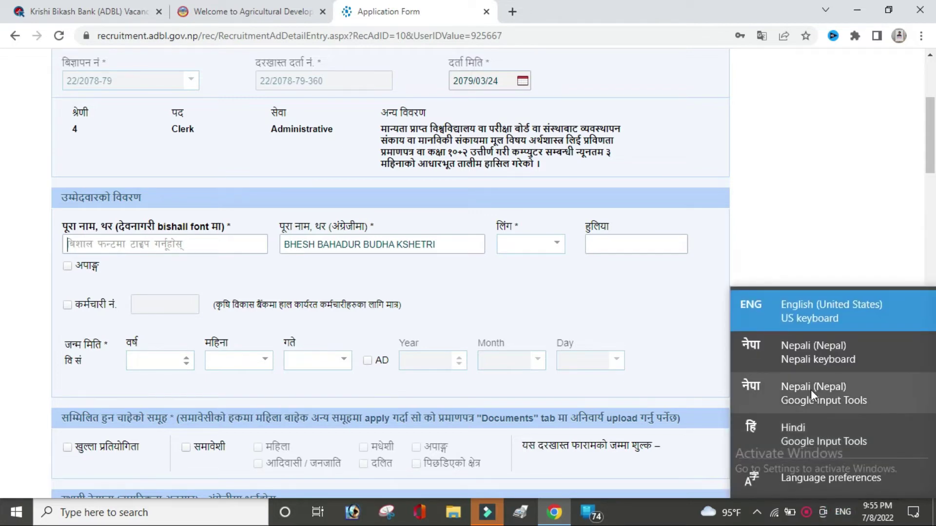
pyautogui.click(812, 393)
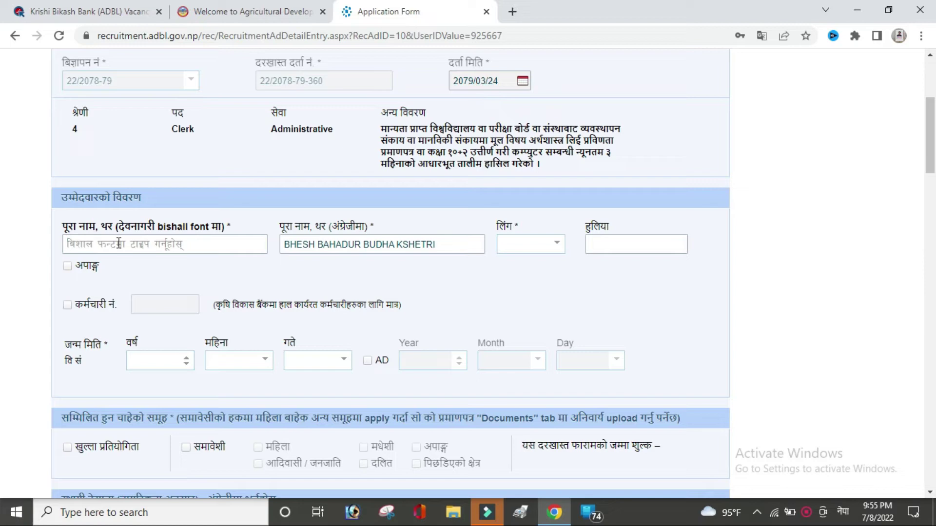
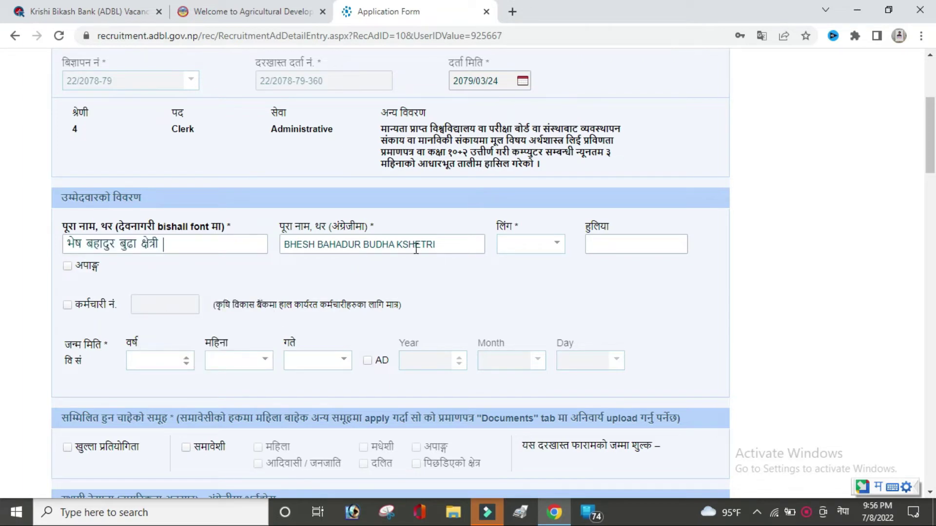
# Step: Set gender to Male and complexion (हुलिया) to गहुगोरो
pyautogui.click(554, 244)
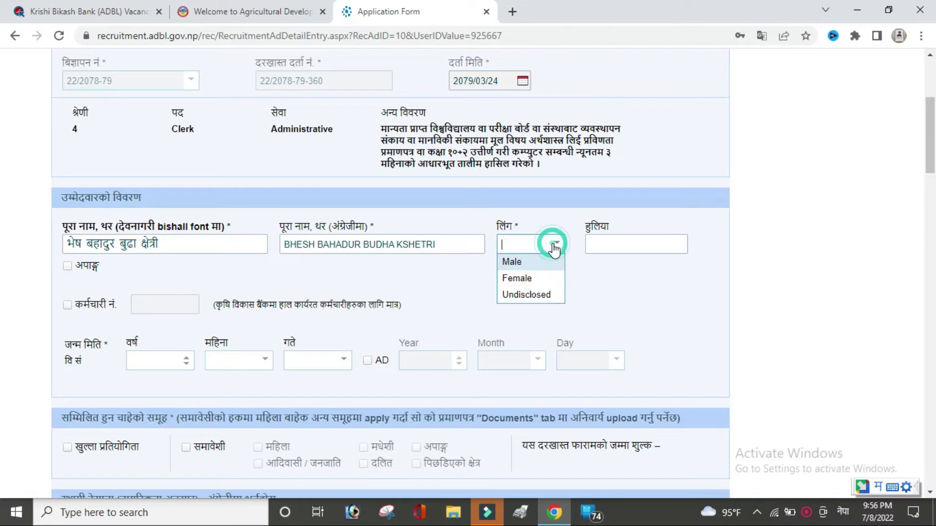
pyautogui.click(531, 265)
pyautogui.click(655, 250)
pyautogui.write('gahugoro')
pyautogui.press('Return')
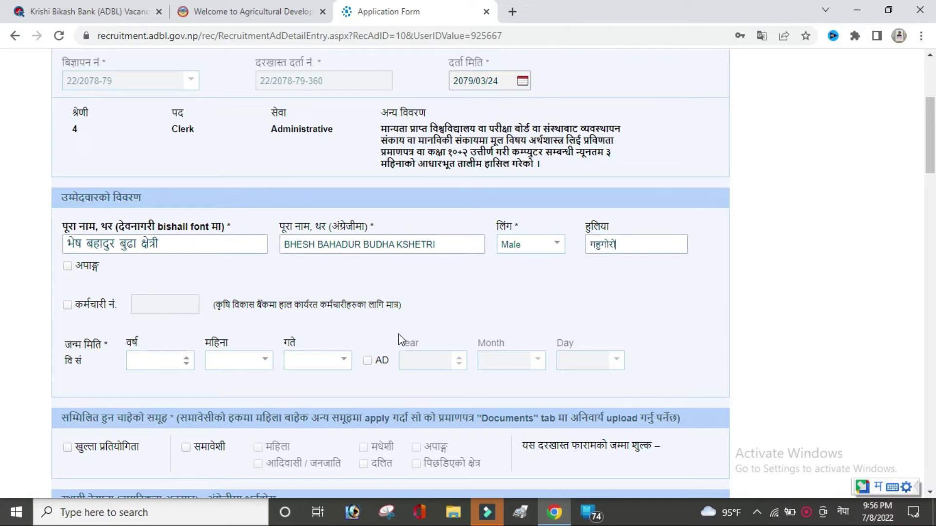
pyautogui.click(844, 518)
pyautogui.click(785, 315)
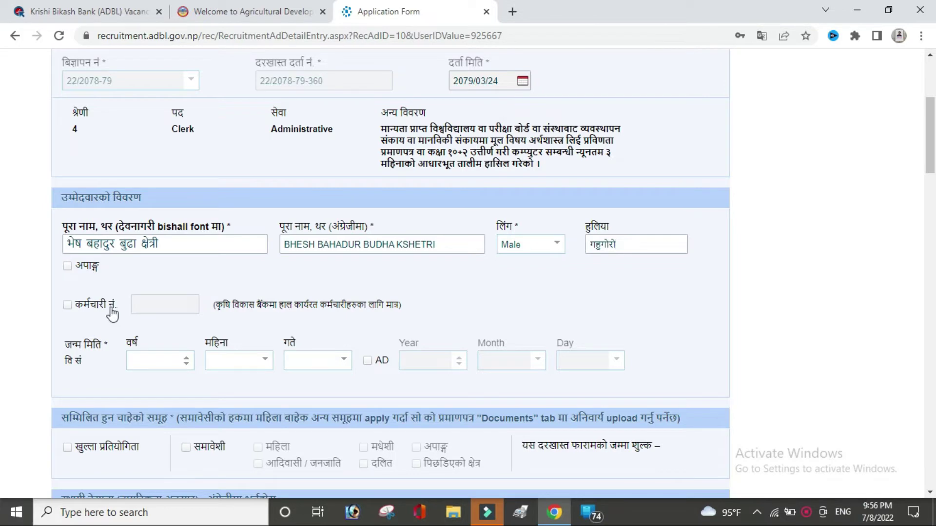
pyautogui.click(186, 363)
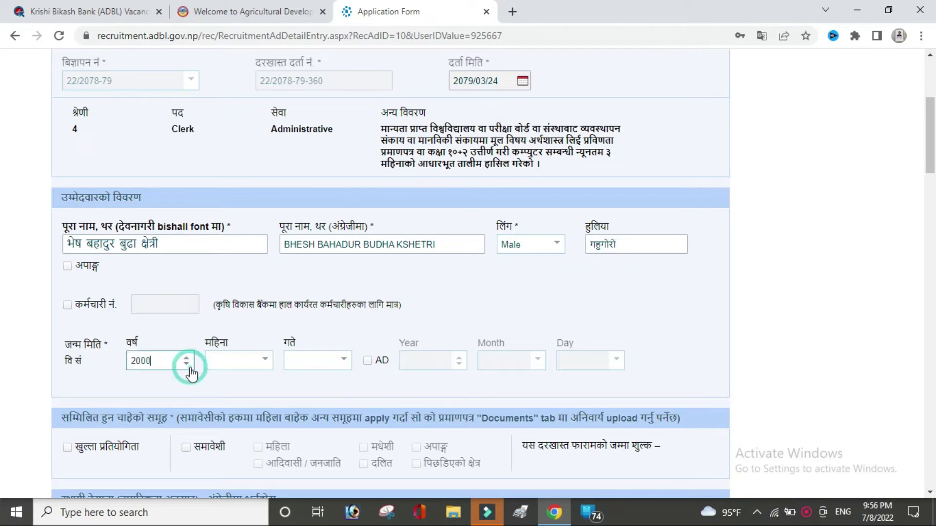
pyautogui.press('BackSpace')
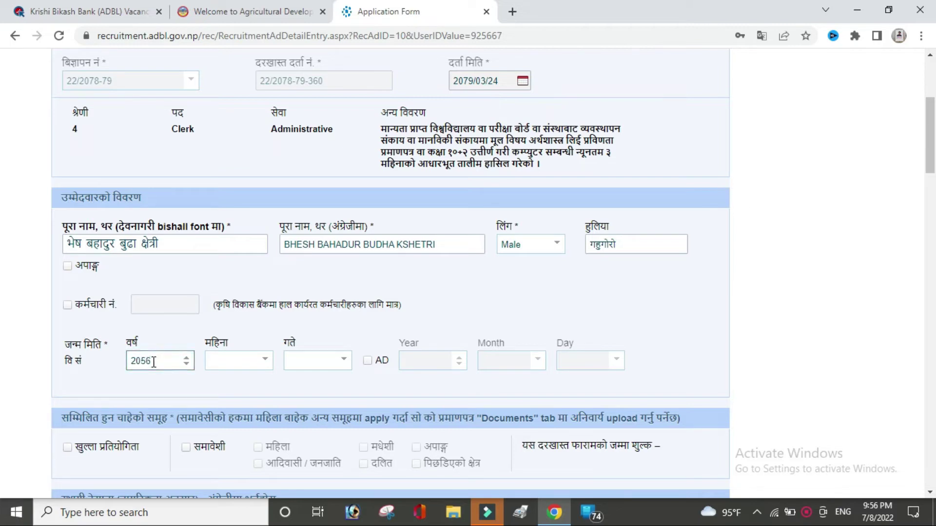
pyautogui.click(265, 361)
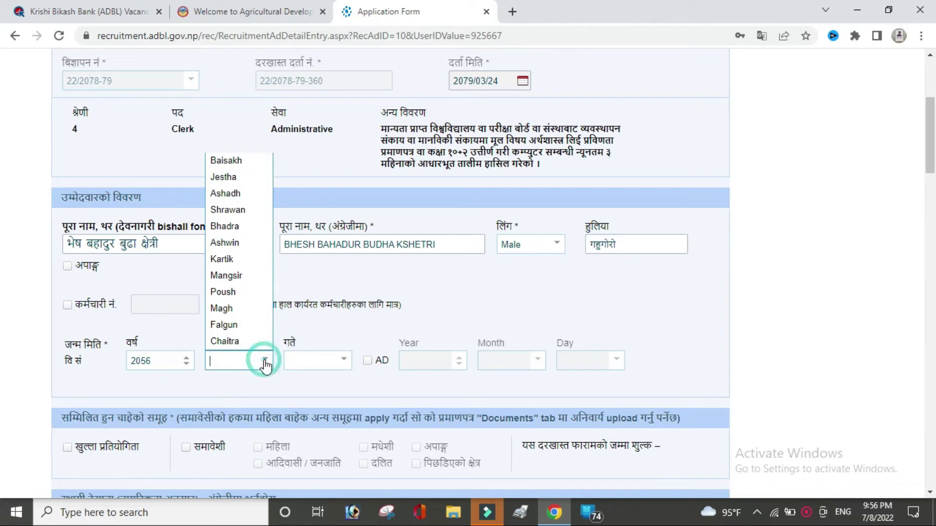
pyautogui.click(235, 177)
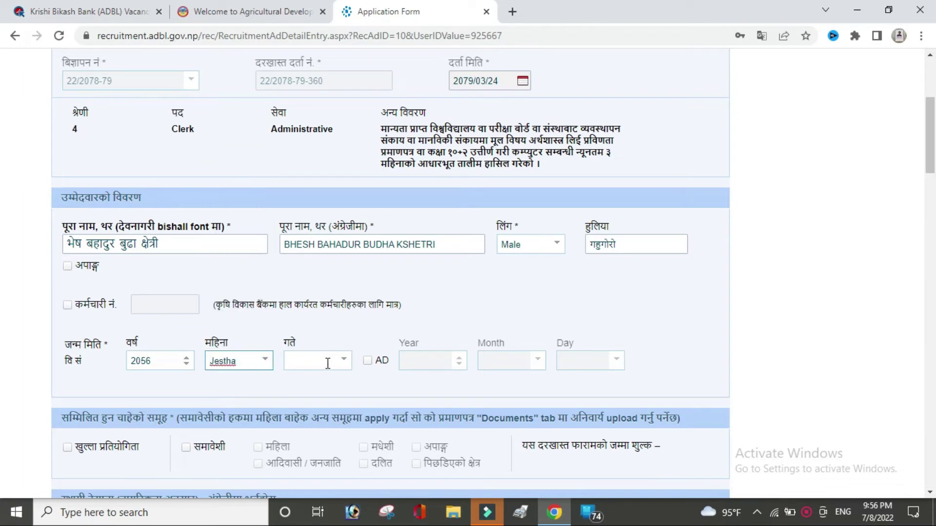
pyautogui.click(344, 361)
pyautogui.click(298, 302)
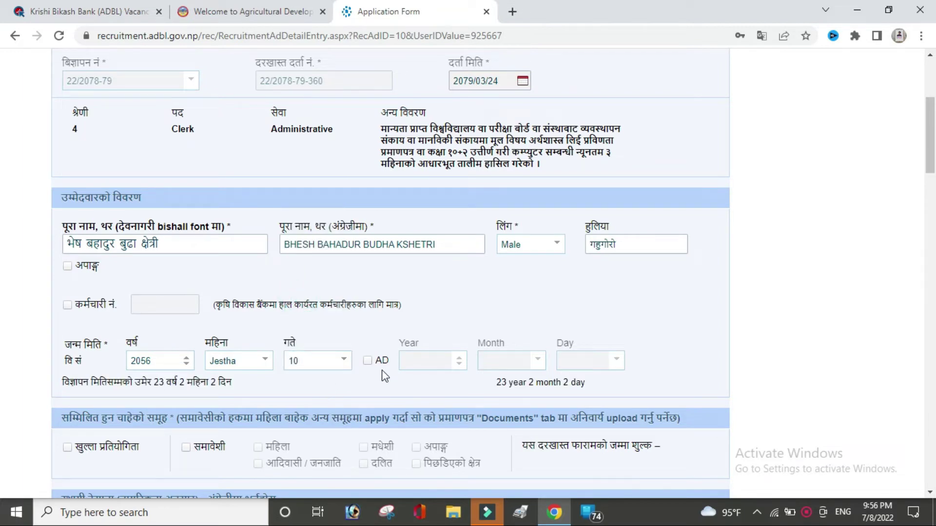
# Step: Enter the AD birth date as 1999, July, 11
pyautogui.click(368, 361)
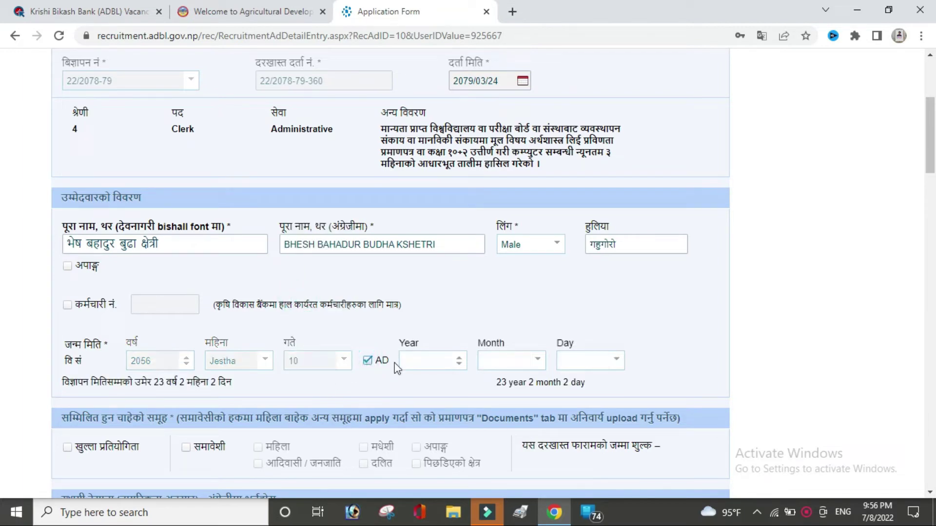
pyautogui.click(444, 364)
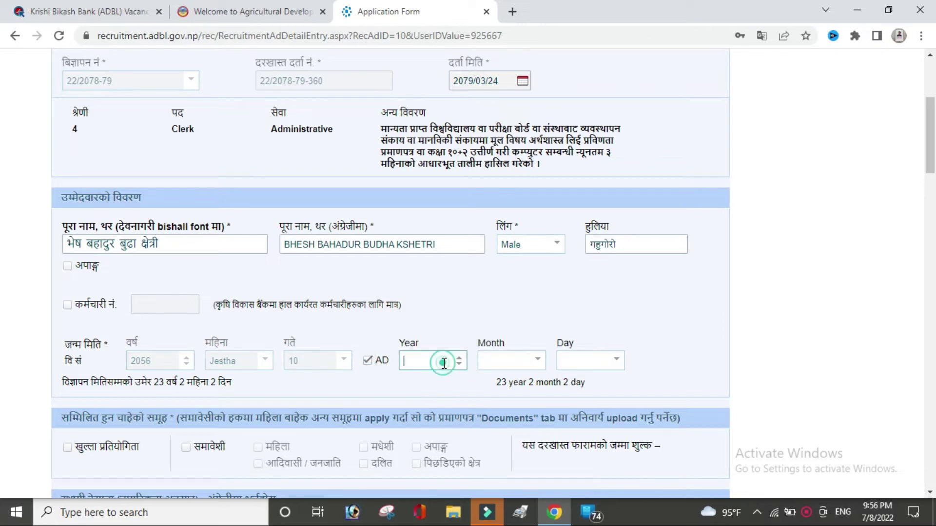
pyautogui.write('1999')
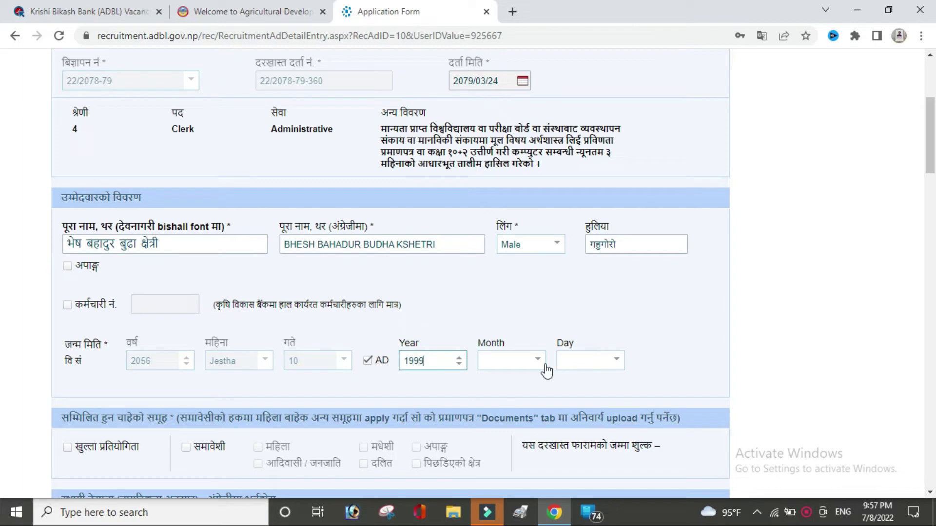
pyautogui.click(538, 361)
pyautogui.click(501, 258)
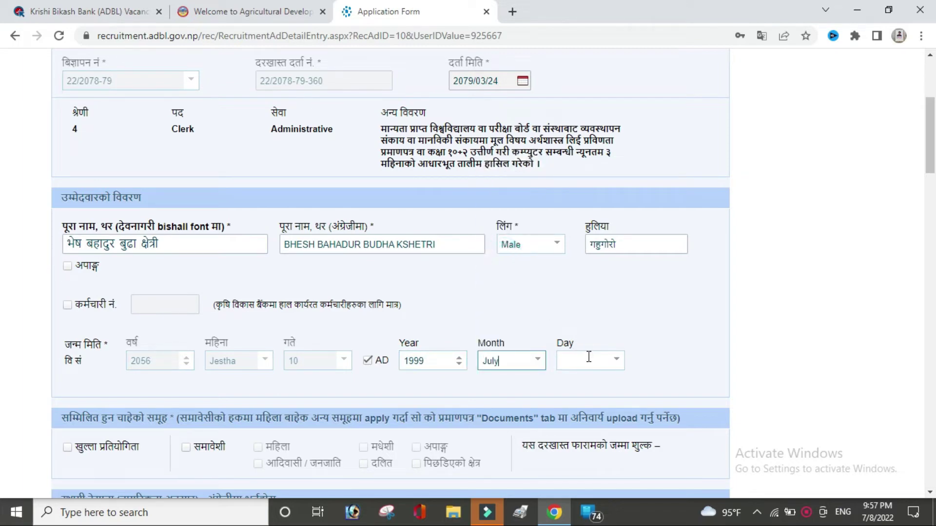
pyautogui.click(607, 361)
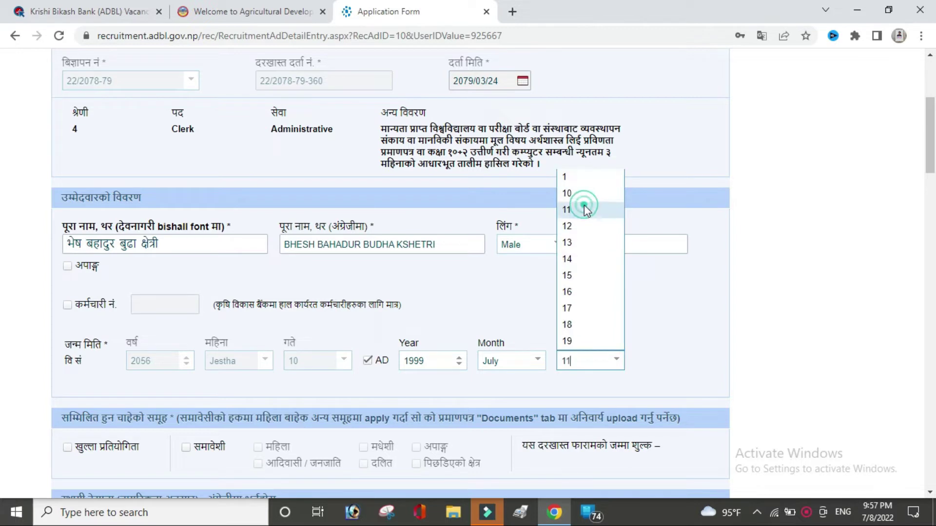
pyautogui.click(586, 210)
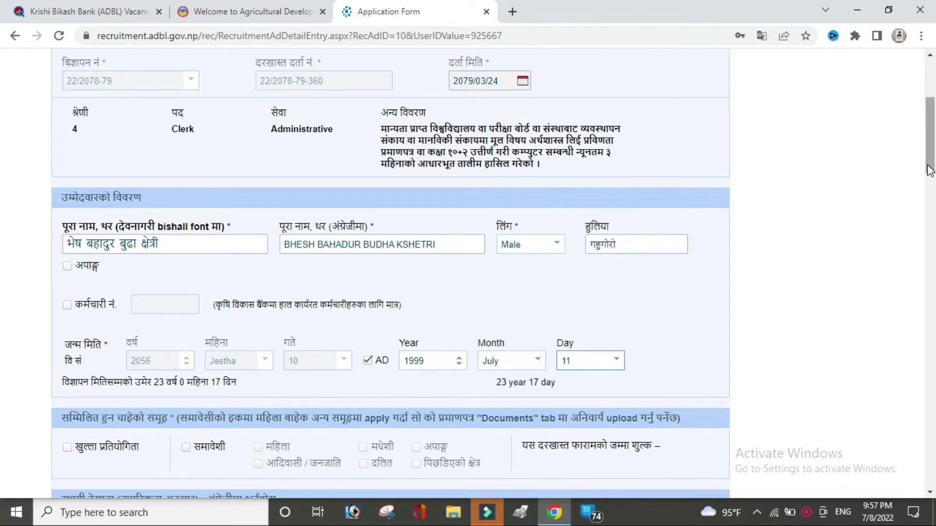
# Step: Tick खुल्ला प्रतियोगिता, try the inclusive and Dalit groups, then untick both, leaving fee रु 800.00
pyautogui.scroll(-3, 931, 187)
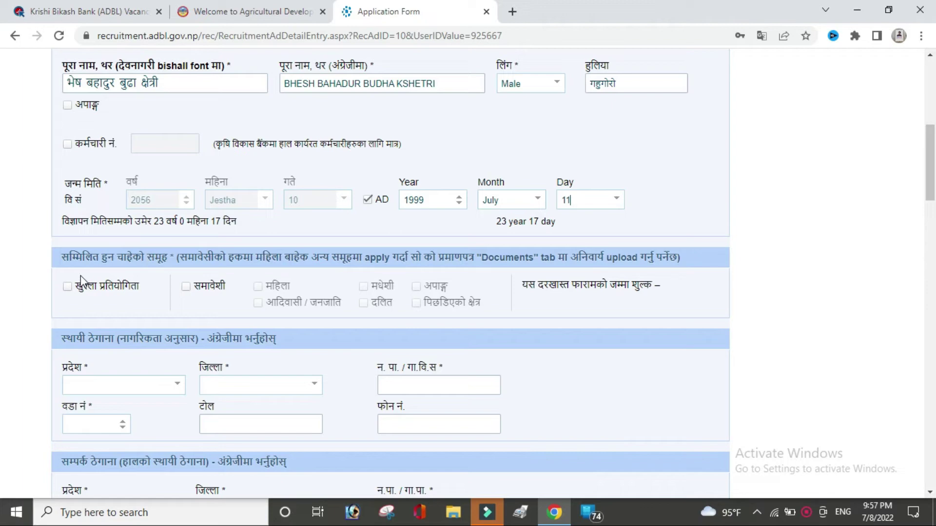
pyautogui.click(68, 287)
pyautogui.click(187, 289)
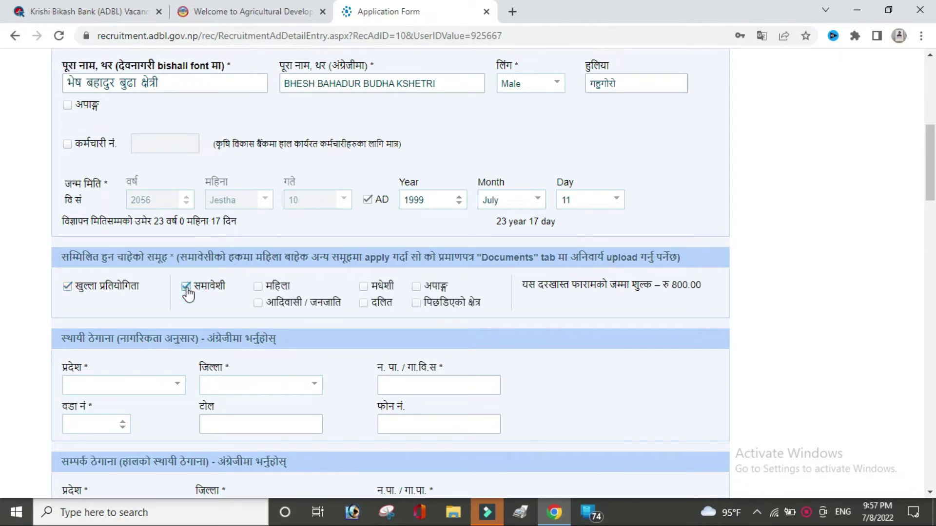
pyautogui.click(364, 303)
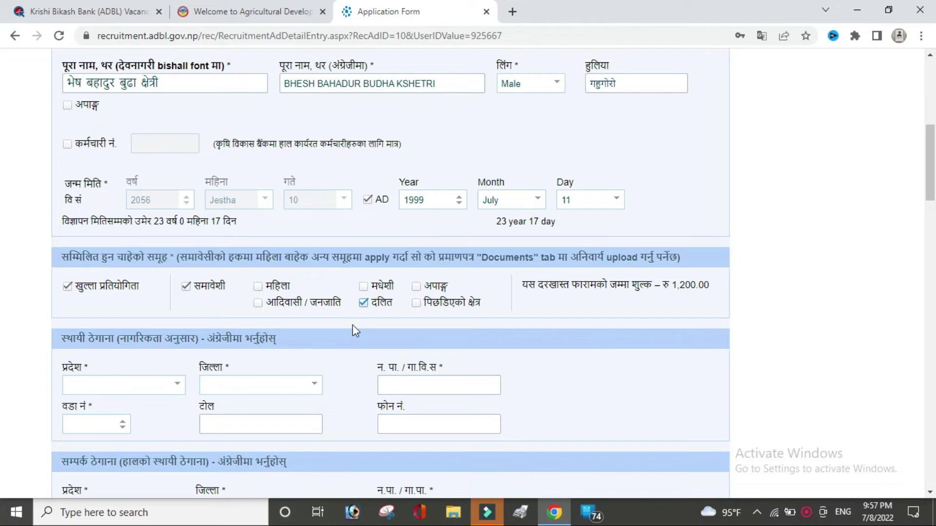
pyautogui.click(363, 303)
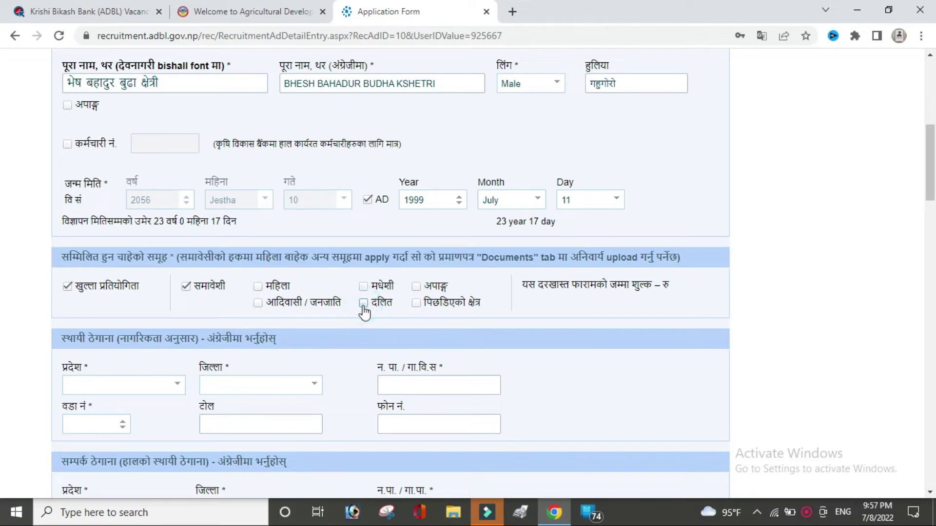
pyautogui.click(188, 294)
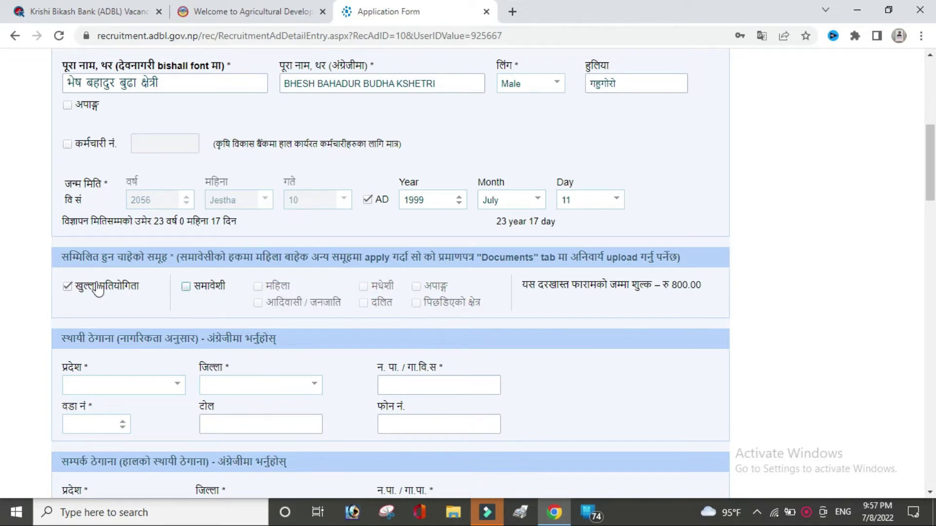
pyautogui.scroll(-4, 283, 190)
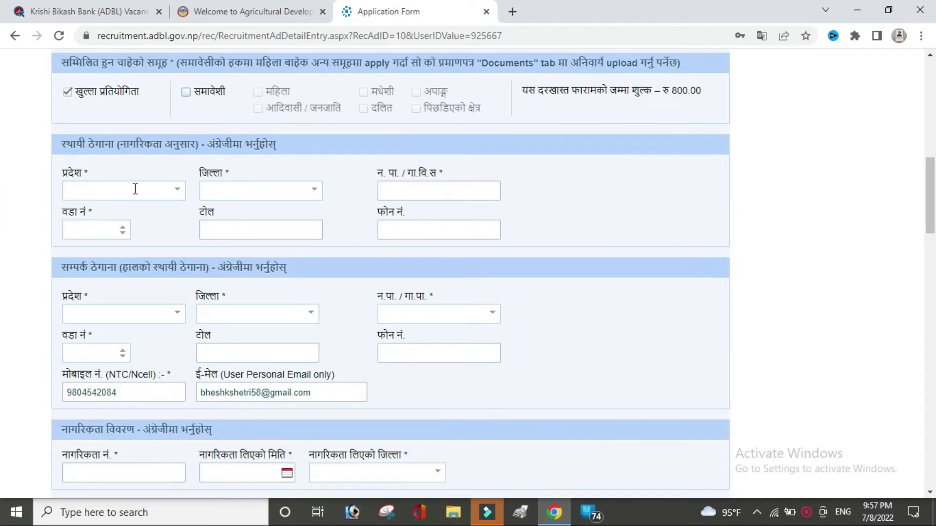
# Step: Set the permanent address to Lumbini province, Bardiya district, rajapur municipality
pyautogui.click(178, 193)
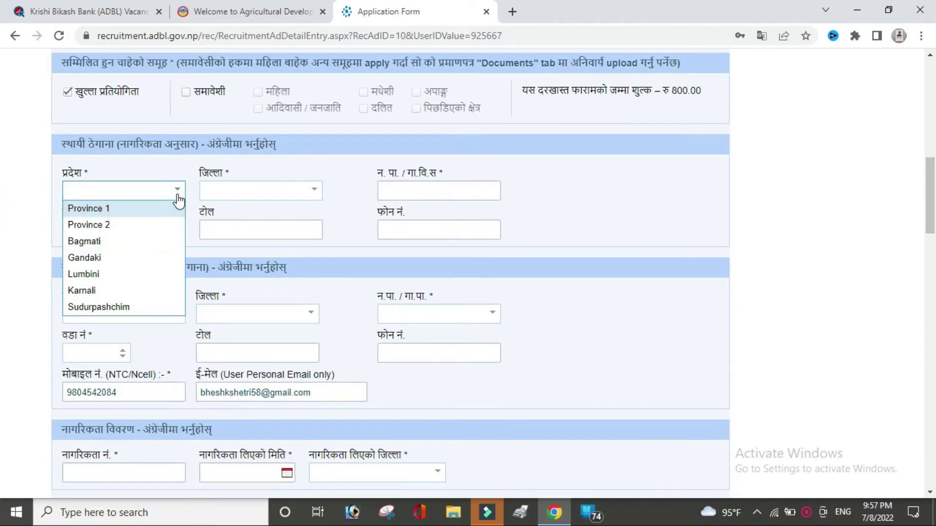
pyautogui.click(116, 274)
pyautogui.click(314, 194)
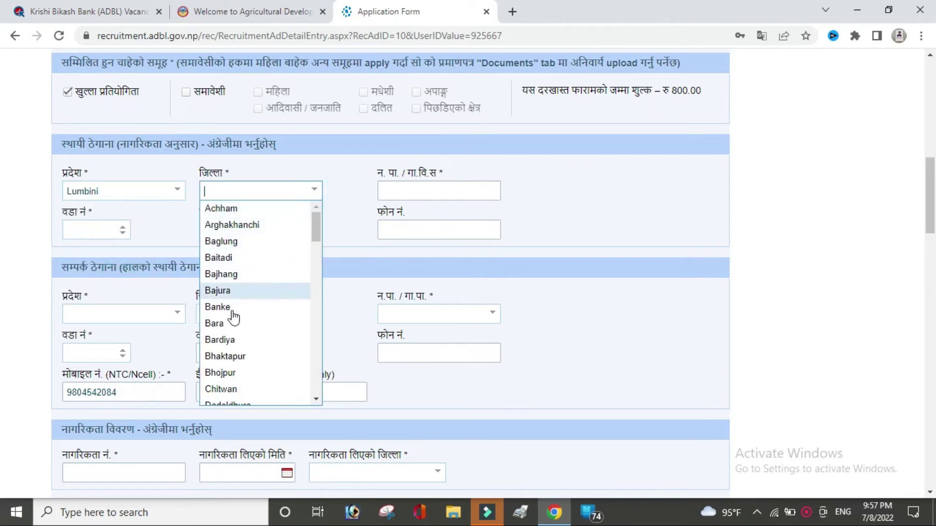
pyautogui.click(220, 339)
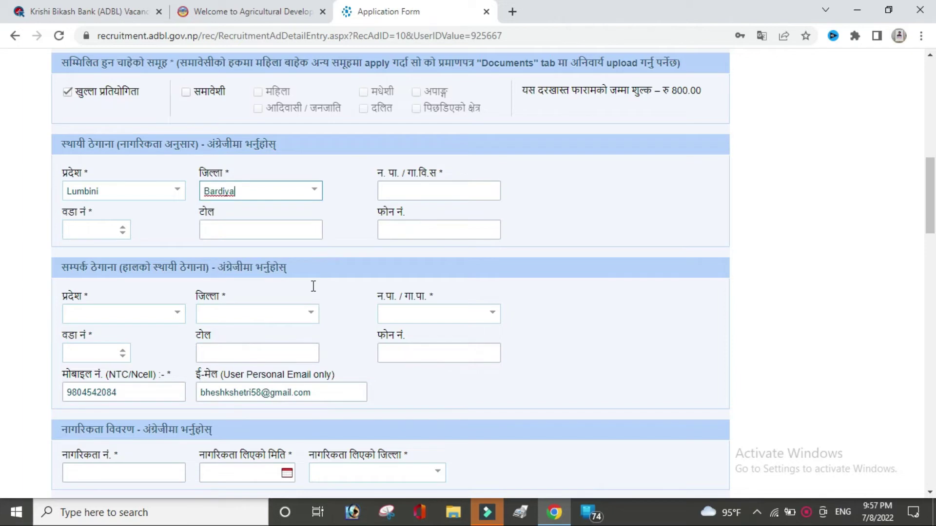
pyautogui.click(470, 191)
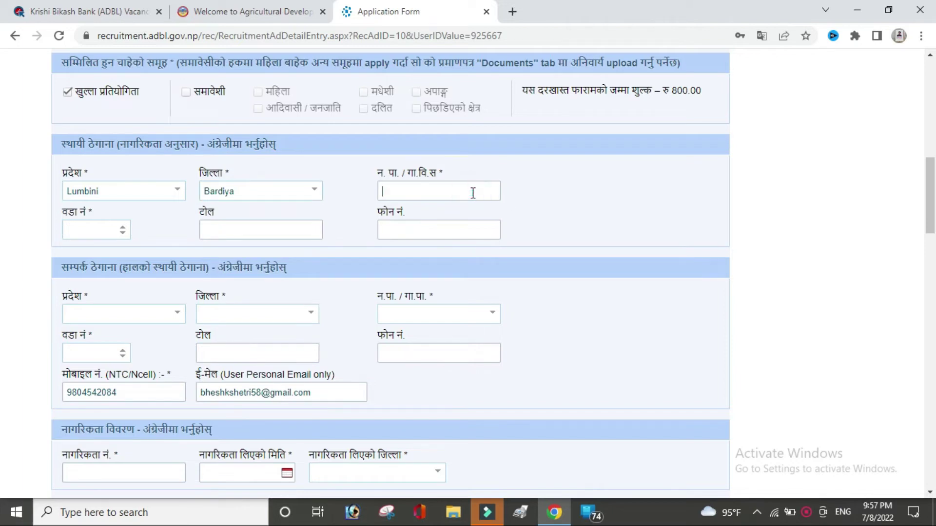
pyautogui.write('ra')
# Step: Set the permanent-address ward to 6 and tole to vvvv, and fill the saved phone number
pyautogui.click(121, 230)
pyautogui.click(121, 228)
pyautogui.click(122, 227)
pyautogui.click(121, 227)
pyautogui.click(255, 233)
pyautogui.write('vvvv')
pyautogui.click(461, 225)
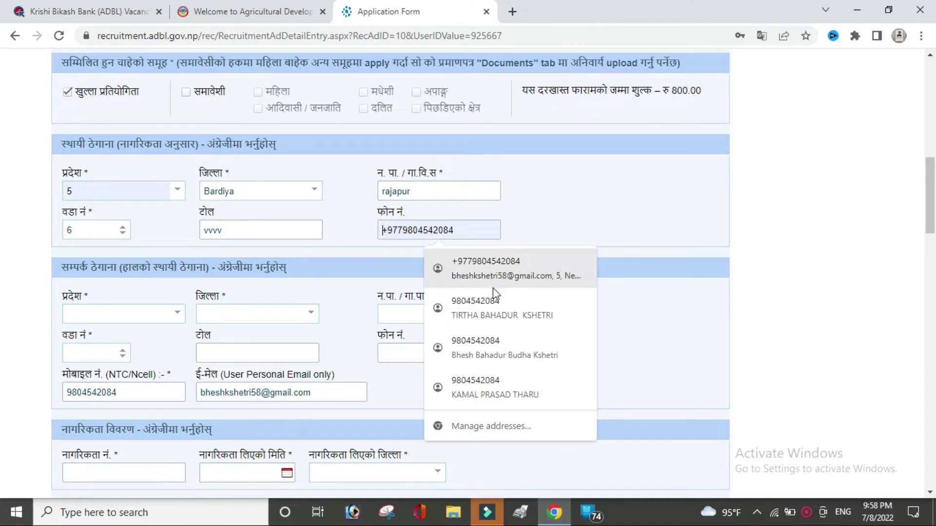
pyautogui.click(492, 303)
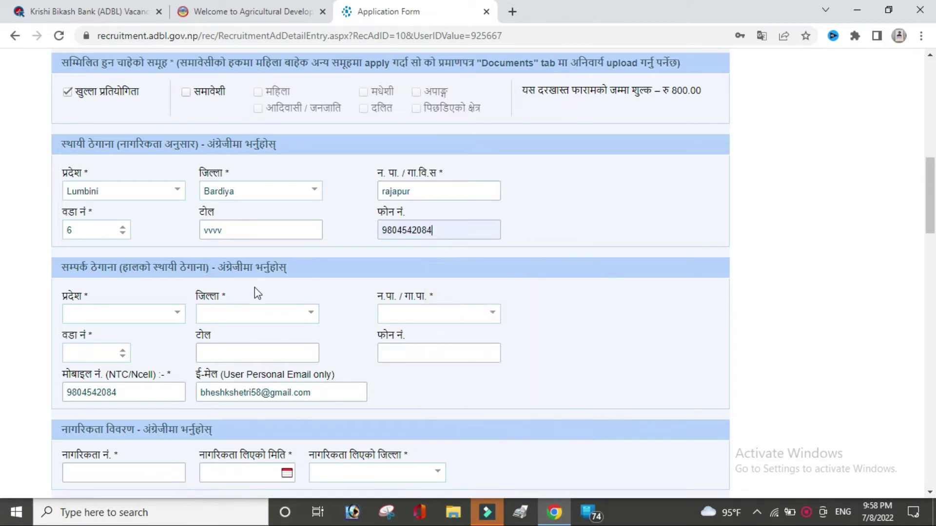
# Step: Set the contact address to Lumbini province and Bardiya district, and attempt the municipality
pyautogui.click(172, 316)
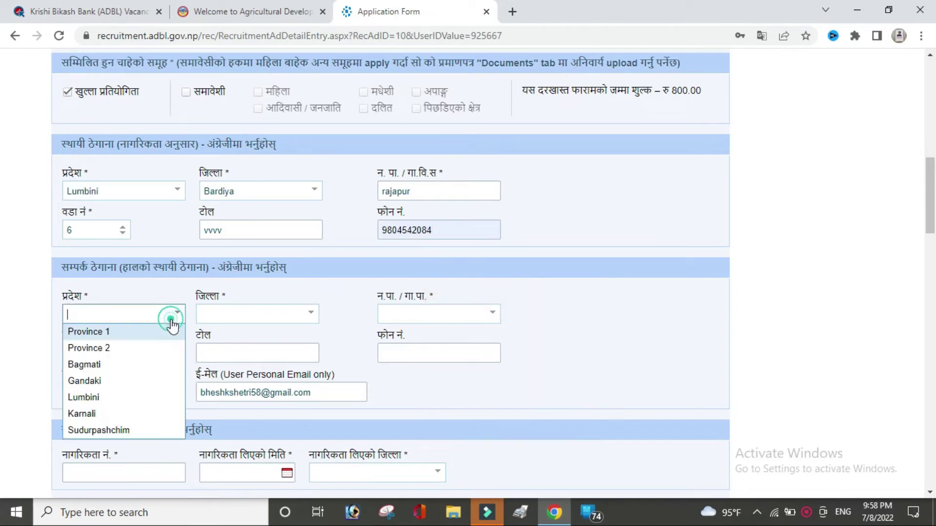
pyautogui.click(112, 397)
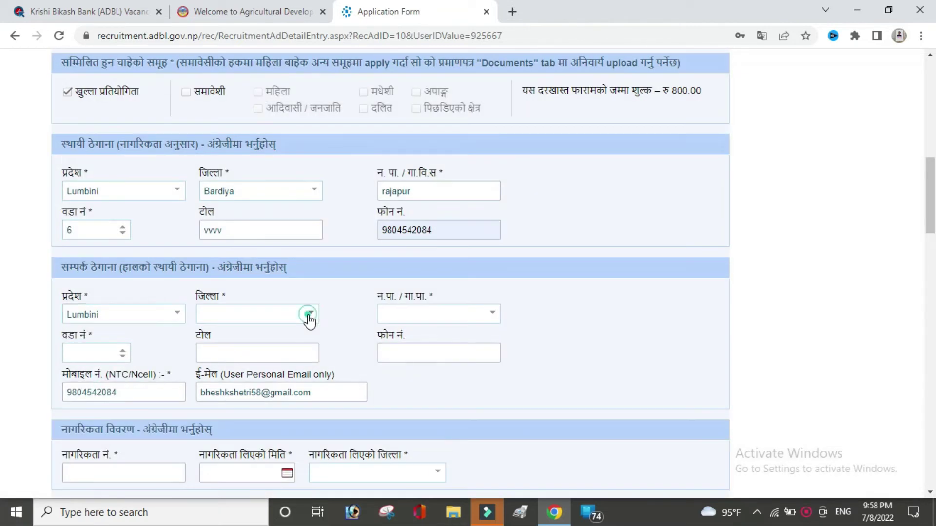
pyautogui.click(308, 315)
pyautogui.click(237, 146)
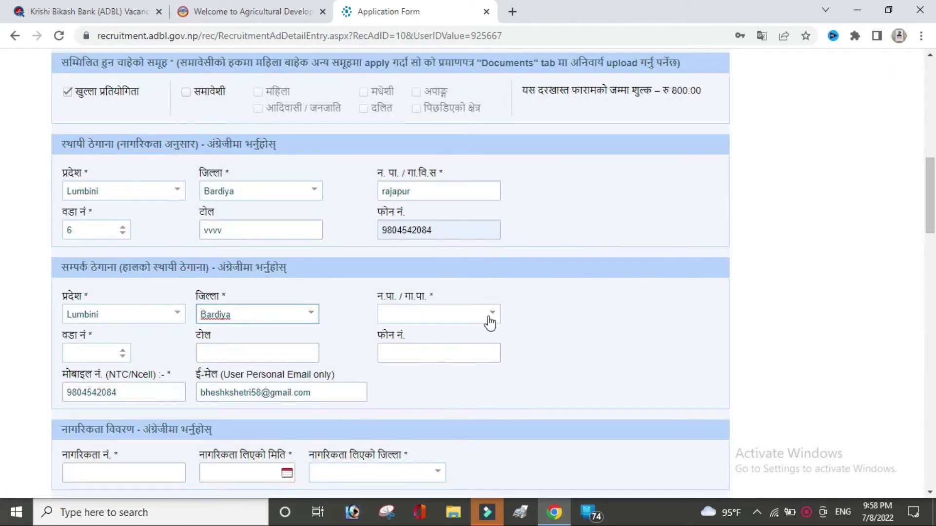
pyautogui.click(456, 312)
pyautogui.write('rajapur')
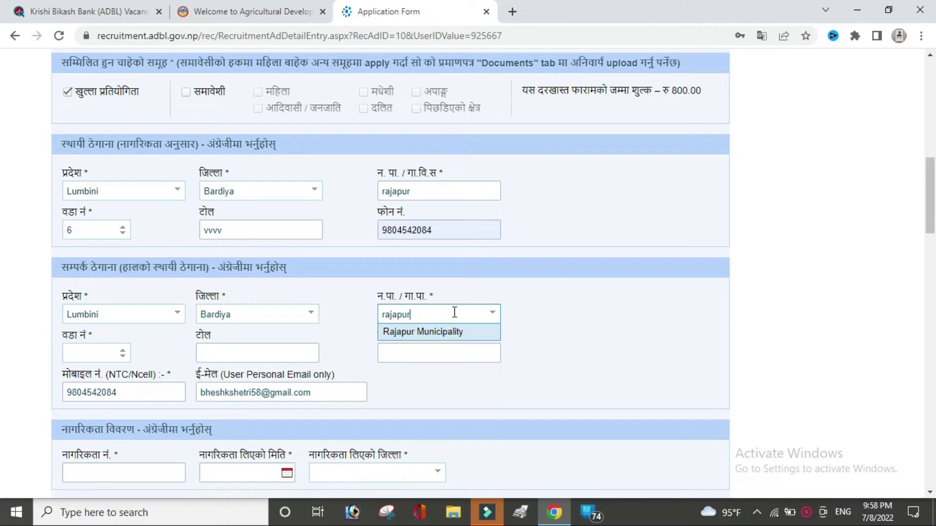
# Step: Set the contact-address ward to 6 and tole to vvvv, and fill the saved phone number
pyautogui.click(123, 350)
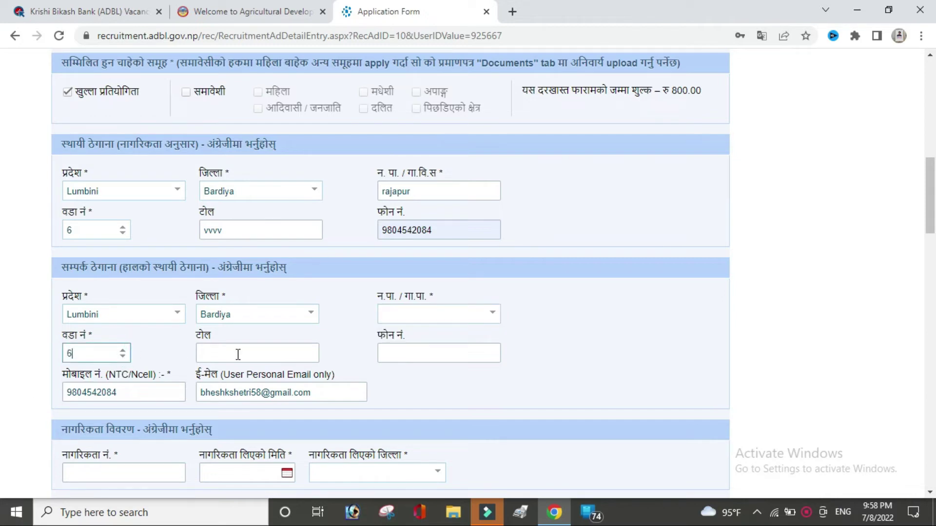
pyautogui.click(279, 356)
pyautogui.write('vvvv')
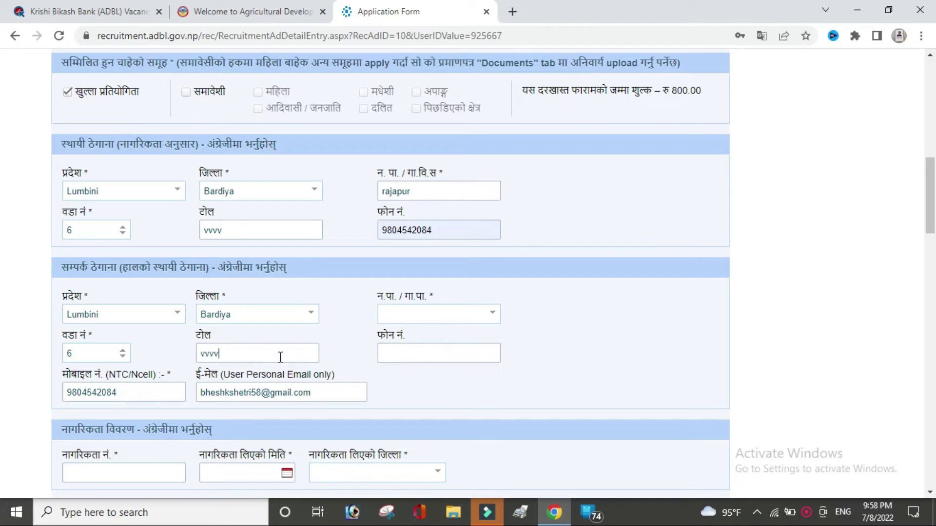
pyautogui.click(419, 358)
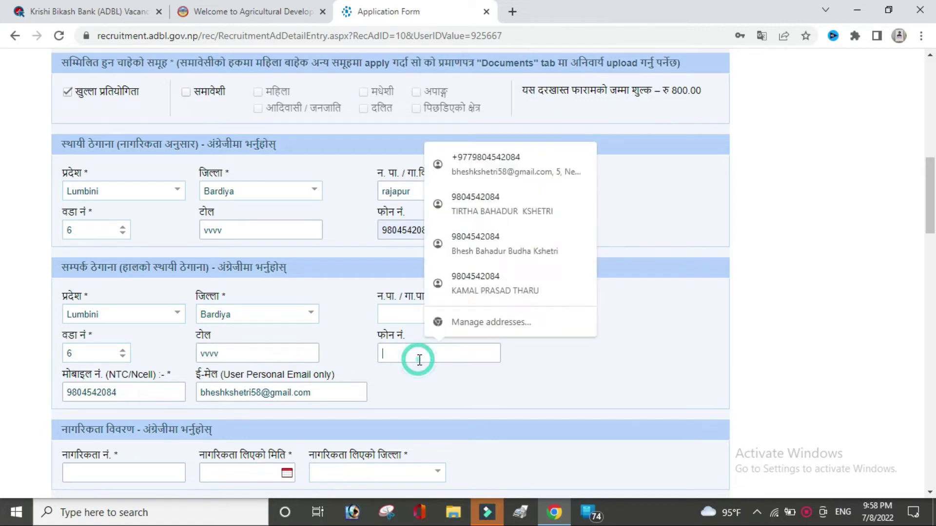
pyautogui.click(479, 207)
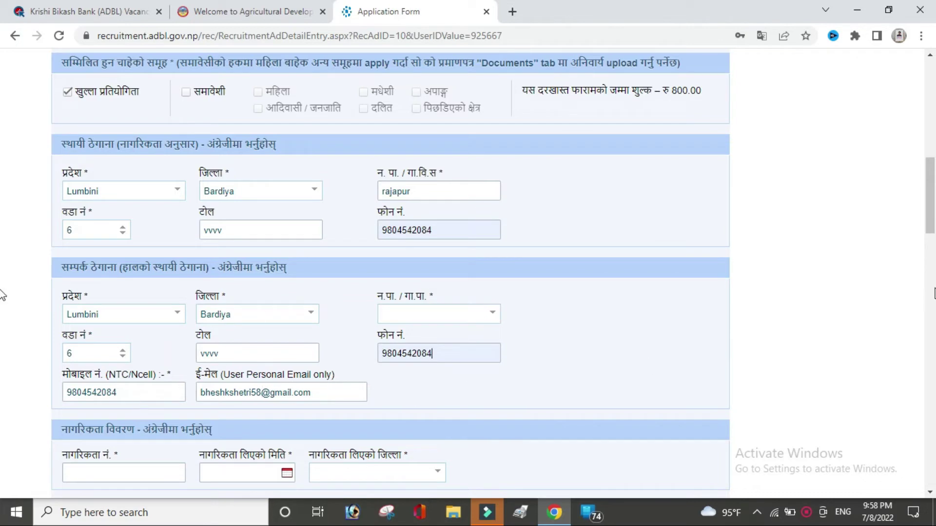
# Step: Enter the citizenship number and set its issue date to 2072/03/10 in the calendar
pyautogui.moveTo(934, 195); pyautogui.dragTo(934, 242)
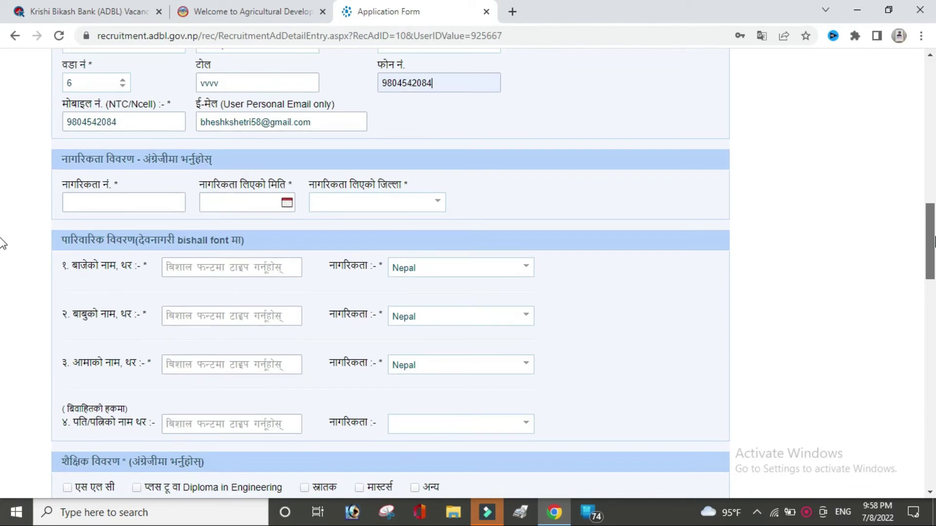
pyautogui.click(139, 205)
pyautogui.write('123456')
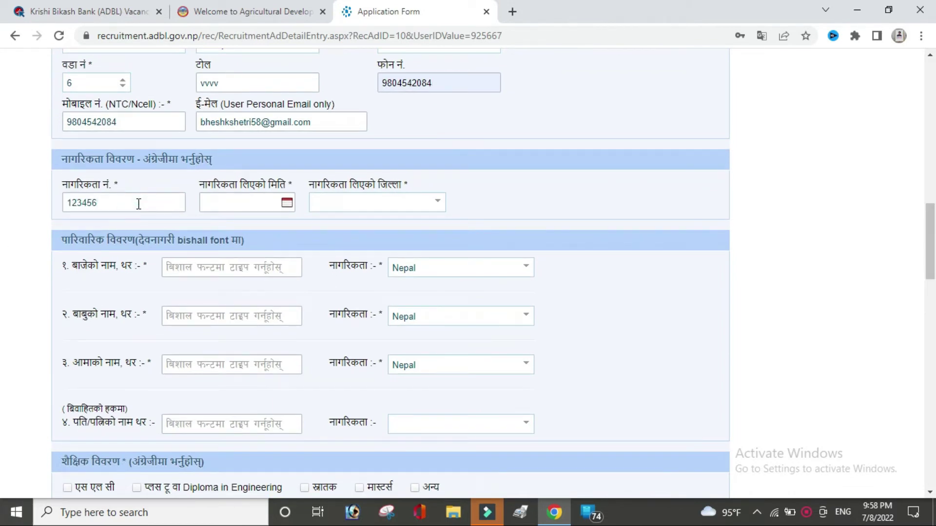
pyautogui.click(287, 204)
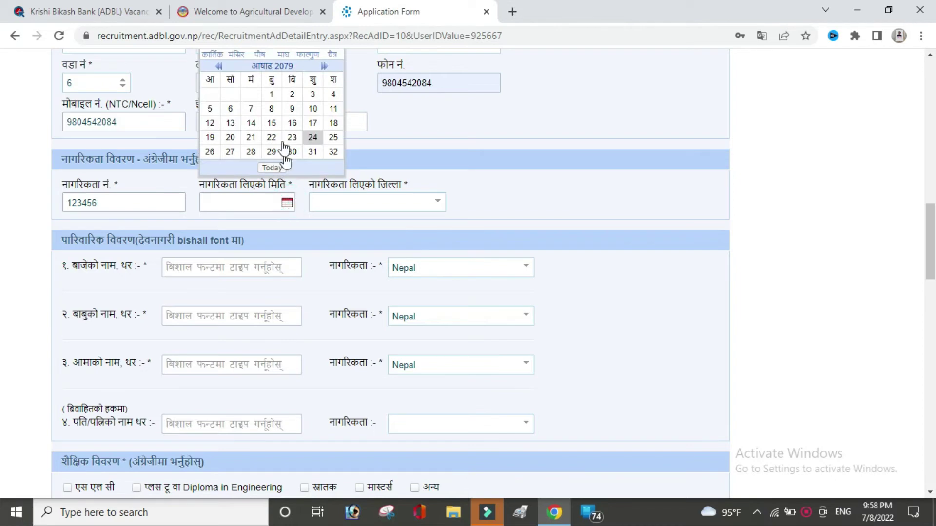
pyautogui.click(219, 66)
pyautogui.click(220, 66)
pyautogui.click(220, 66)
pyautogui.click(220, 67)
pyautogui.click(220, 66)
pyautogui.click(220, 67)
pyautogui.click(220, 66)
pyautogui.click(292, 109)
# Step: Select Bardiya as the citizenship issuing district
pyautogui.click(399, 207)
pyautogui.write('bard')
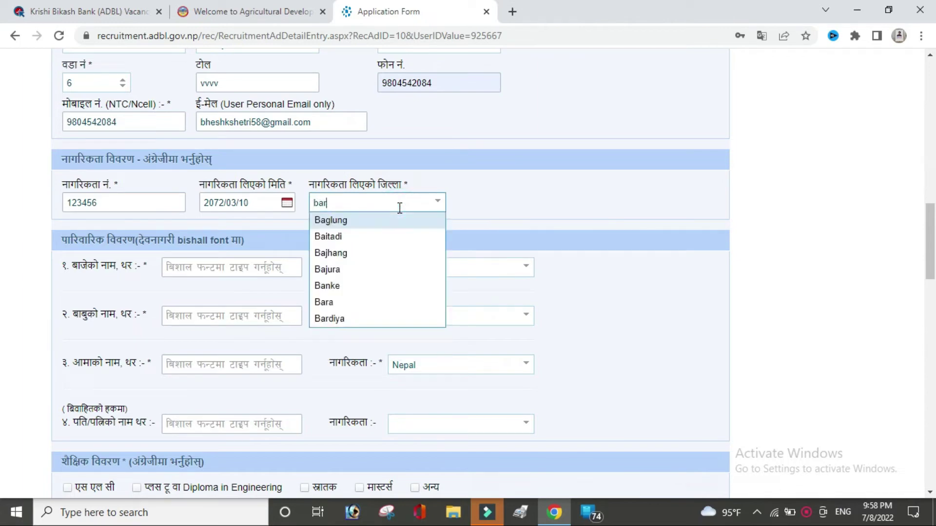
pyautogui.click(398, 222)
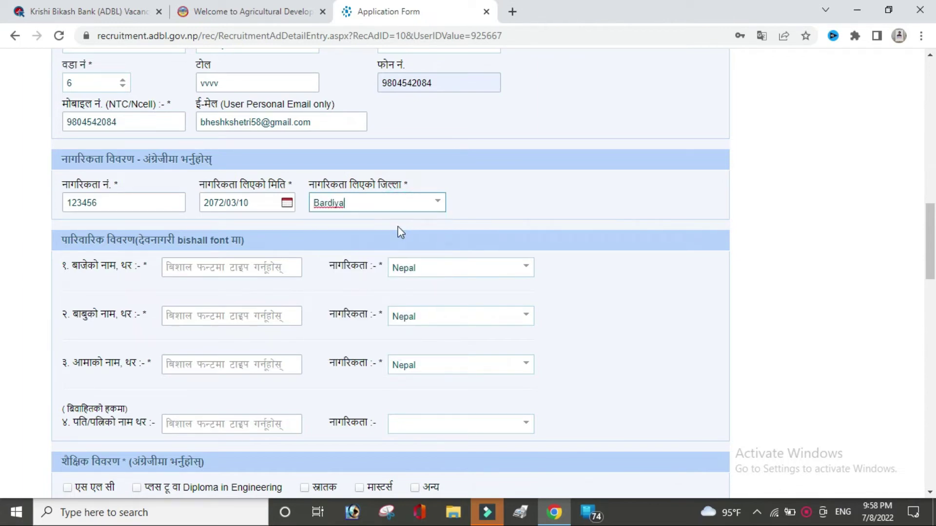
pyautogui.click(843, 512)
# Step: Enter the grandfather's name as बाजेको नाम using Nepali transliteration
pyautogui.click(832, 399)
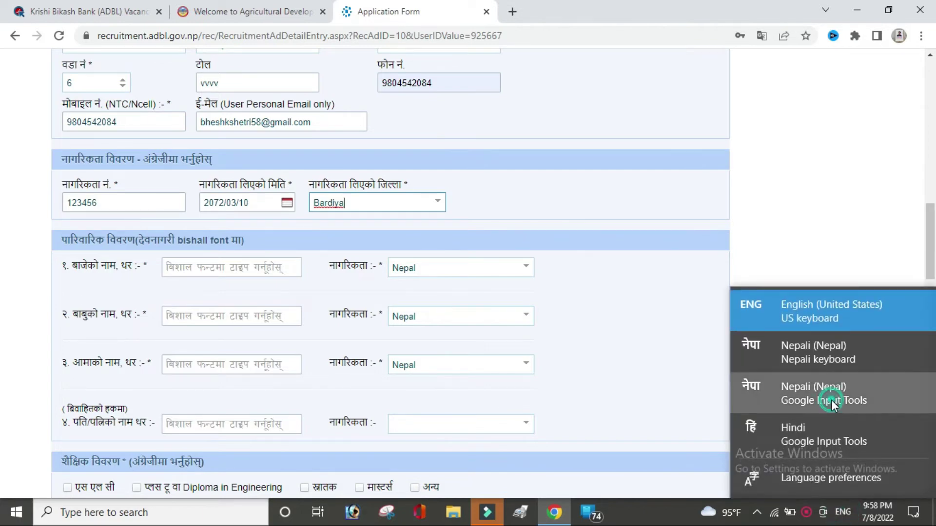
pyautogui.click(216, 267)
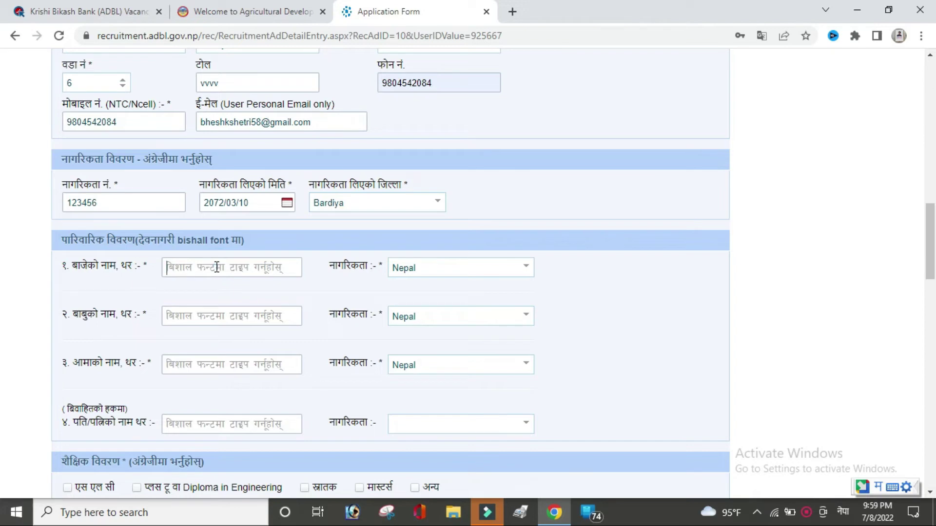
pyautogui.write('baje')
pyautogui.press('BackSpace')
pyautogui.press('BackSpace')
pyautogui.write('aje')
pyautogui.press('Return')
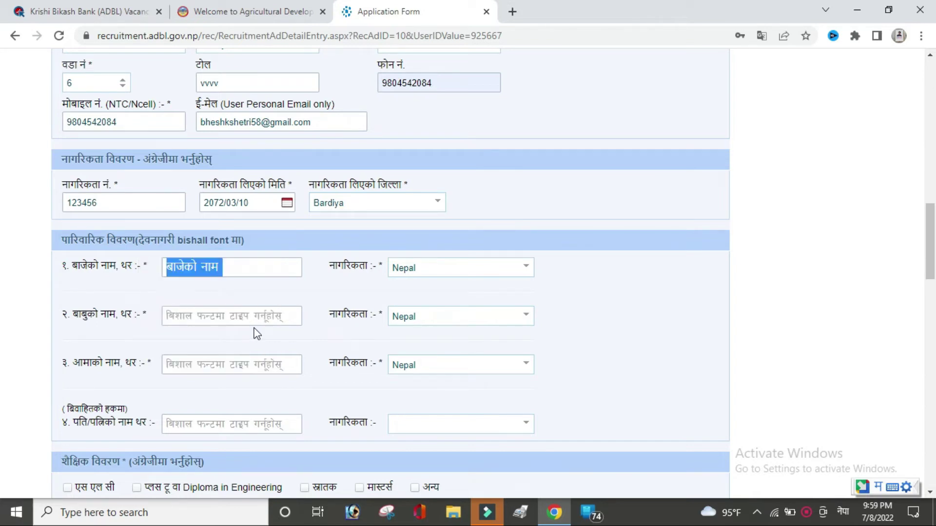
# Step: Paste बाजेको नाम into the father's, mother's and spouse's name fields
pyautogui.click(240, 317)
pyautogui.write('बाजेको नाम')
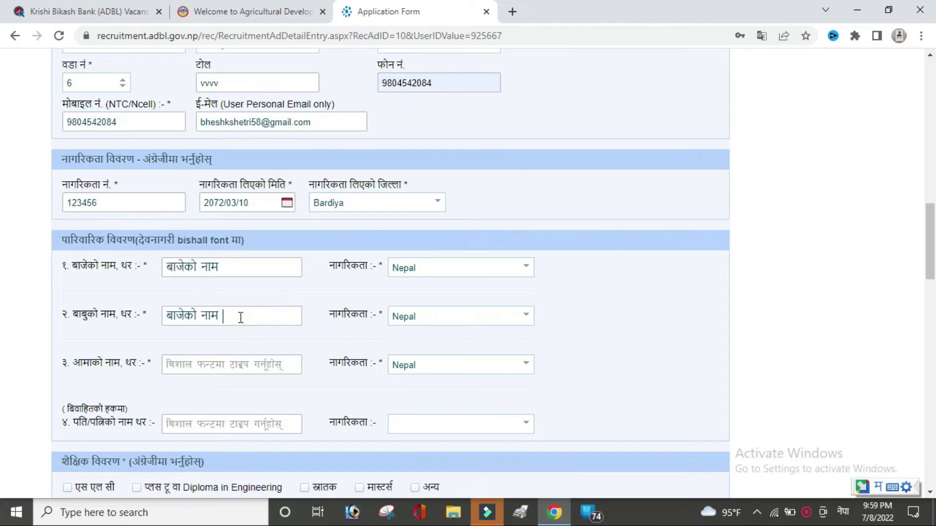
pyautogui.click(250, 365)
pyautogui.write('बाजेको नाम')
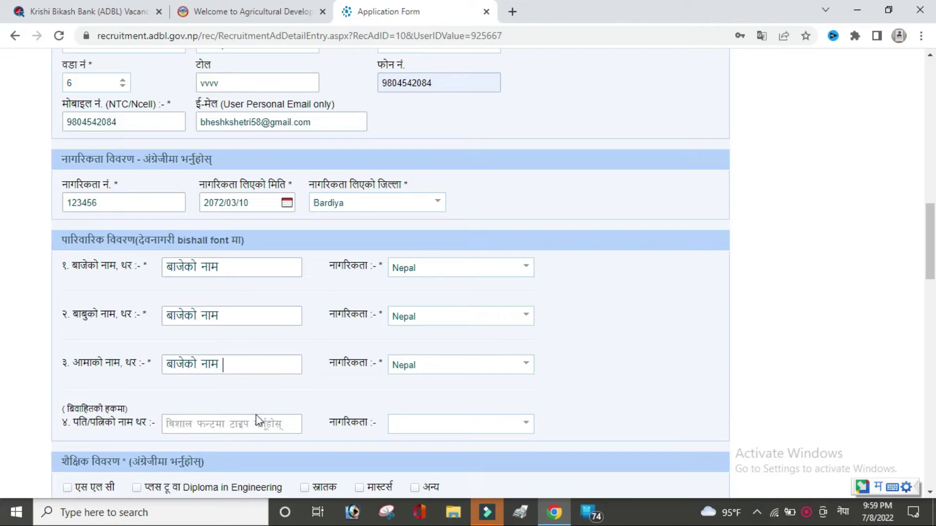
pyautogui.click(243, 430)
pyautogui.write('बाजेको नाम')
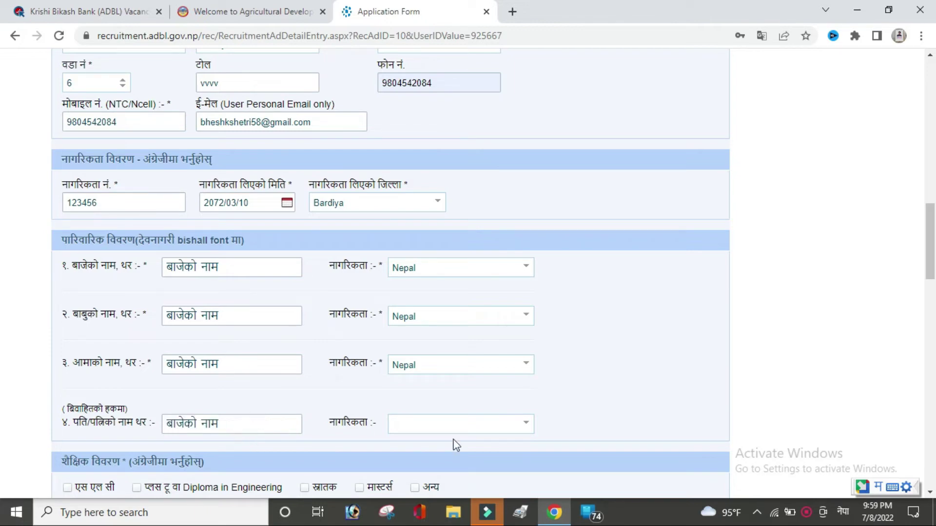
# Step: Switch typing back to English and set the spouse's nationality to Nepal
pyautogui.click(526, 424)
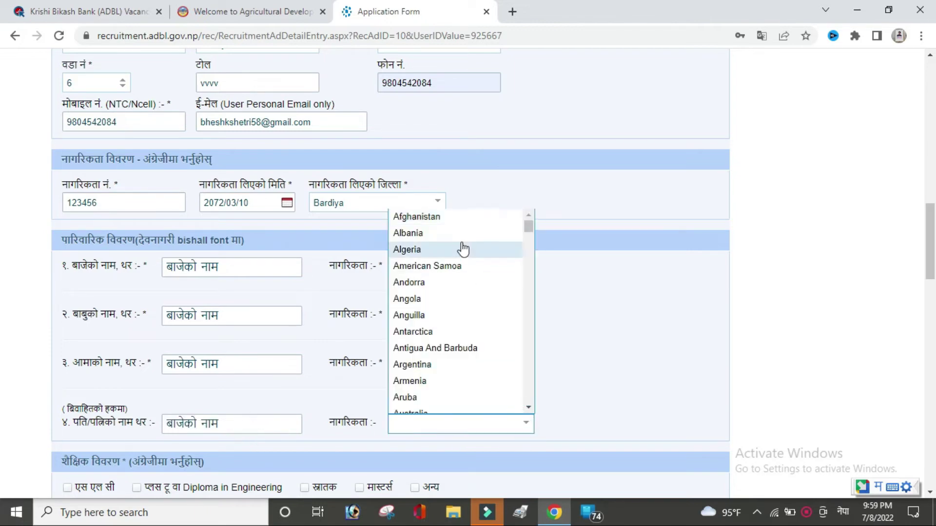
pyautogui.write('nep')
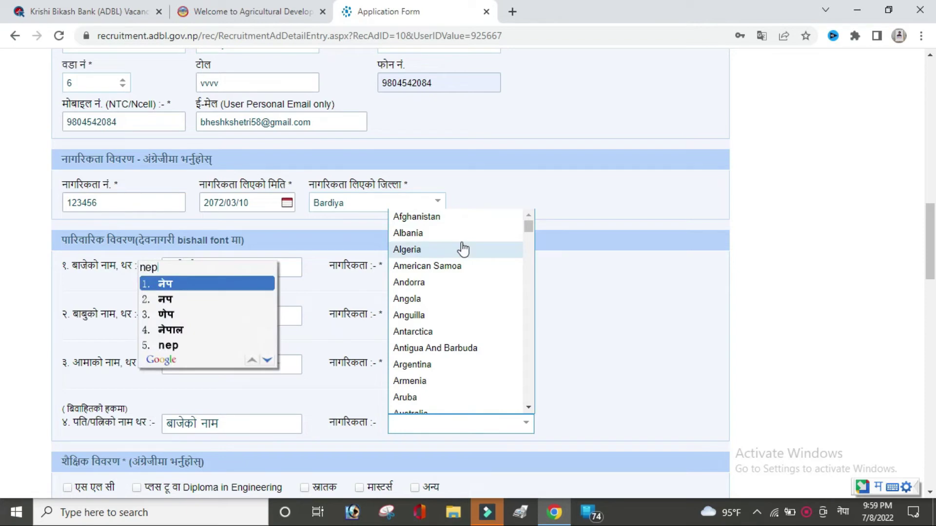
pyautogui.click(843, 511)
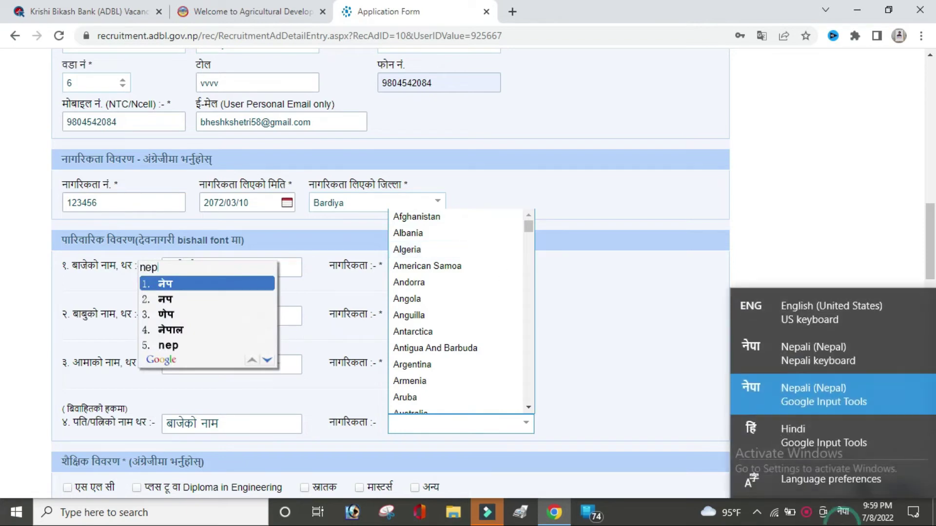
pyautogui.click(805, 309)
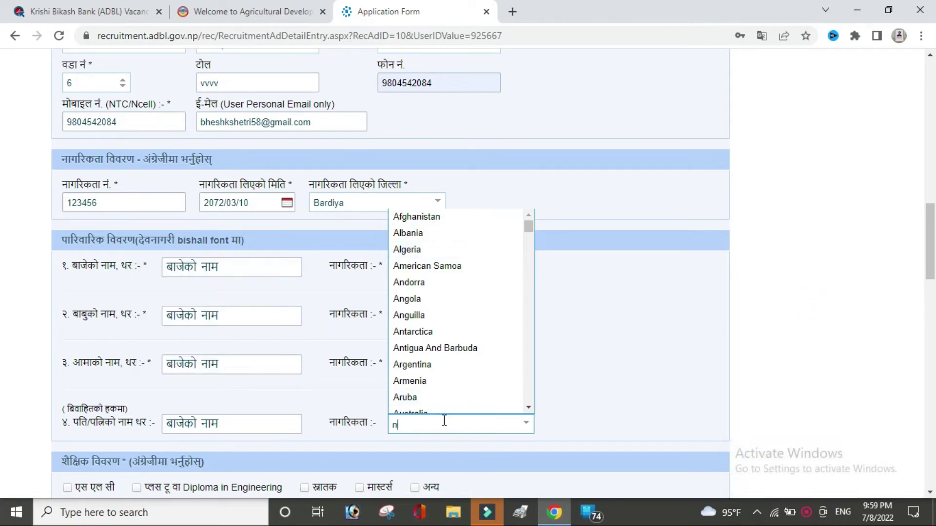
pyautogui.write('ep')
pyautogui.press('Down')
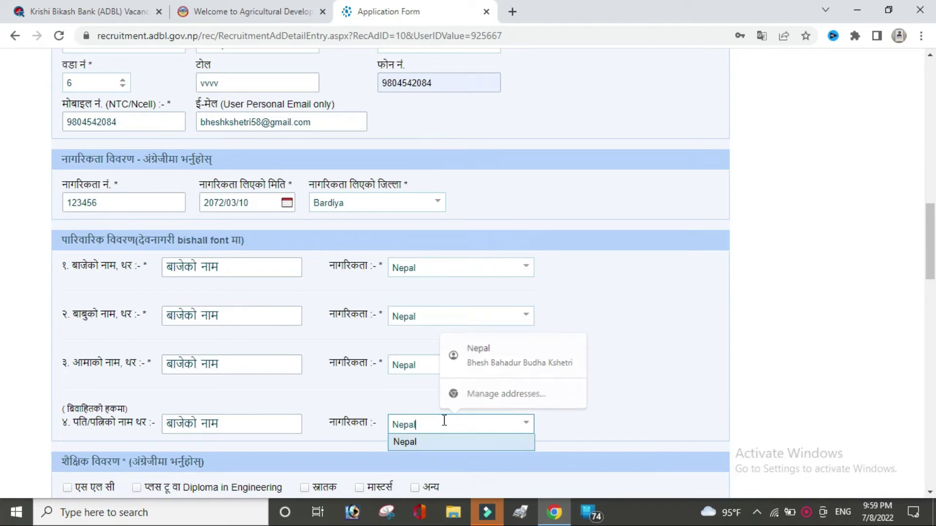
pyautogui.press('Return')
# Step: Tick SLC and Plus Two/Diploma in Engineering, leaving Bachelor's unticked
pyautogui.moveTo(931, 267); pyautogui.dragTo(931, 307)
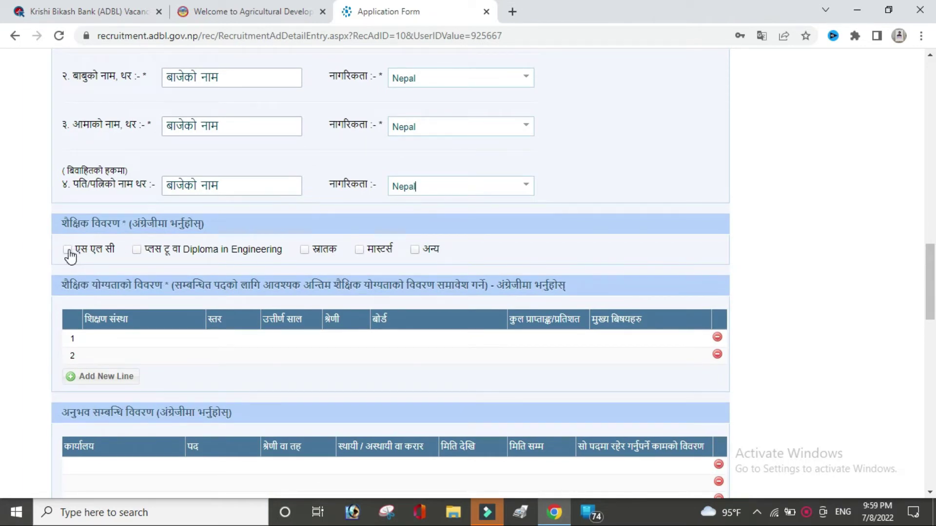
pyautogui.click(69, 251)
pyautogui.click(136, 251)
pyautogui.click(305, 251)
pyautogui.click(304, 251)
pyautogui.click(125, 340)
# Step: Fill education row 1 with institution avcbbb, level Bachelor and passing year 2076
pyautogui.write('avcbbb')
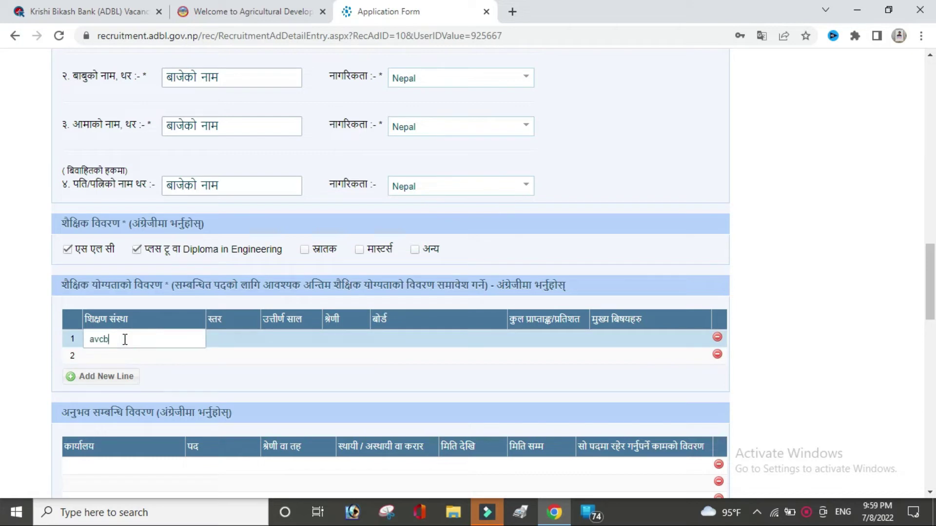
pyautogui.click(242, 339)
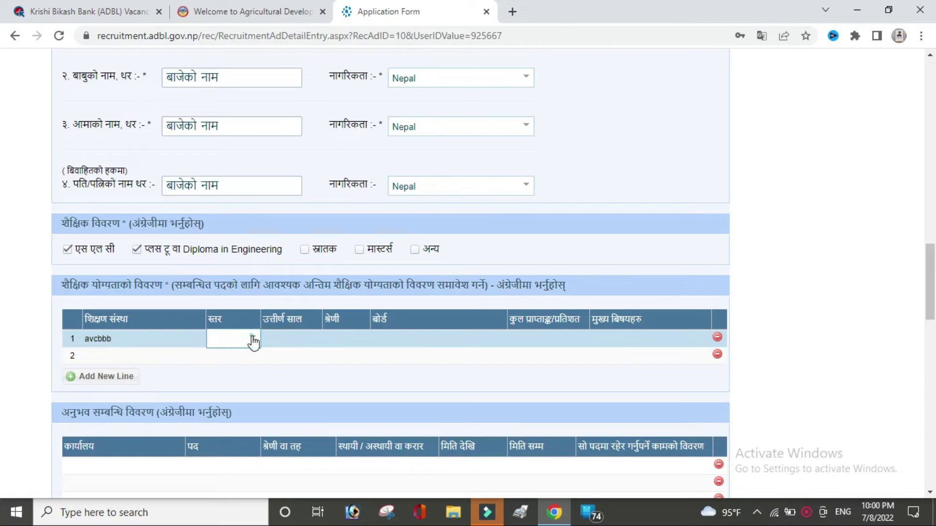
pyautogui.click(252, 340)
pyautogui.click(236, 404)
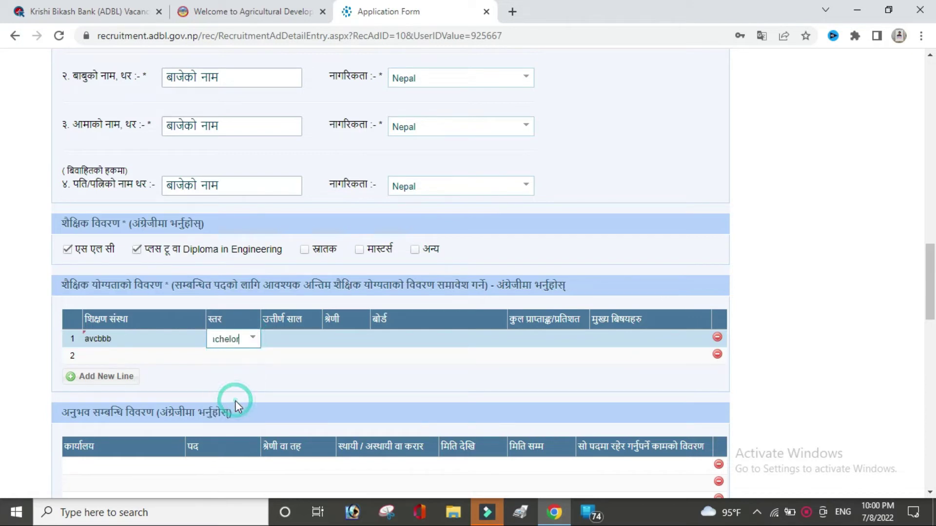
pyautogui.click(296, 339)
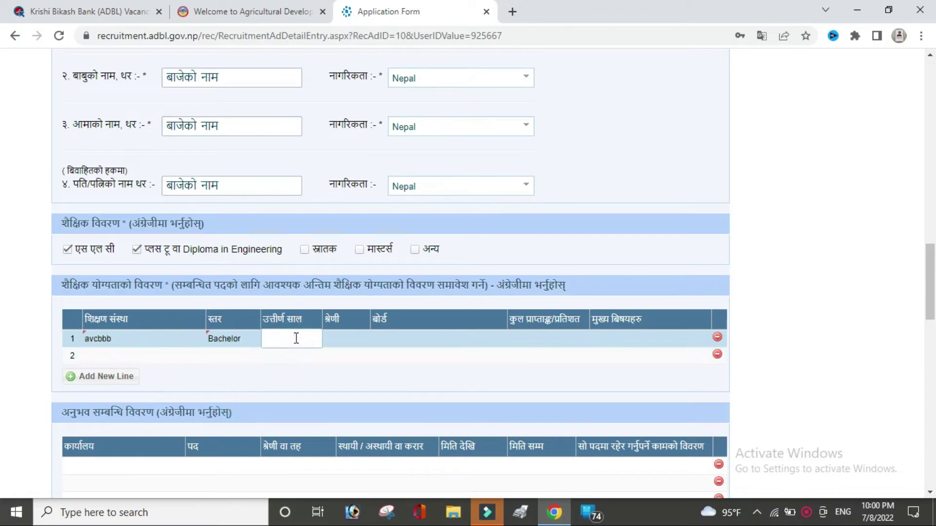
pyautogui.write('2076')
# Step: Set row 1's division to First, board TU, percentage 60 and main subject account
pyautogui.click(342, 337)
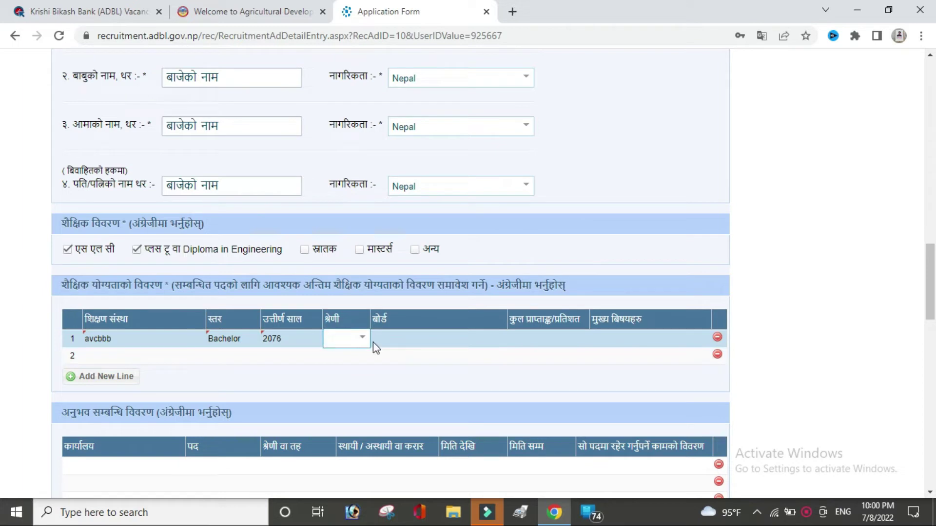
pyautogui.click(362, 337)
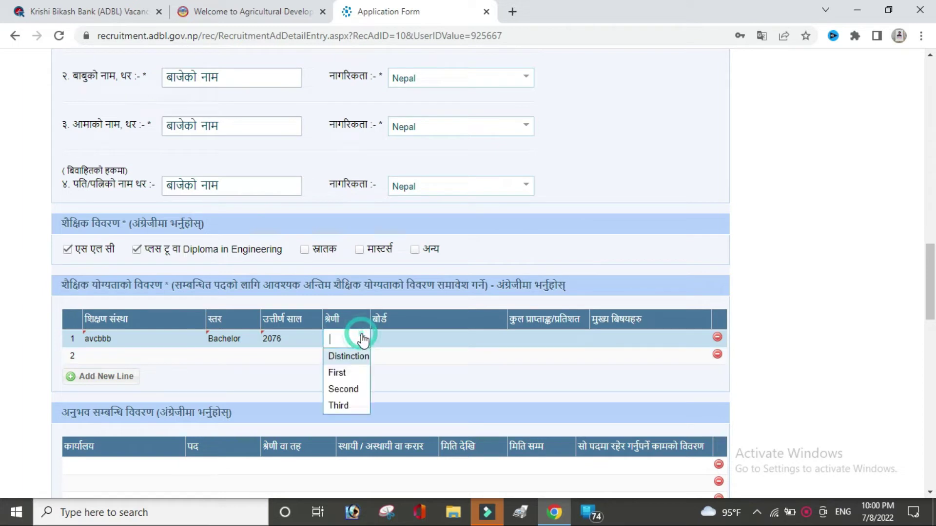
pyautogui.click(343, 374)
pyautogui.click(412, 340)
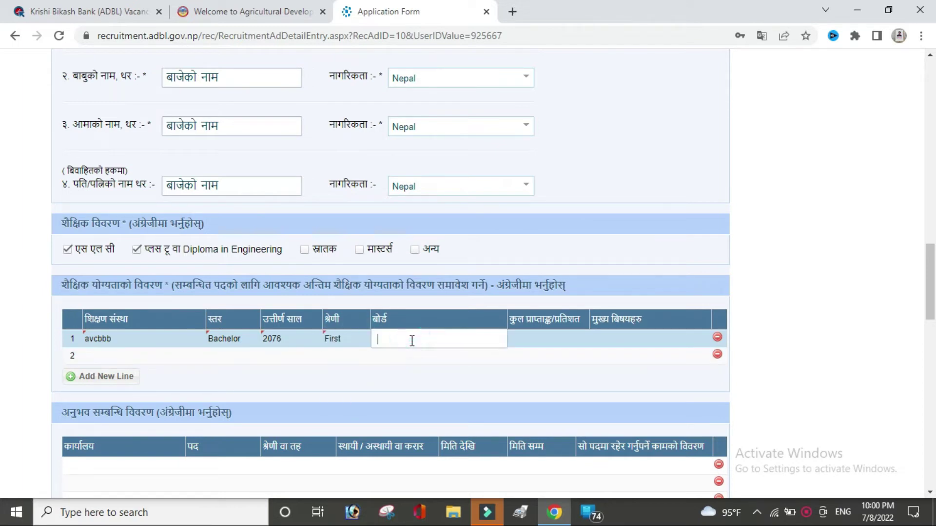
pyautogui.write('TU')
pyautogui.click(542, 338)
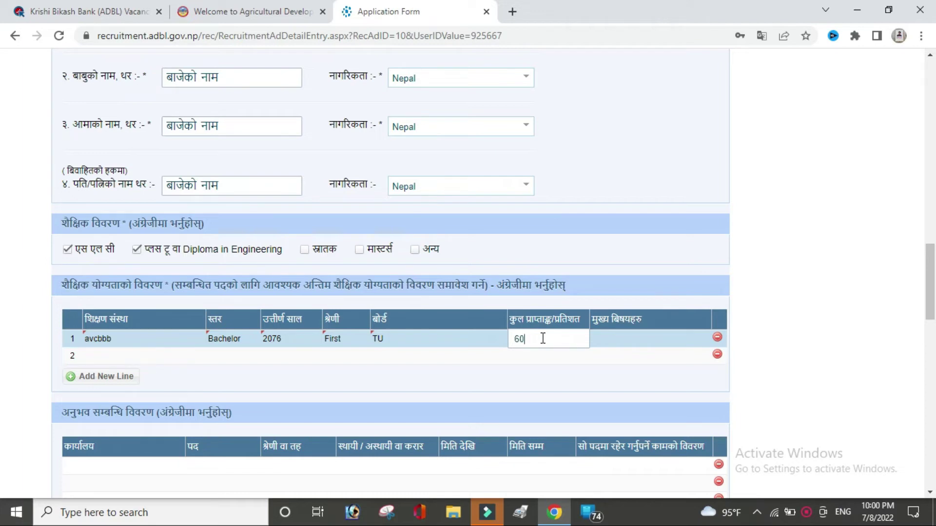
pyautogui.click(629, 333)
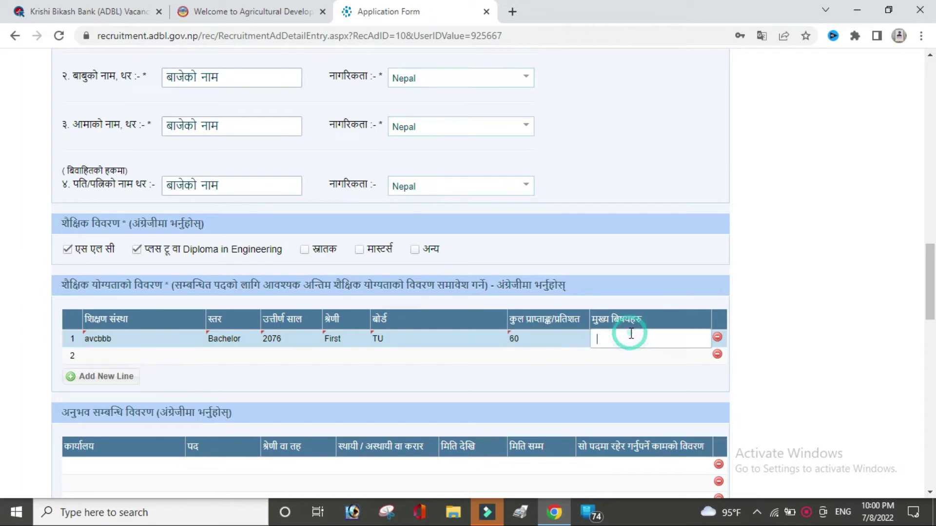
pyautogui.write('adcount')
pyautogui.click(247, 342)
pyautogui.click(252, 338)
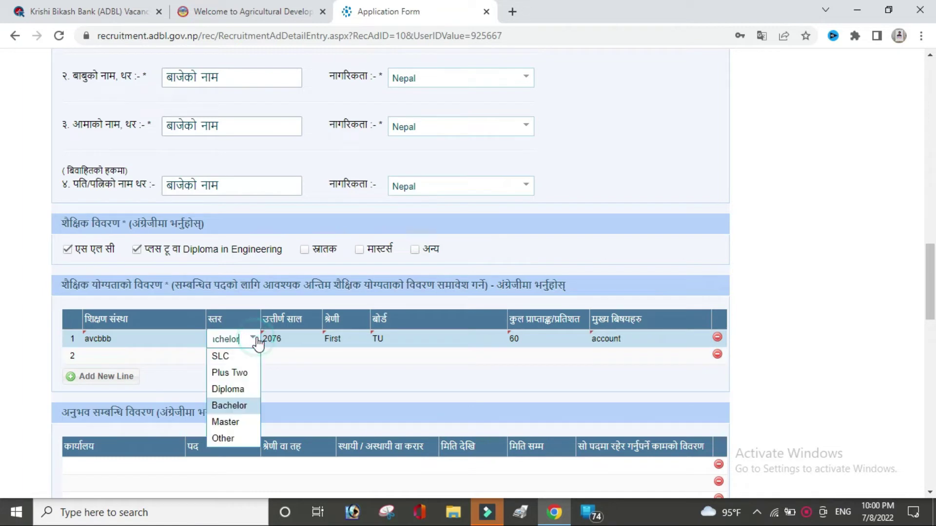
# Step: Change row 1's level to Plus Two and fill row 2: cvbf, SLC, 2072, First, board SLC
pyautogui.click(232, 373)
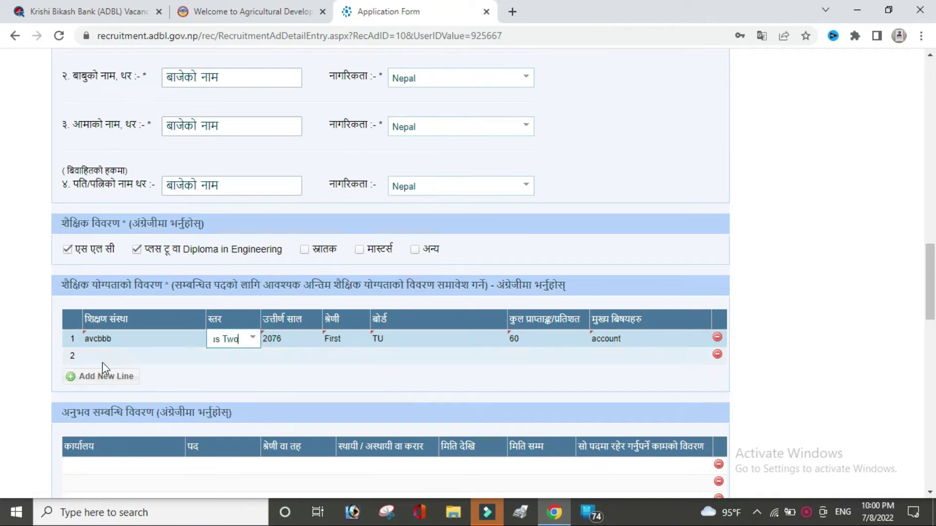
pyautogui.click(96, 356)
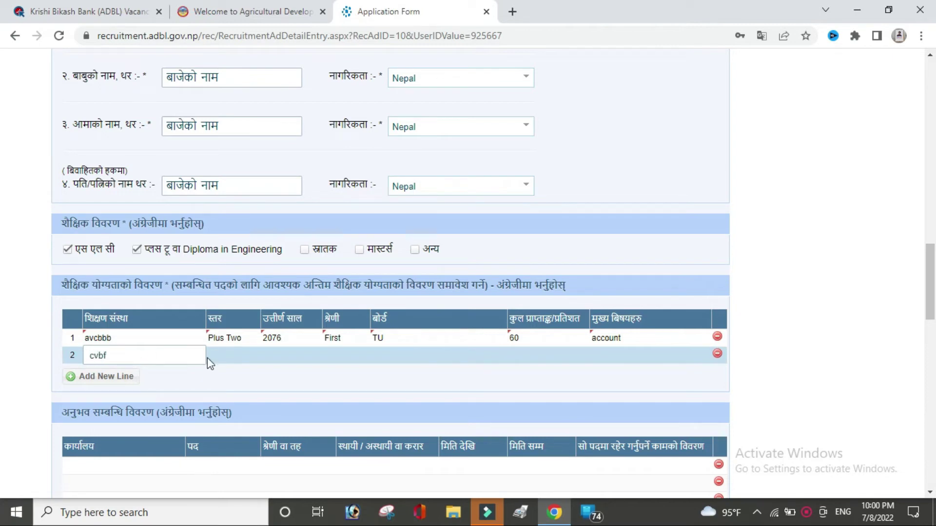
pyautogui.click(253, 358)
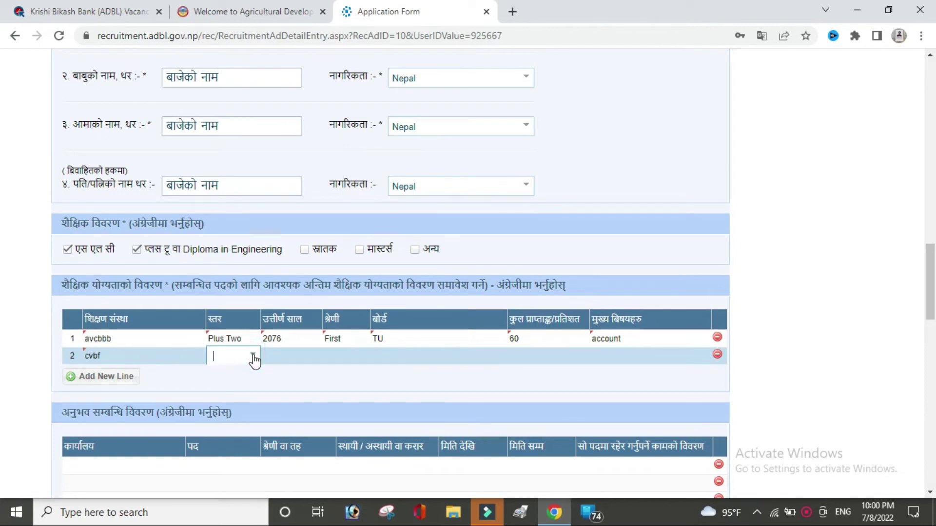
pyautogui.click(254, 359)
pyautogui.click(221, 373)
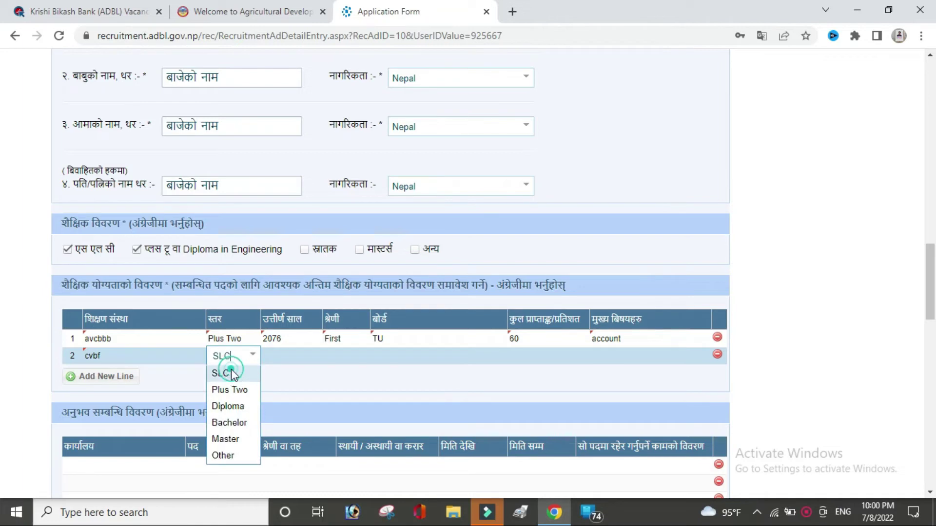
pyautogui.click(290, 357)
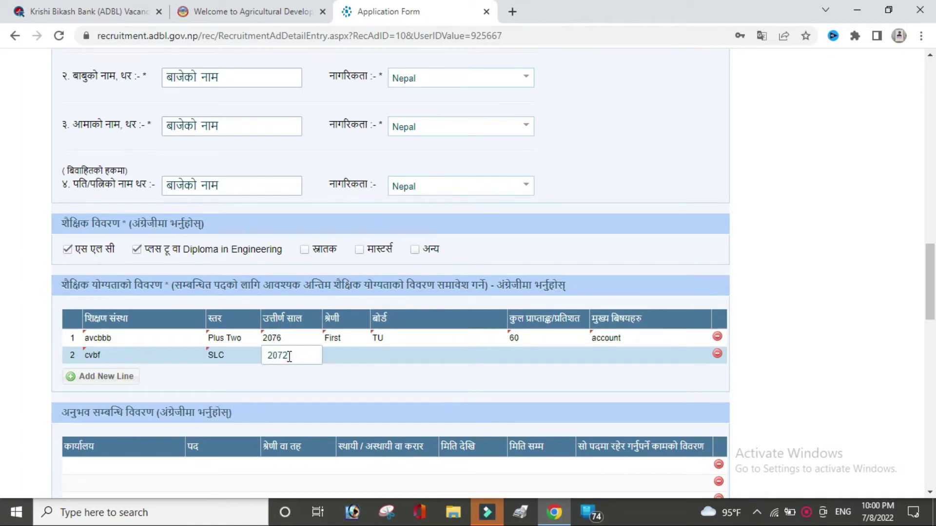
pyautogui.click(343, 359)
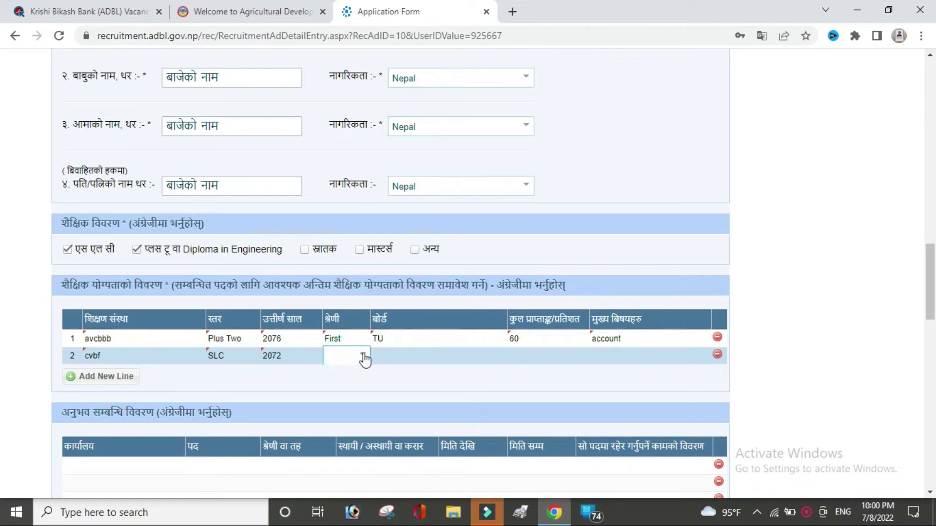
pyautogui.click(363, 358)
pyautogui.click(339, 389)
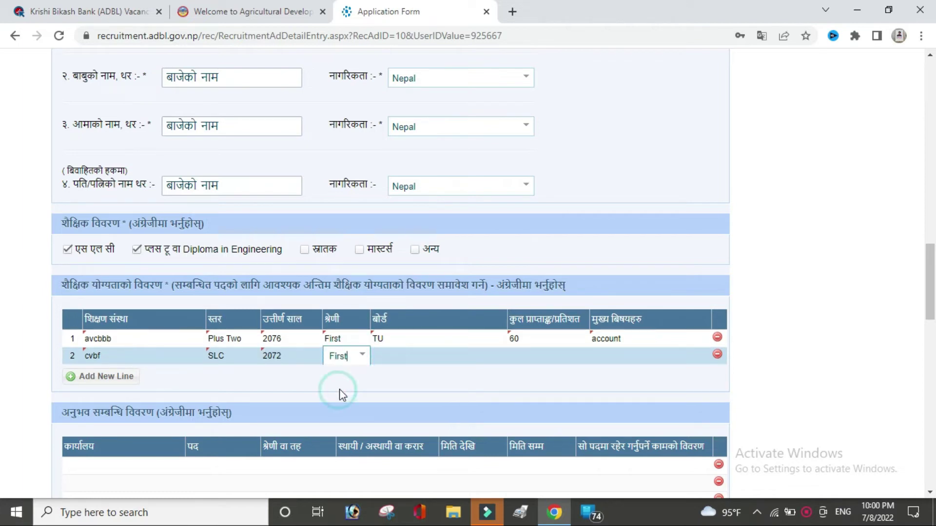
pyautogui.click(451, 356)
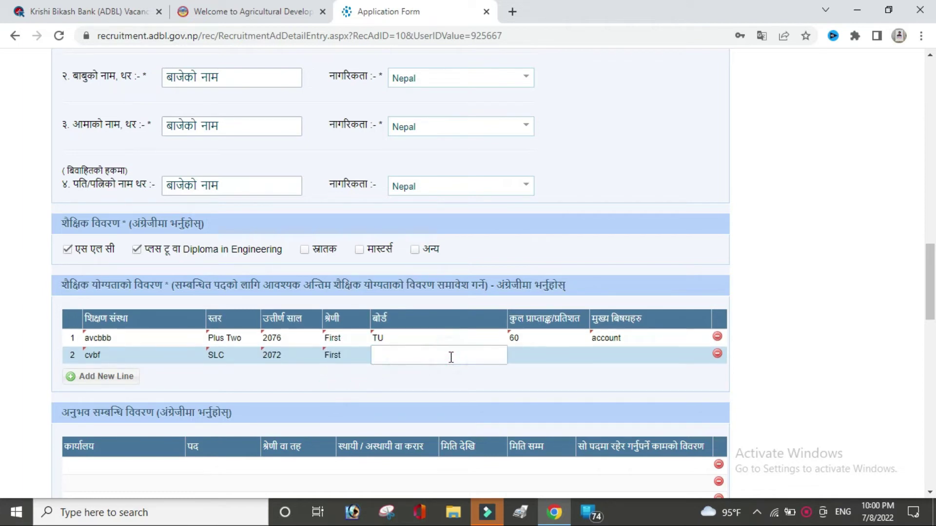
pyautogui.write('SLC')
# Step: Change row 1's board to NEB and give row 2 60 percent and subject account
pyautogui.click(404, 344)
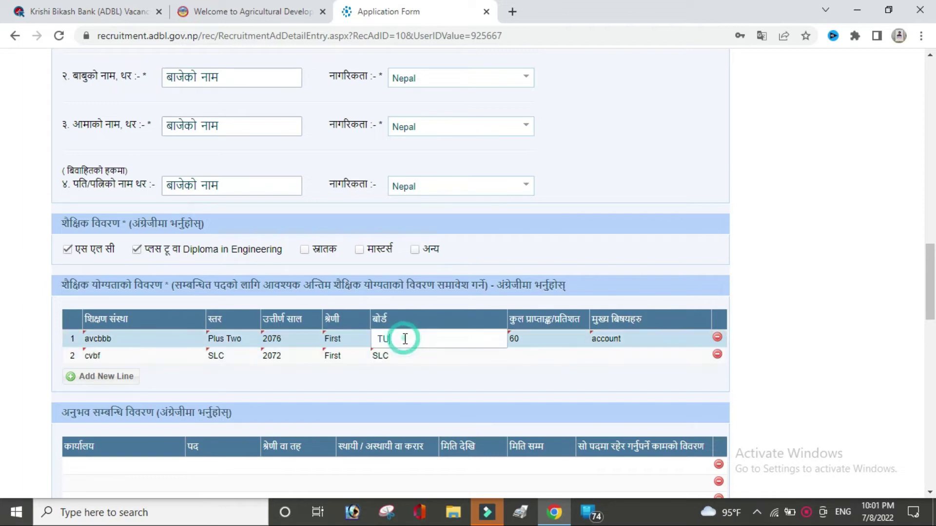
pyautogui.moveTo(403, 339); pyautogui.dragTo(363, 339)
pyautogui.write('NEB')
pyautogui.click(547, 363)
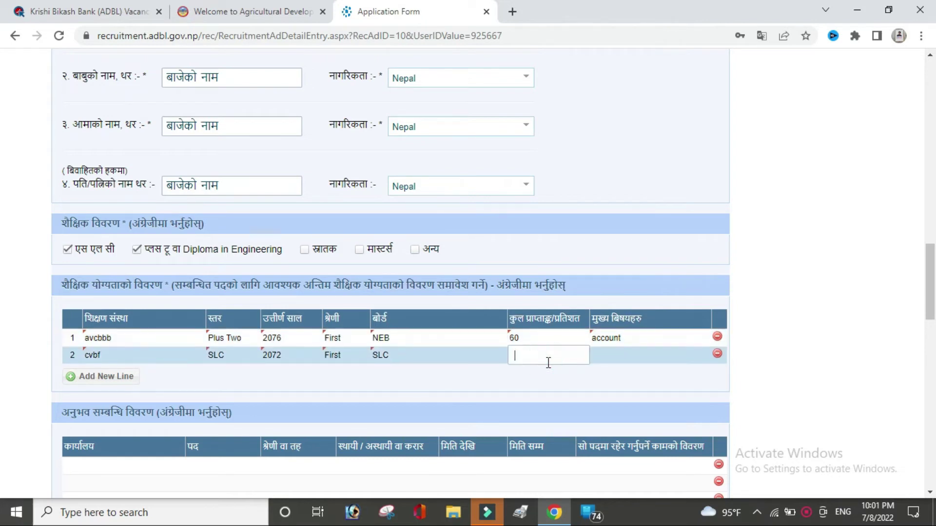
pyautogui.write('60')
pyautogui.click(667, 357)
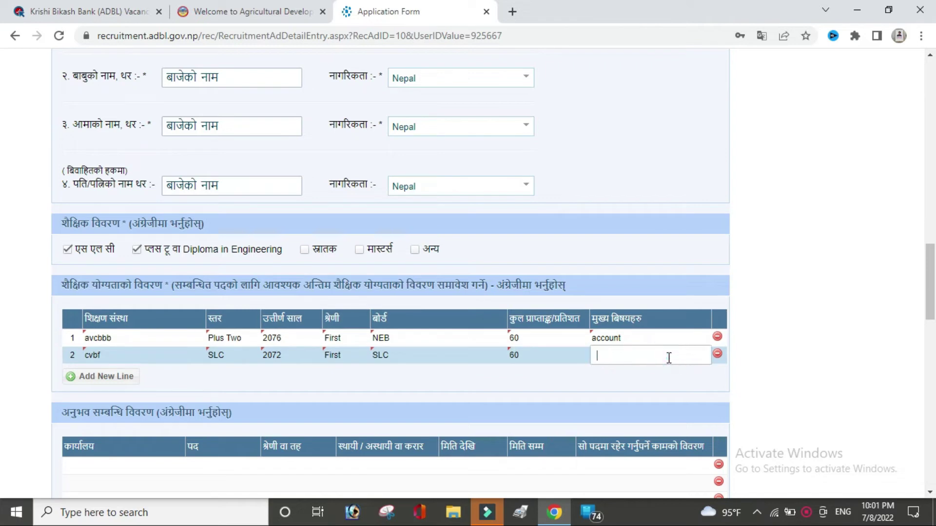
pyautogui.write('account')
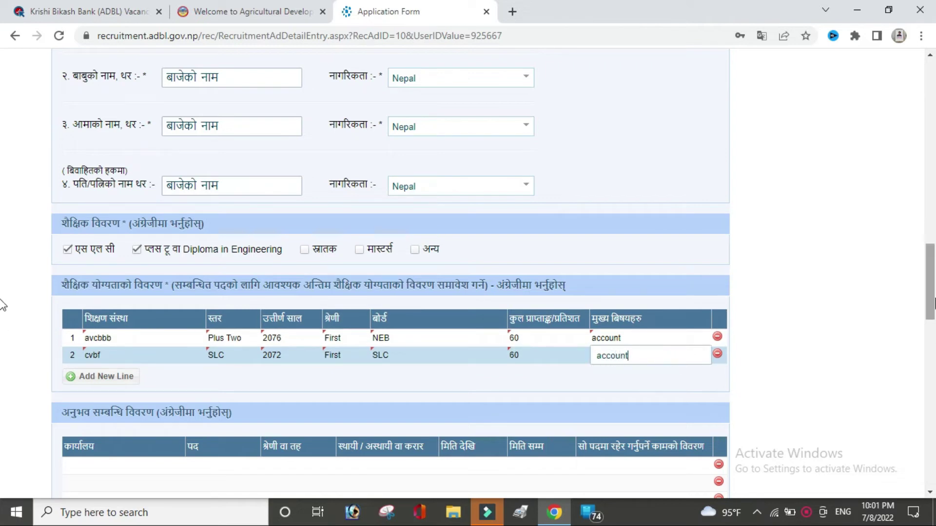
# Step: Enter the first job's office, post and level, with Temporary employment type
pyautogui.scroll(-3, 3, 337)
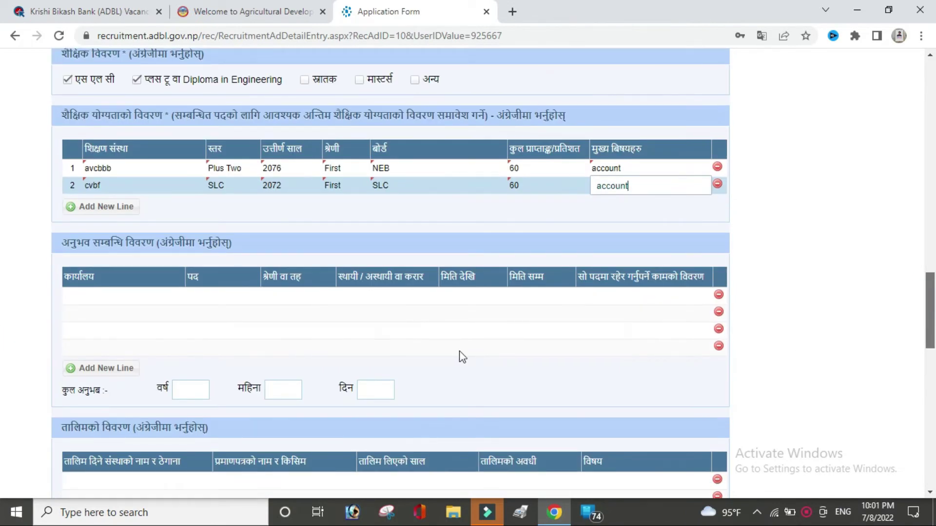
pyautogui.scroll(-1, 137, 304)
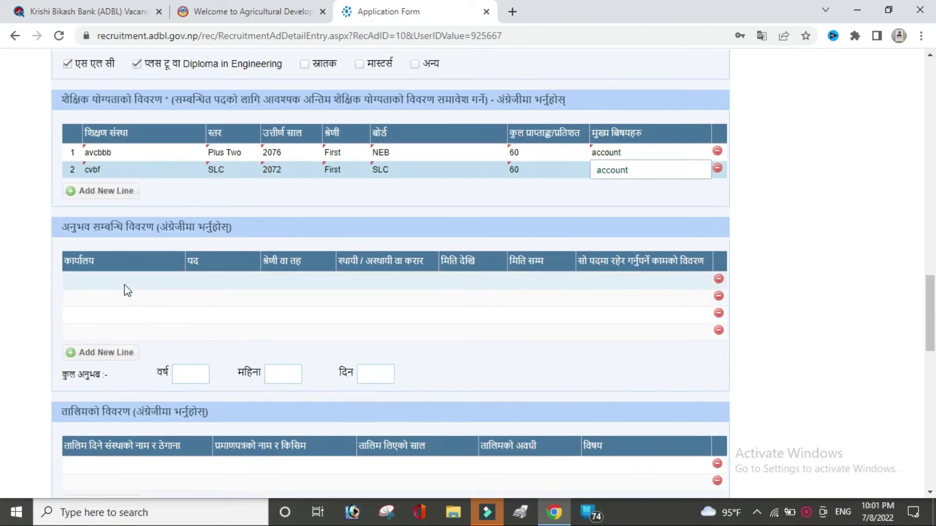
pyautogui.click(125, 284)
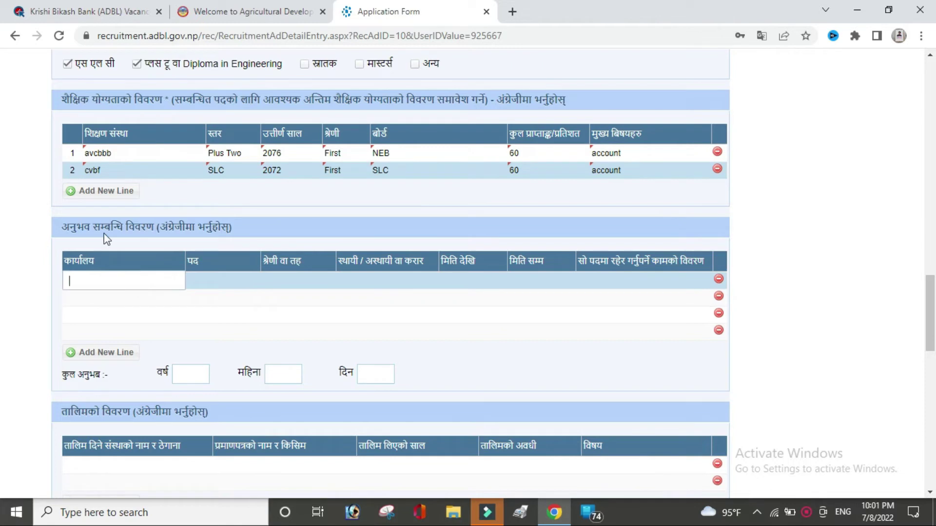
pyautogui.write('sdfghjb')
pyautogui.click(235, 279)
pyautogui.write('sdfgnh')
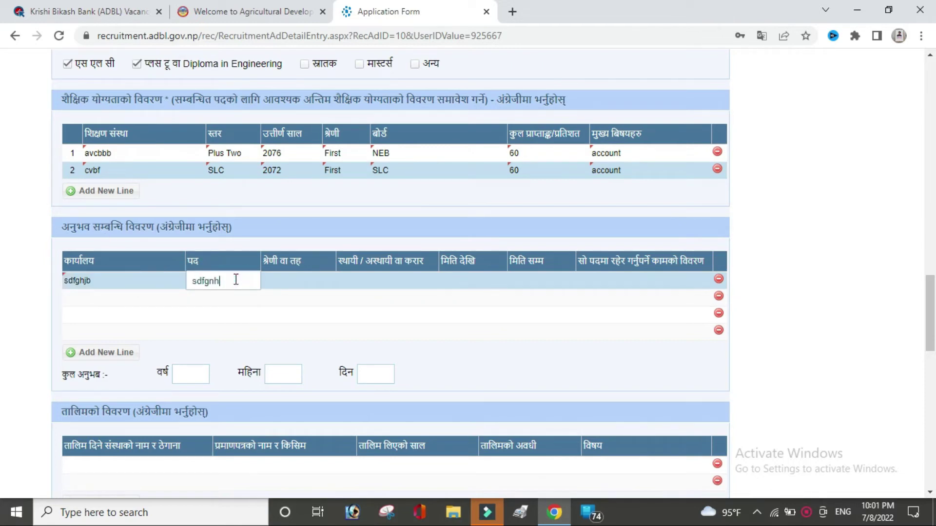
pyautogui.press('Tab')
pyautogui.write('dfbgnhmb.')
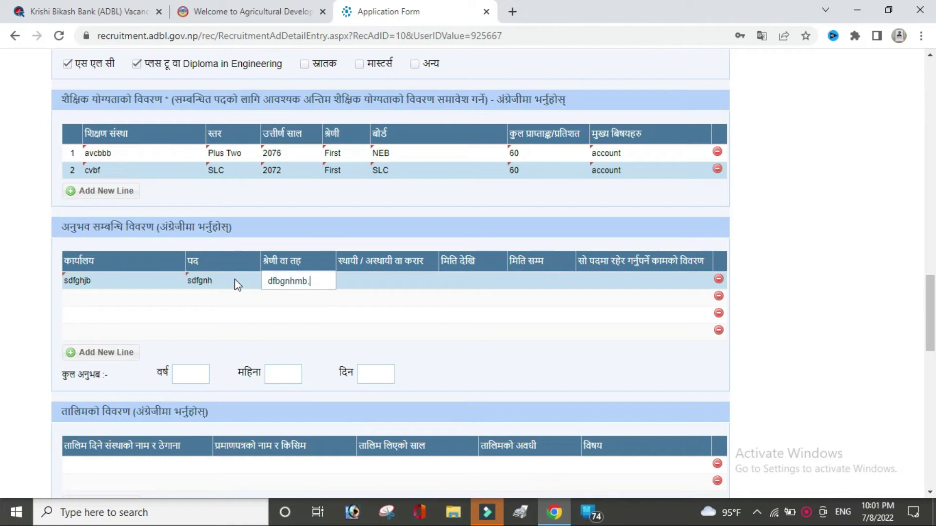
pyautogui.press('Tab')
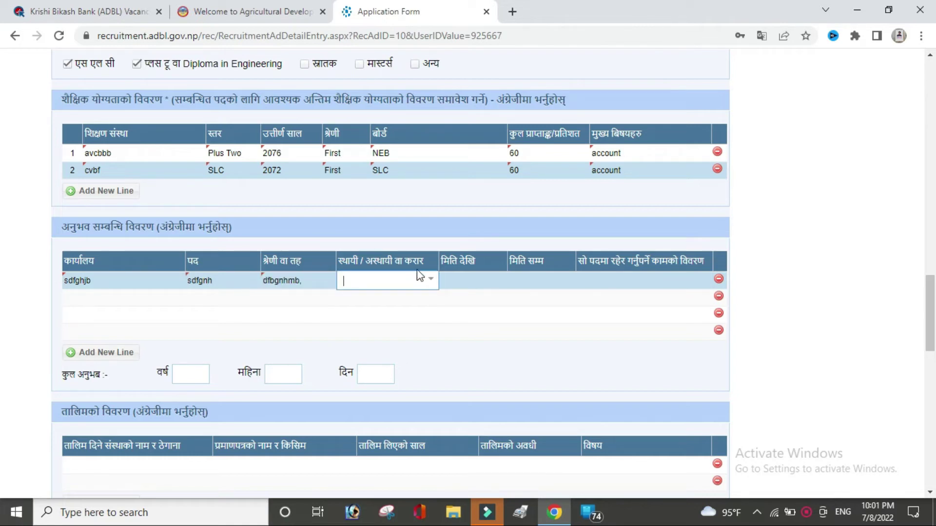
pyautogui.click(430, 279)
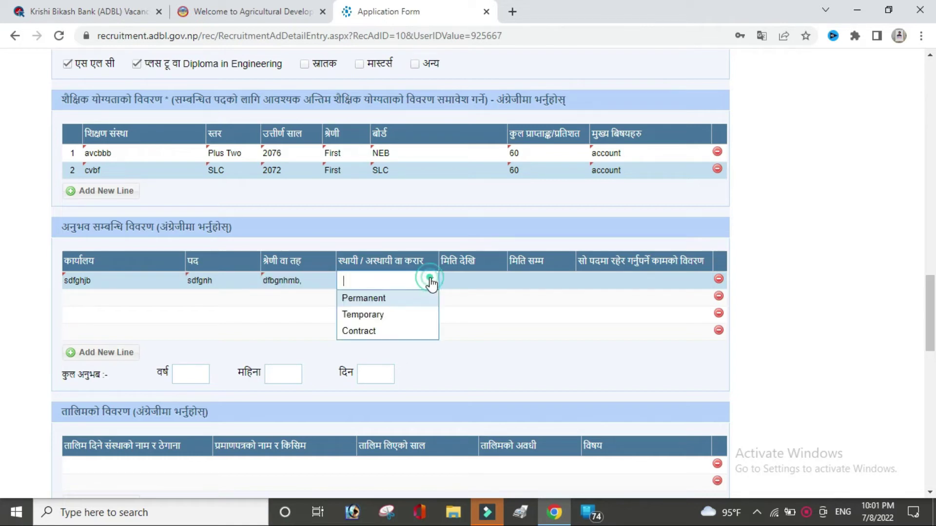
pyautogui.click(385, 315)
# Step: Set the job dates 2078/03/01 to 2079/03/24 and add a description
pyautogui.click(474, 280)
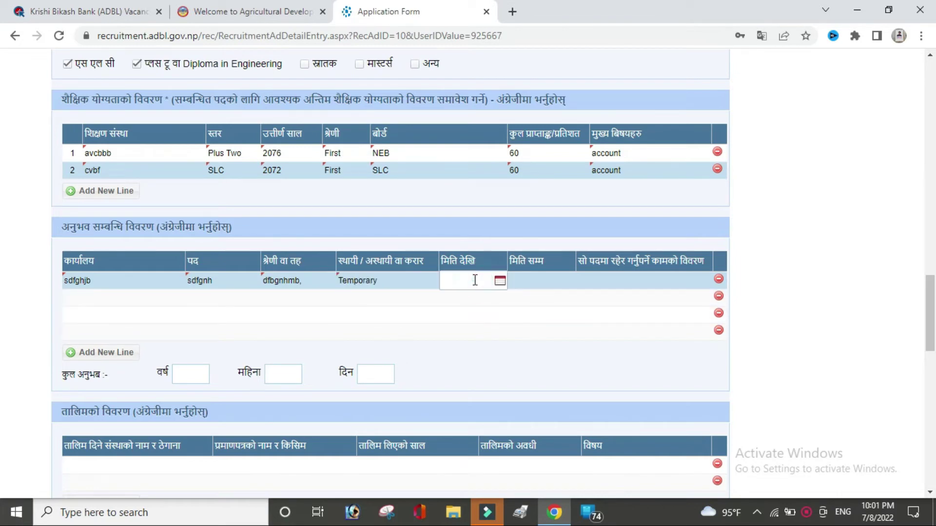
pyautogui.click(500, 280)
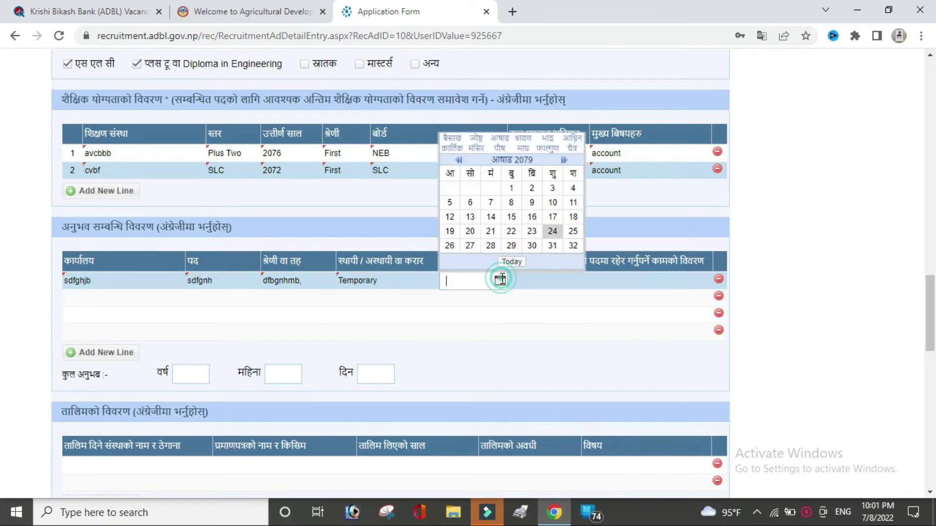
pyautogui.click(511, 188)
pyautogui.click(546, 283)
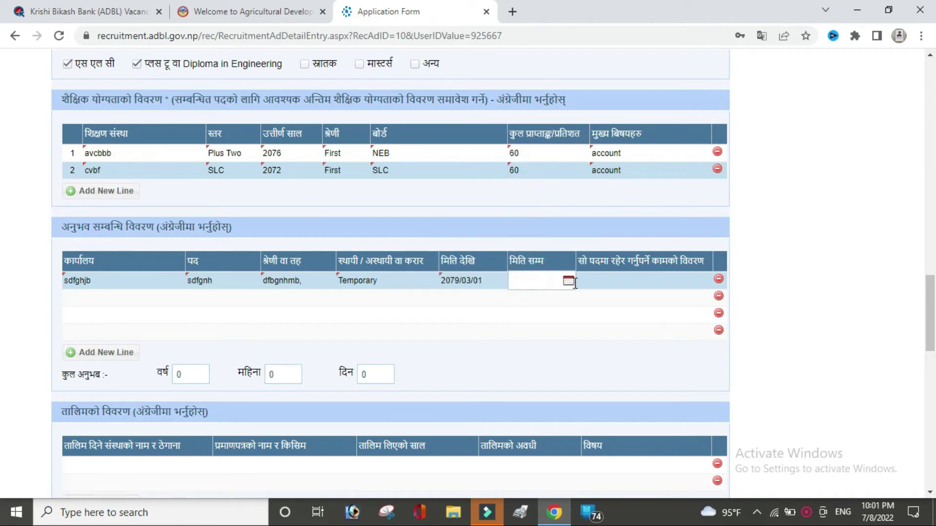
pyautogui.click(568, 281)
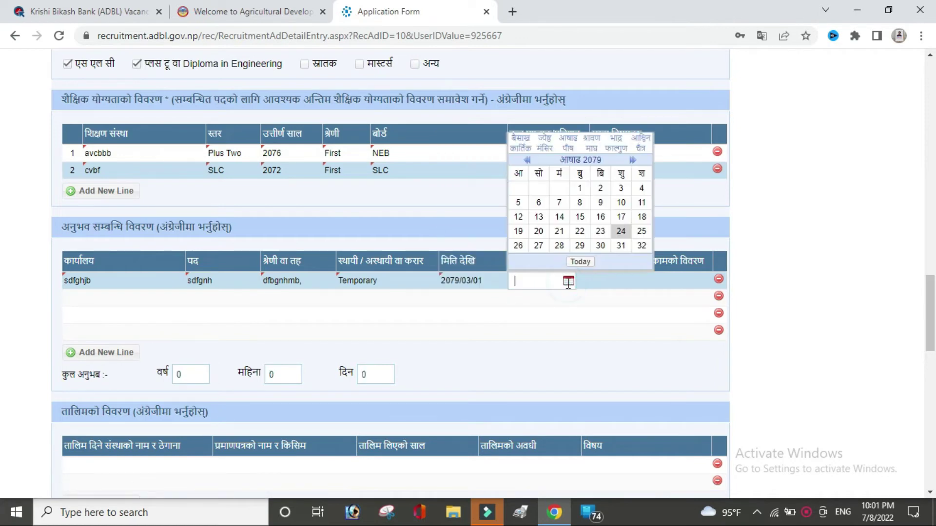
pyautogui.click(621, 231)
pyautogui.click(640, 282)
pyautogui.write('sdfbcgnm')
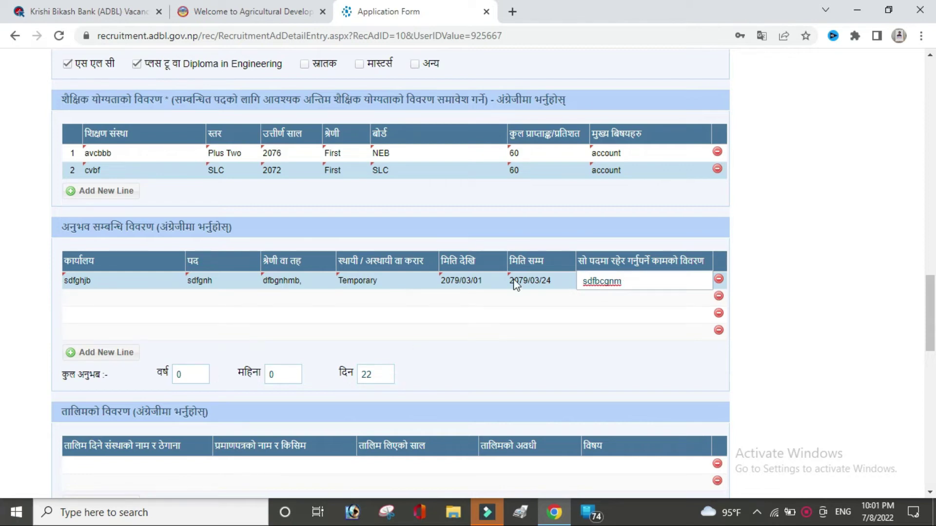
pyautogui.click(479, 285)
pyautogui.press('BackSpace')
pyautogui.write('8')
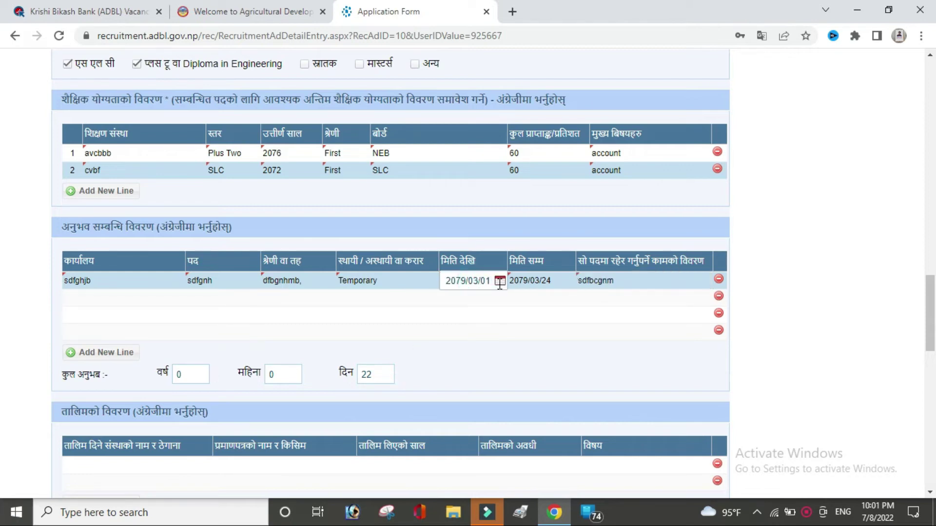
pyautogui.click(254, 316)
# Step: Add a training row: institute asdfghmb, certificate dfbcnm, year 2073, duration 1, subject sdfghj
pyautogui.moveTo(930, 322); pyautogui.dragTo(931, 370)
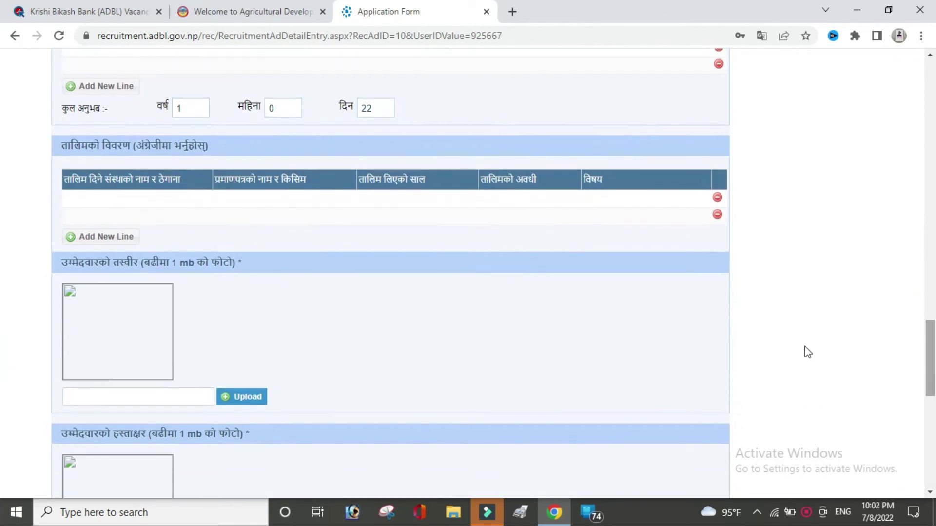
pyautogui.click(145, 198)
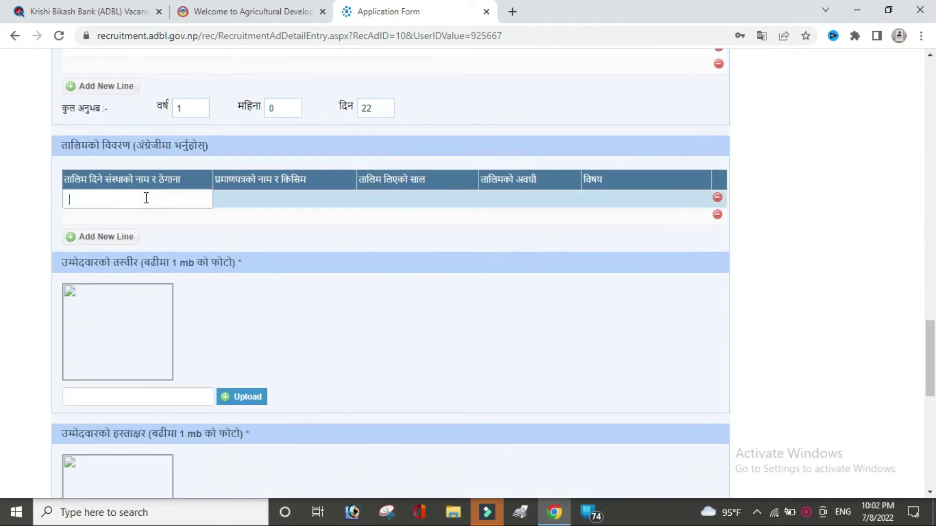
pyautogui.write('asdfghmb')
pyautogui.press('Tab')
pyautogui.write('dfbcnm')
pyautogui.press('Tab')
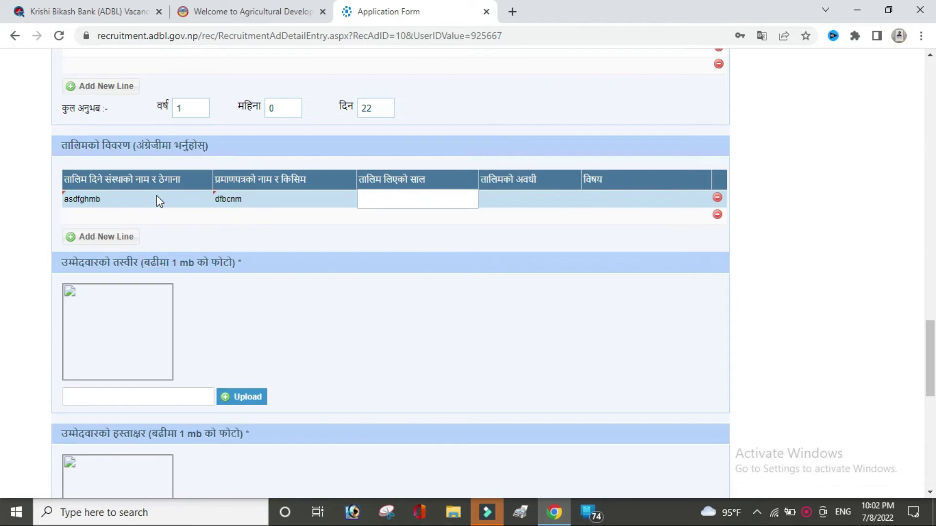
pyautogui.write('2073')
pyautogui.press('Tab')
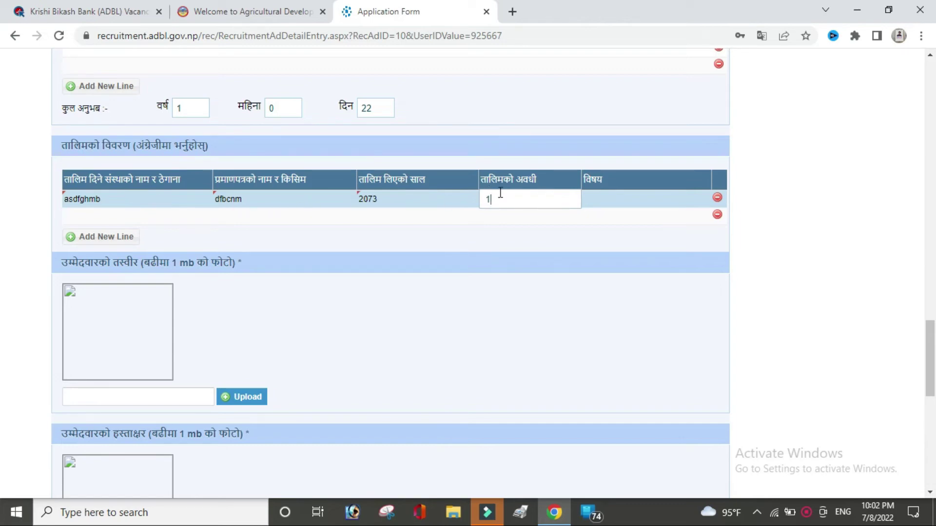
pyautogui.click(619, 199)
pyautogui.write('sdfghj')
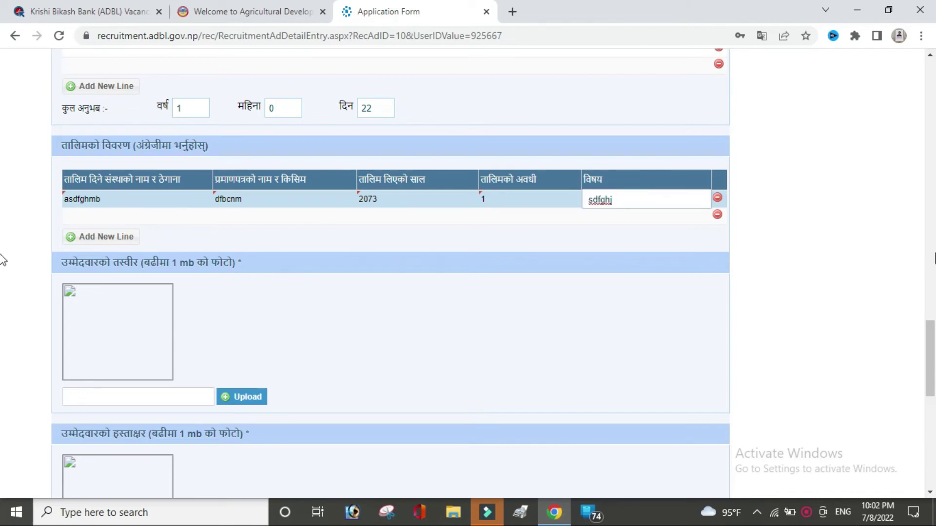
pyautogui.moveTo(930, 333); pyautogui.dragTo(932, 370)
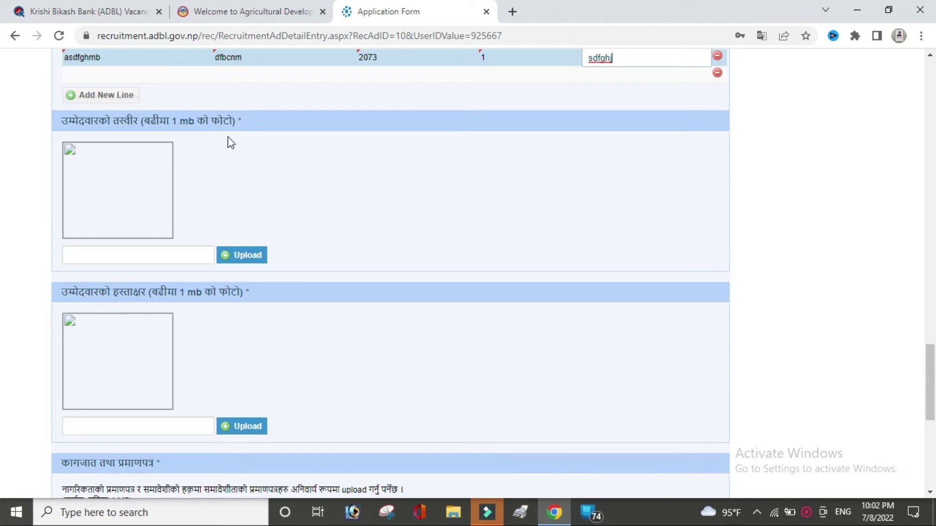
# Step: Upload vacancy image (22) as both the applicant photo and the signature
pyautogui.click(231, 254)
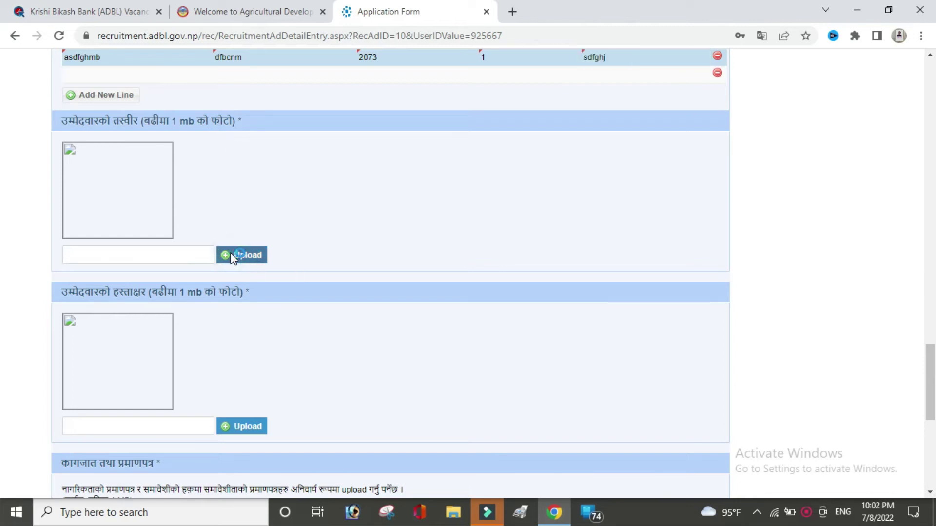
pyautogui.click(232, 257)
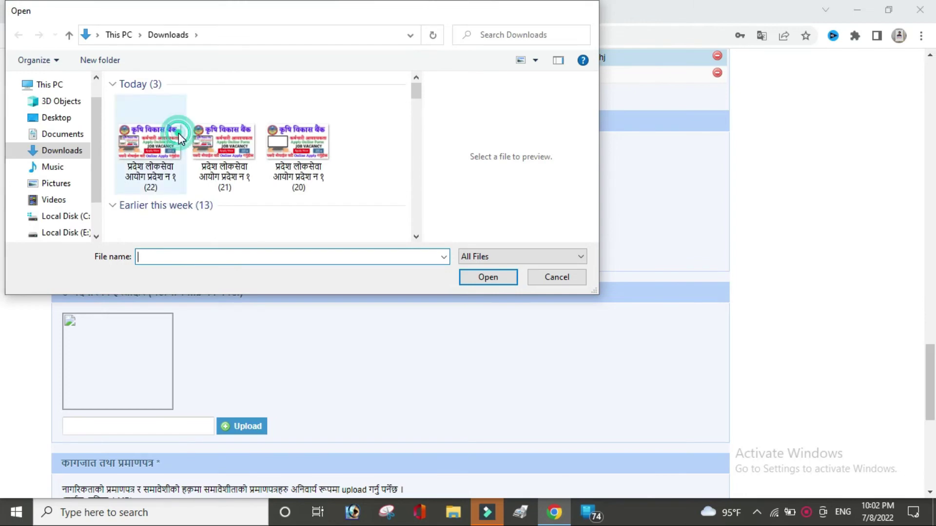
pyautogui.doubleClick(178, 134)
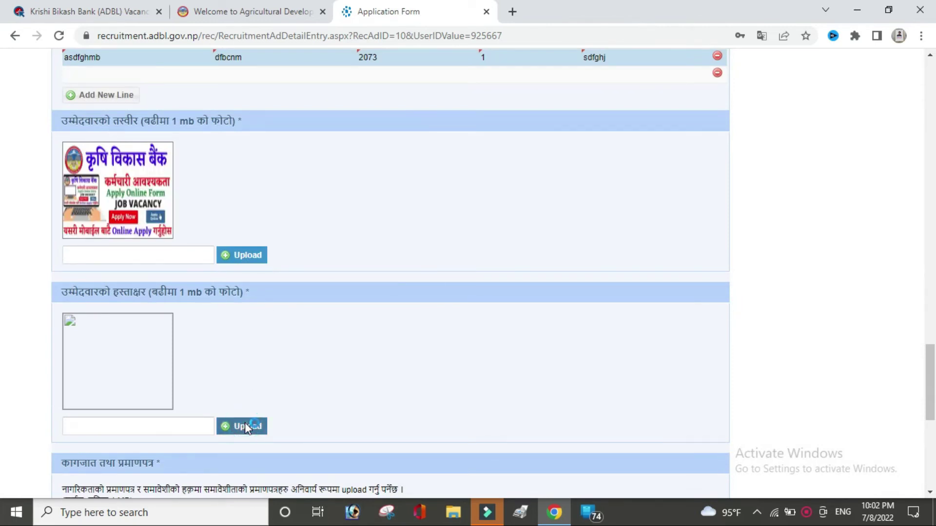
pyautogui.doubleClick(175, 182)
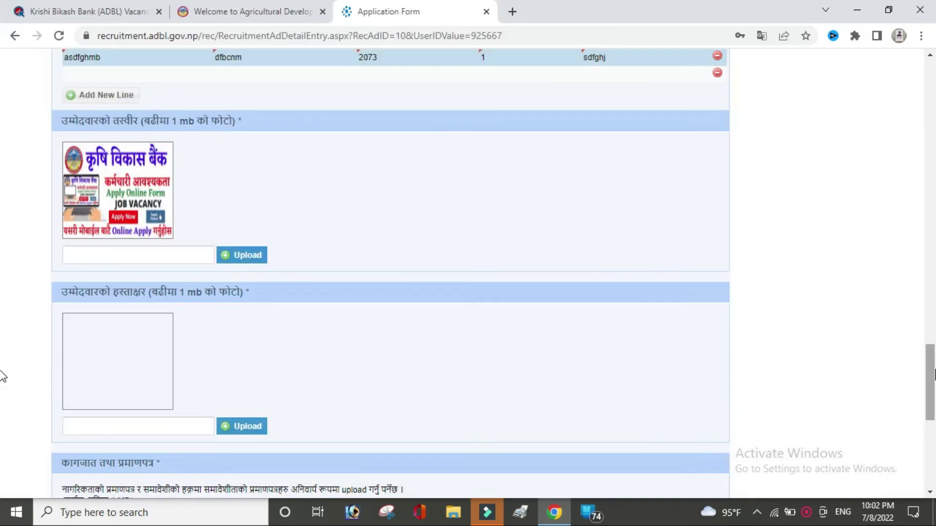
# Step: Upload the (22) image as a नागरिकताको प्रमाणपत्र citizenship document
pyautogui.scroll(-3, 3, 380)
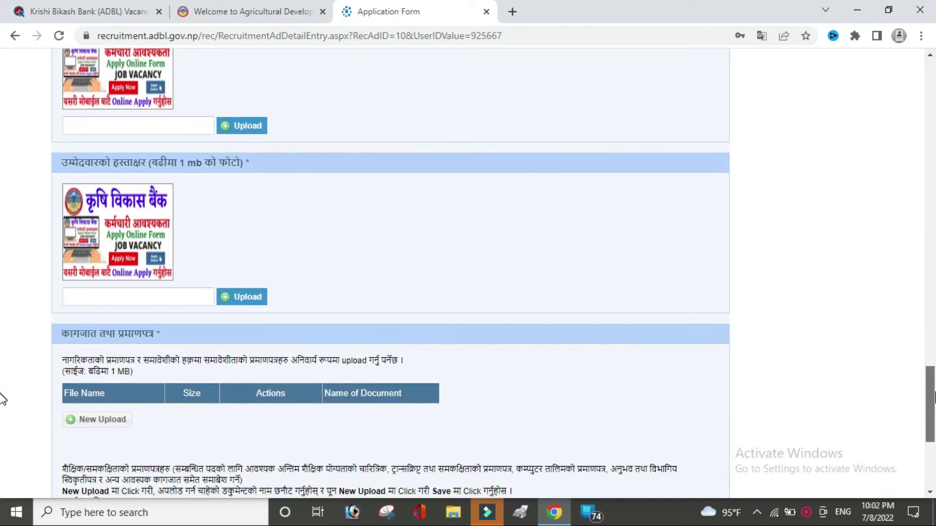
pyautogui.scroll(-4, 3, 399)
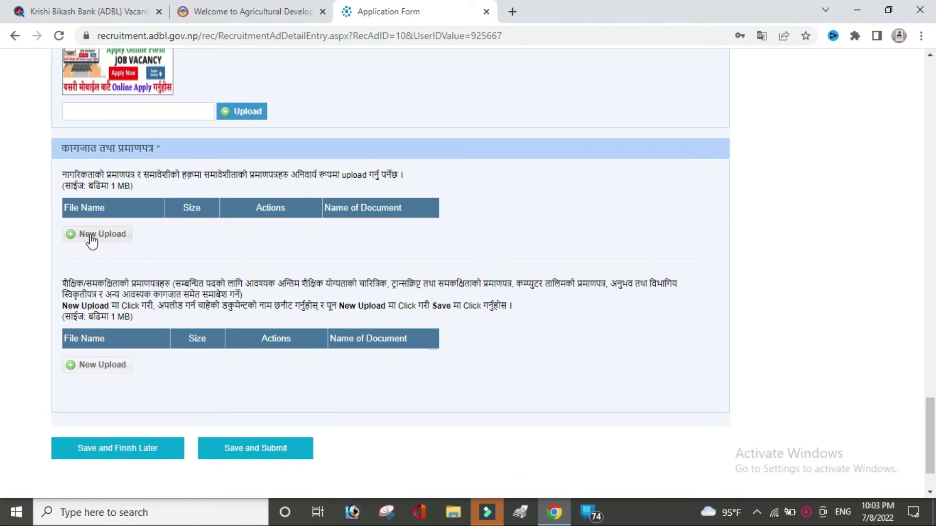
pyautogui.click(91, 235)
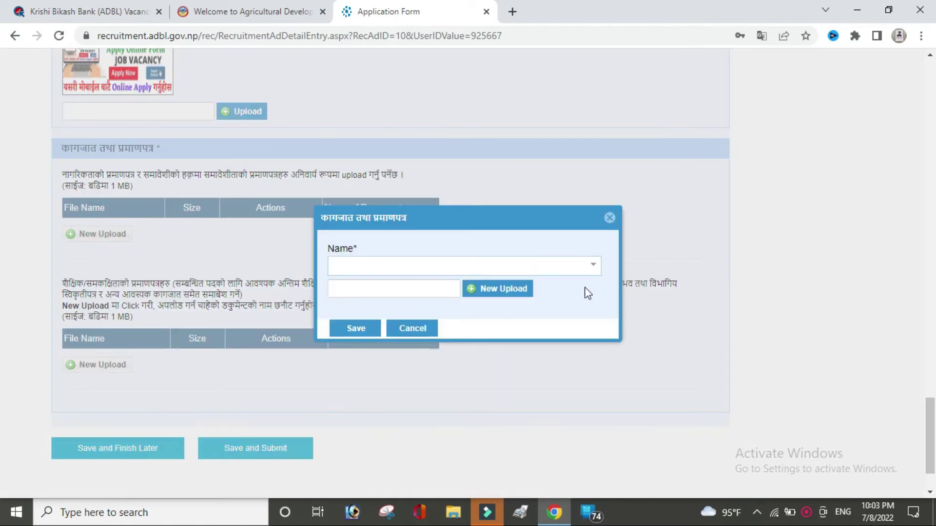
pyautogui.click(593, 269)
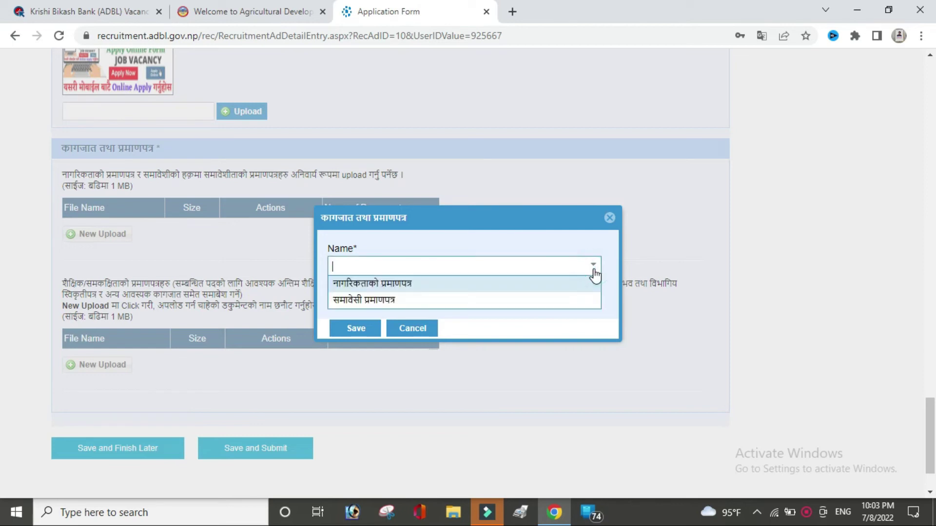
pyautogui.click(517, 285)
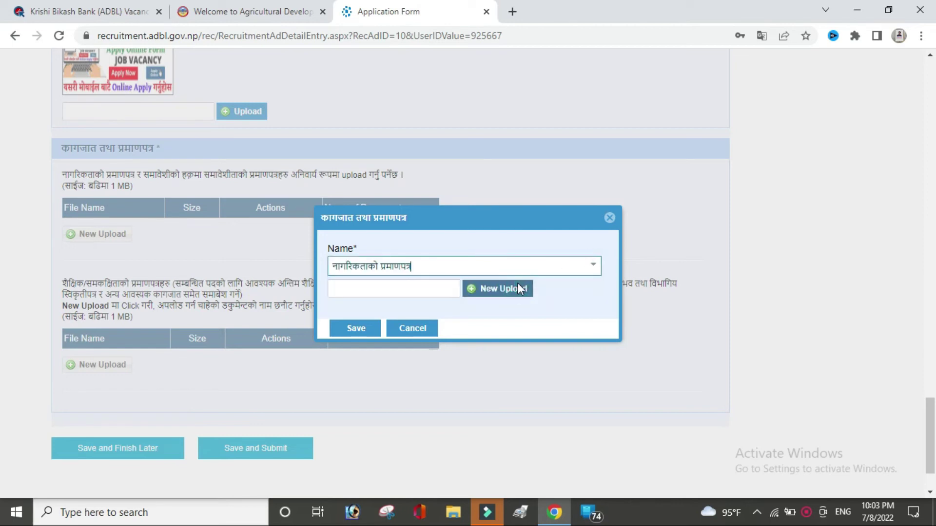
pyautogui.click(481, 288)
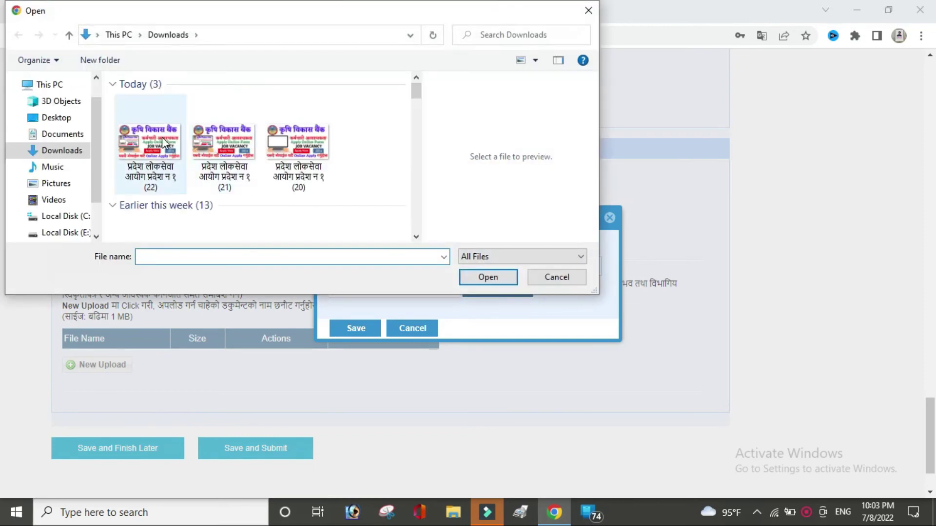
pyautogui.doubleClick(163, 141)
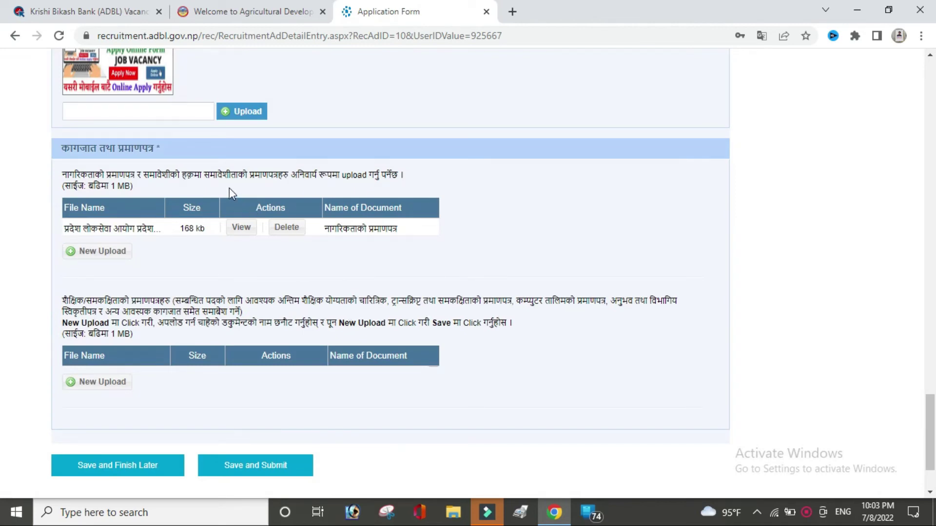
# Step: Cancel a second, empty document upload and scroll further down
pyautogui.click(91, 253)
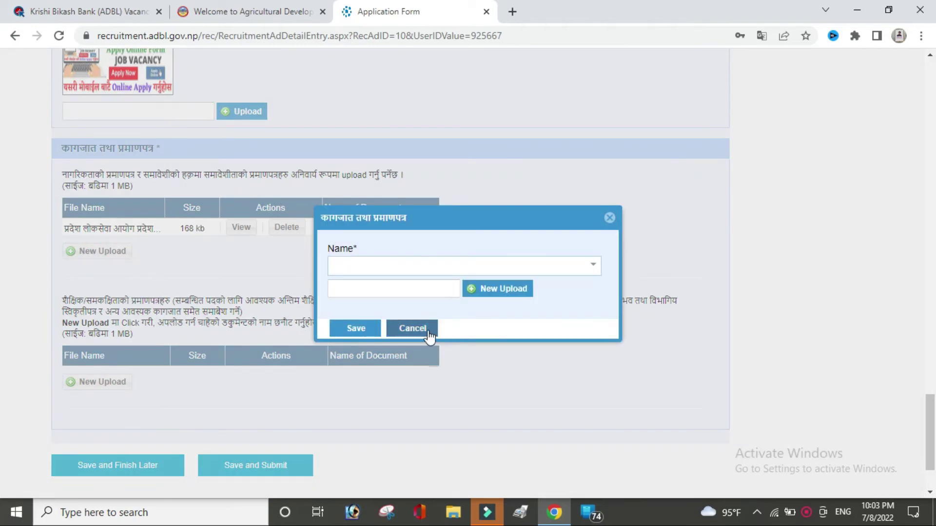
pyautogui.click(428, 330)
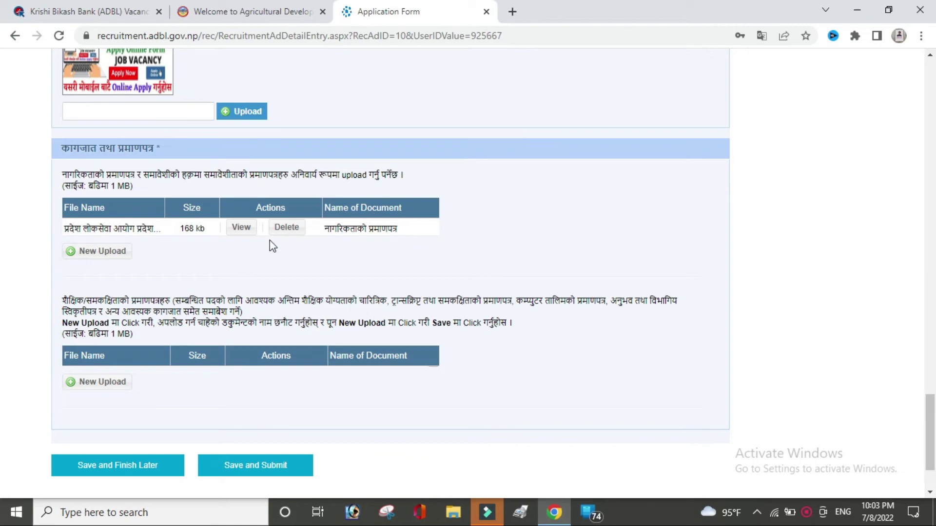
pyautogui.moveTo(933, 419); pyautogui.dragTo(933, 446)
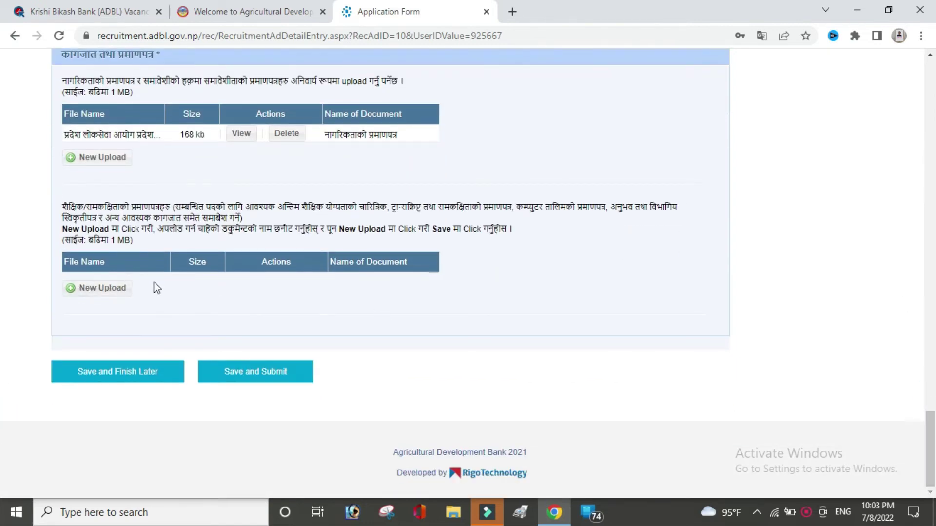
# Step: Add an educational certificate upload named SLC Transcript with the (22) file attached
pyautogui.click(93, 293)
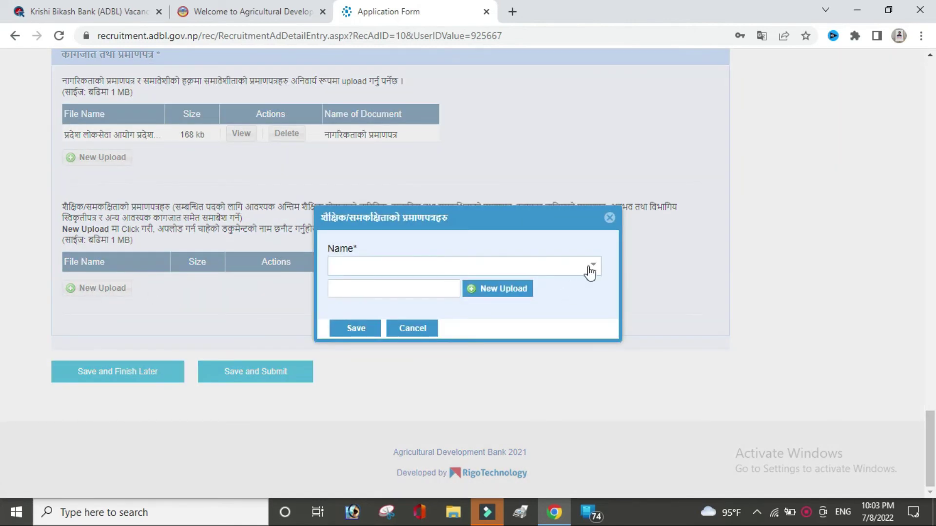
pyautogui.click(590, 267)
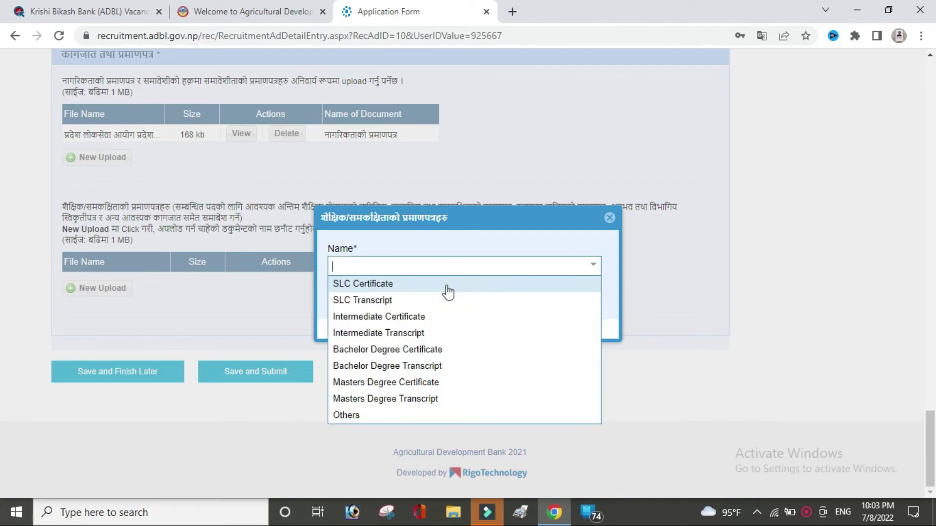
pyautogui.click(411, 301)
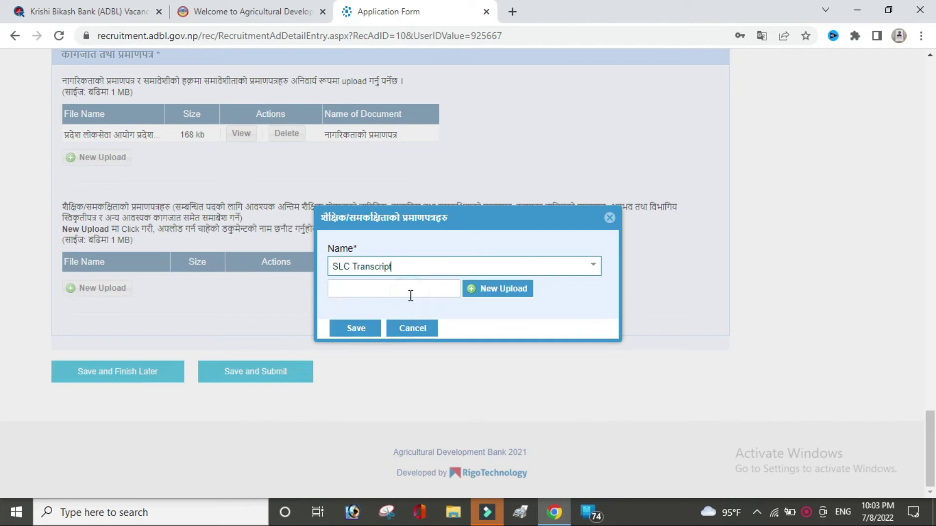
pyautogui.click(487, 288)
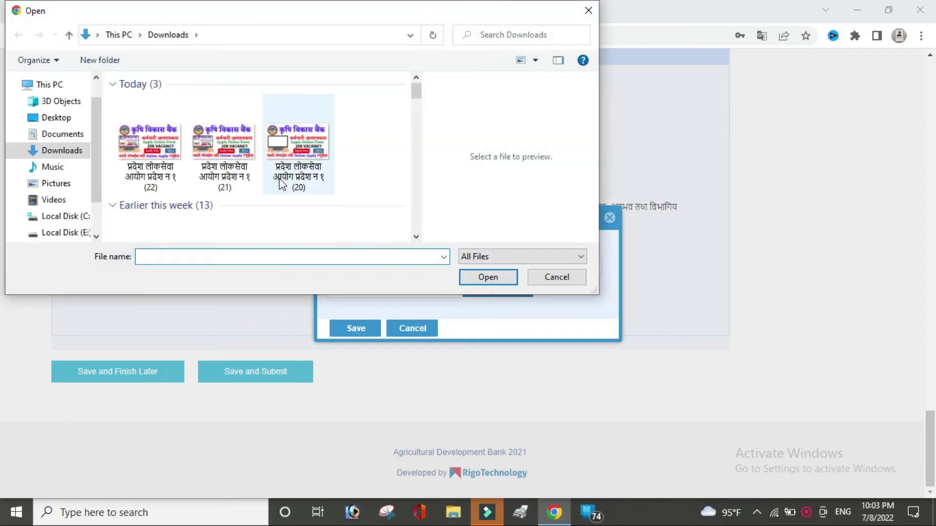
pyautogui.click(124, 153)
pyautogui.doubleClick(123, 153)
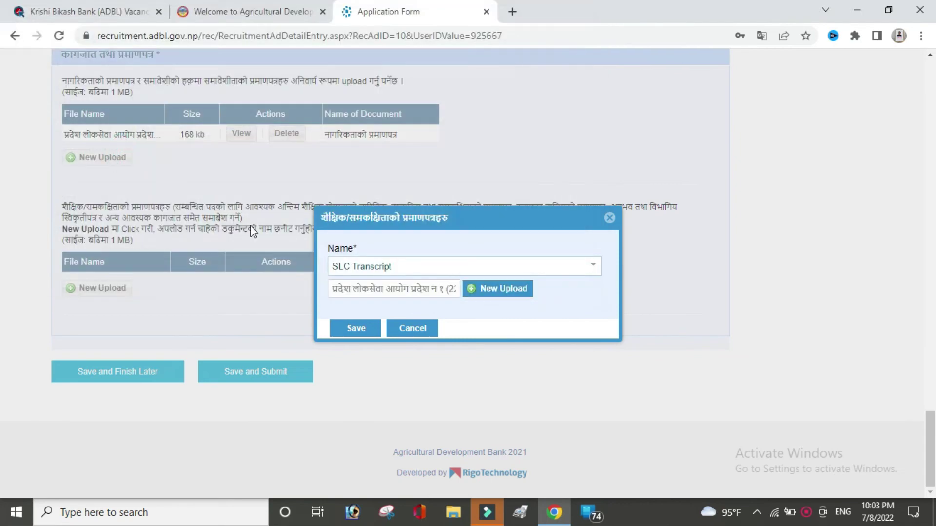
pyautogui.click(349, 332)
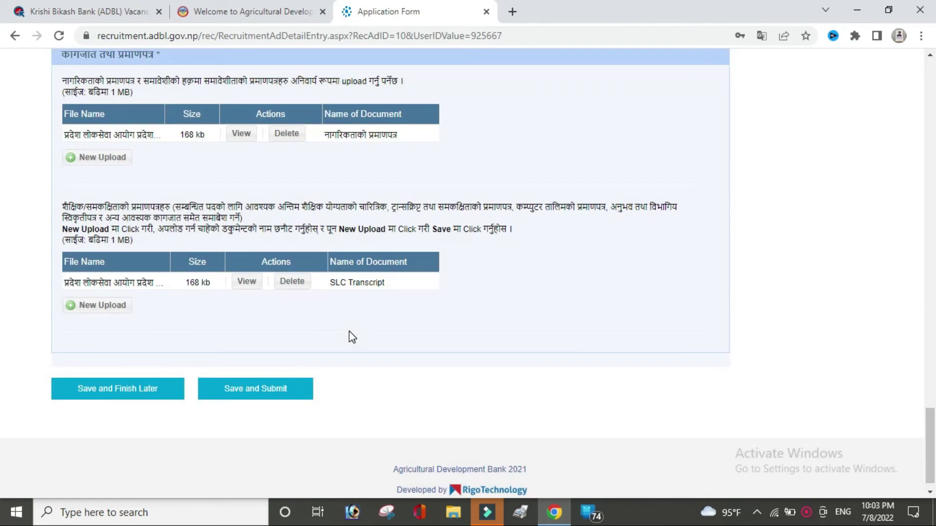
# Step: Add a second upload named SLC Certificate using the (22) file
pyautogui.click(86, 307)
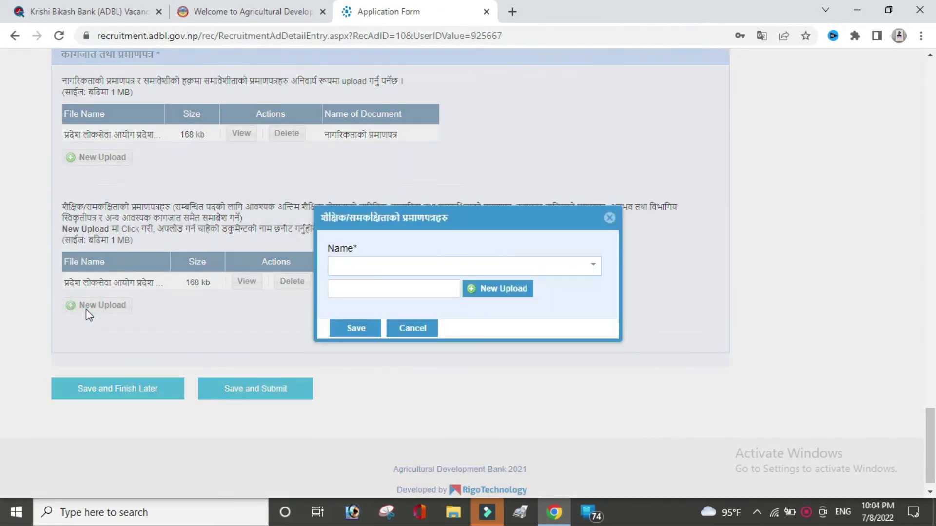
pyautogui.click(590, 266)
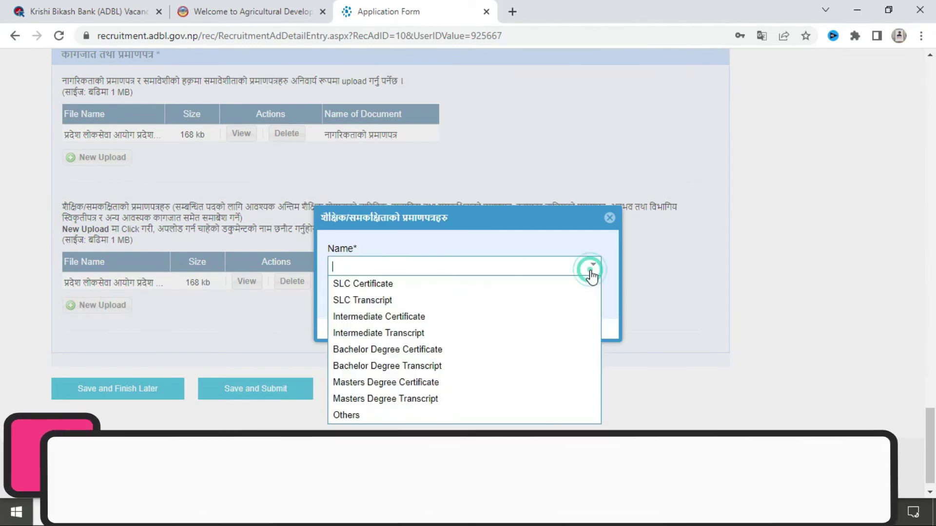
pyautogui.click(412, 284)
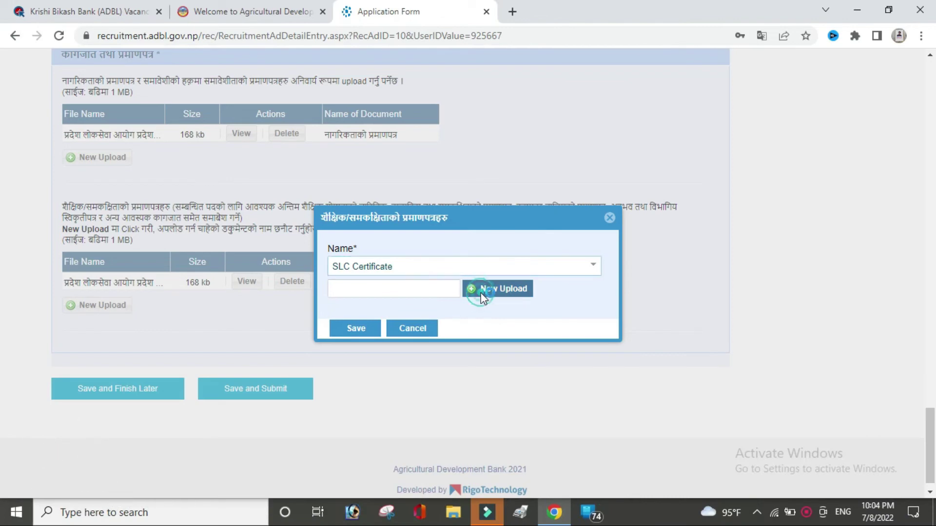
pyautogui.click(497, 289)
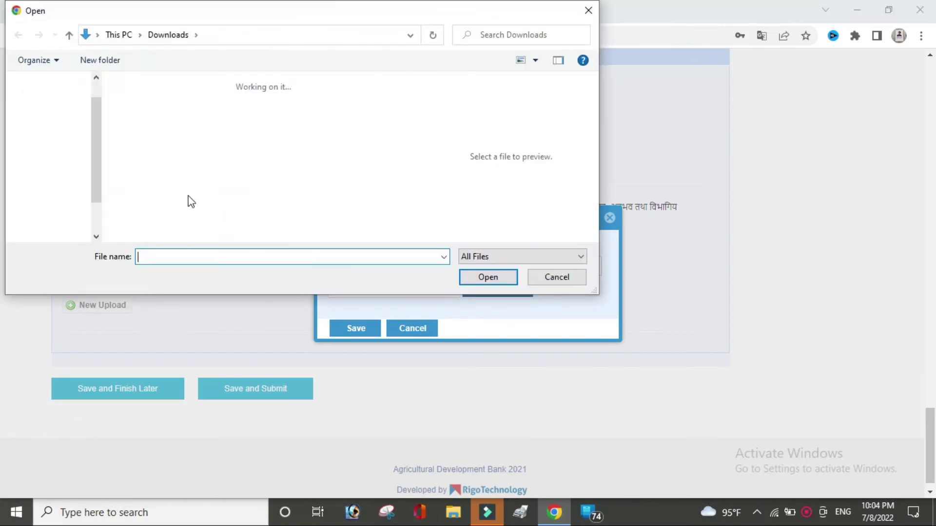
pyautogui.doubleClick(157, 138)
pyautogui.click(355, 335)
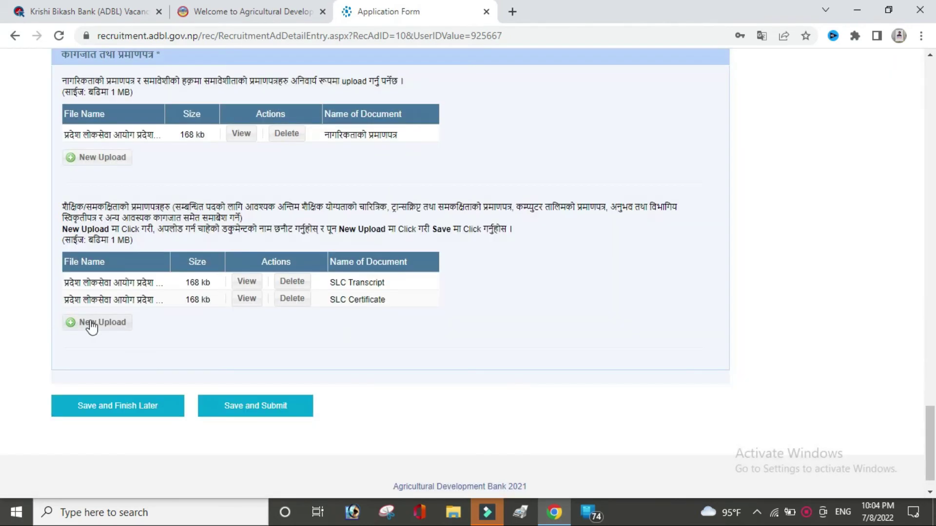
# Step: Add an Intermediate Transcript upload with the (22) file attached
pyautogui.click(90, 324)
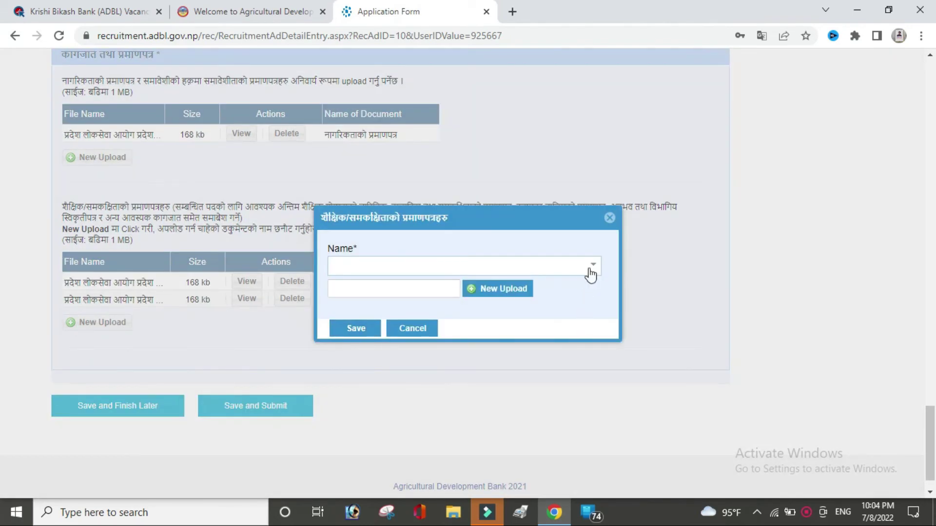
pyautogui.click(590, 271)
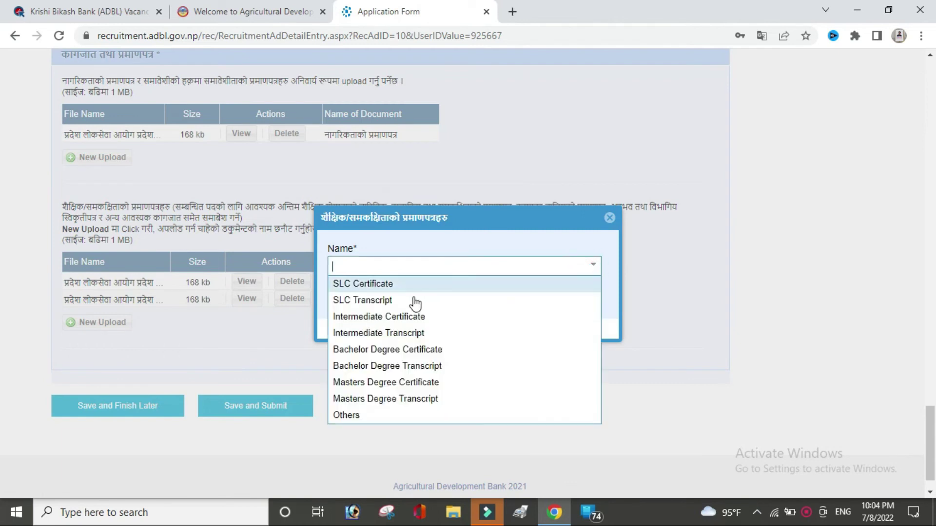
pyautogui.click(391, 335)
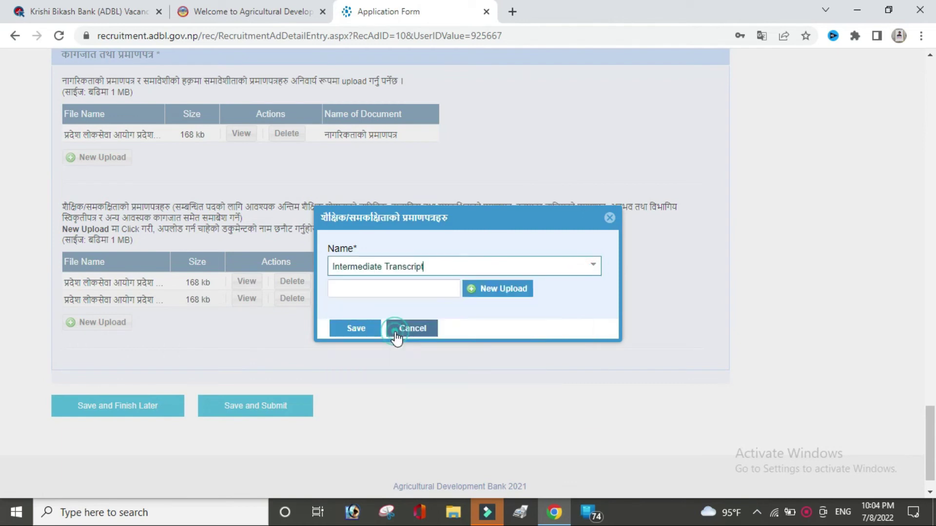
pyautogui.click(493, 289)
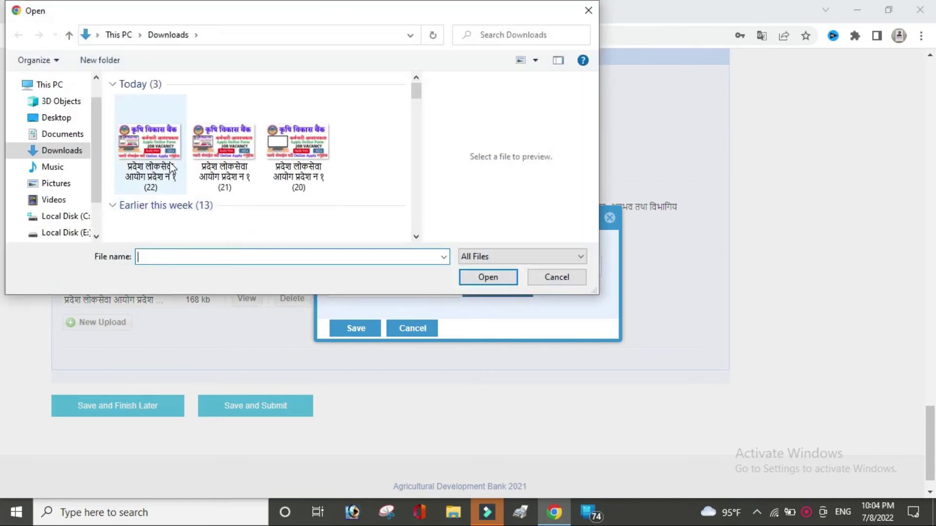
pyautogui.doubleClick(171, 166)
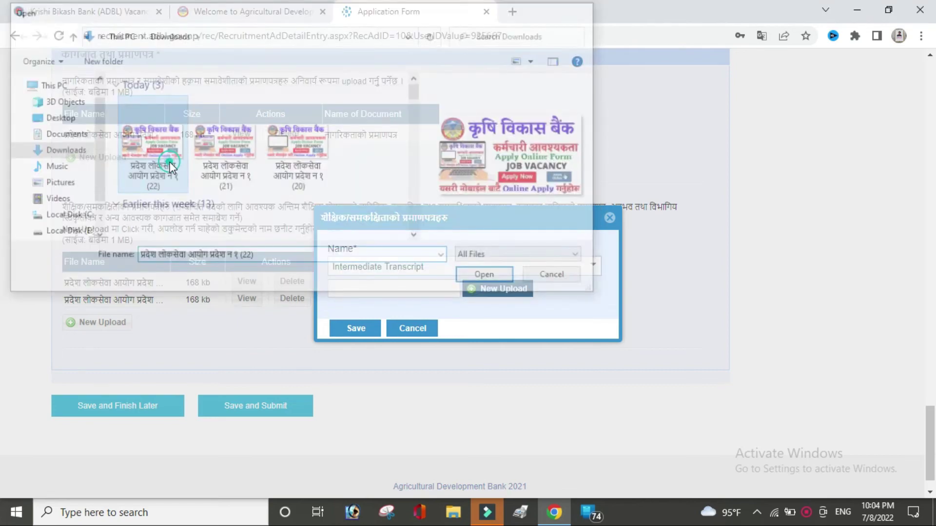
pyautogui.click(356, 329)
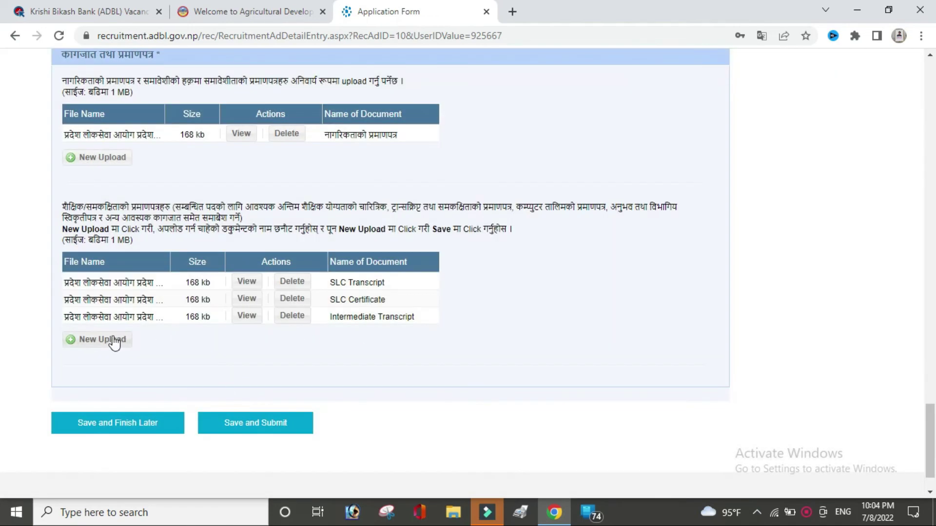
# Step: Add the final upload, Intermediate Certificate, using the (22) file
pyautogui.click(111, 340)
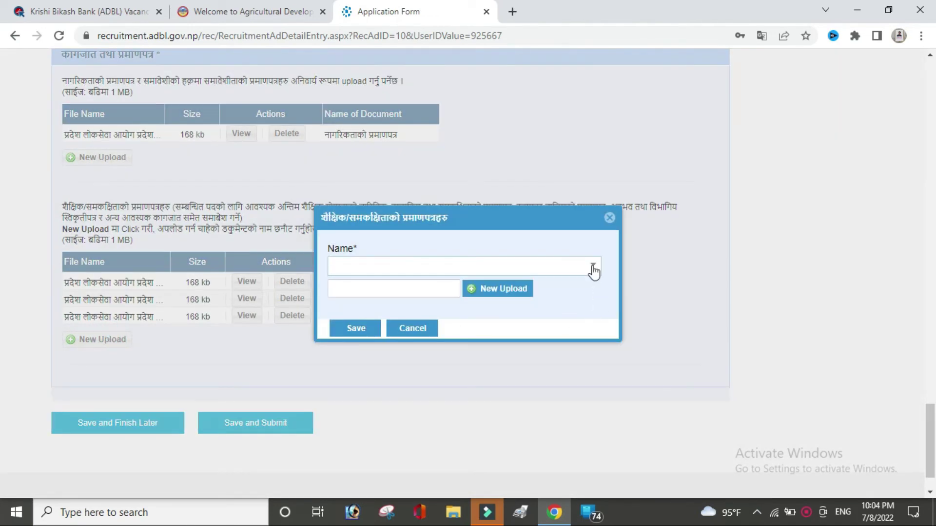
pyautogui.click(593, 267)
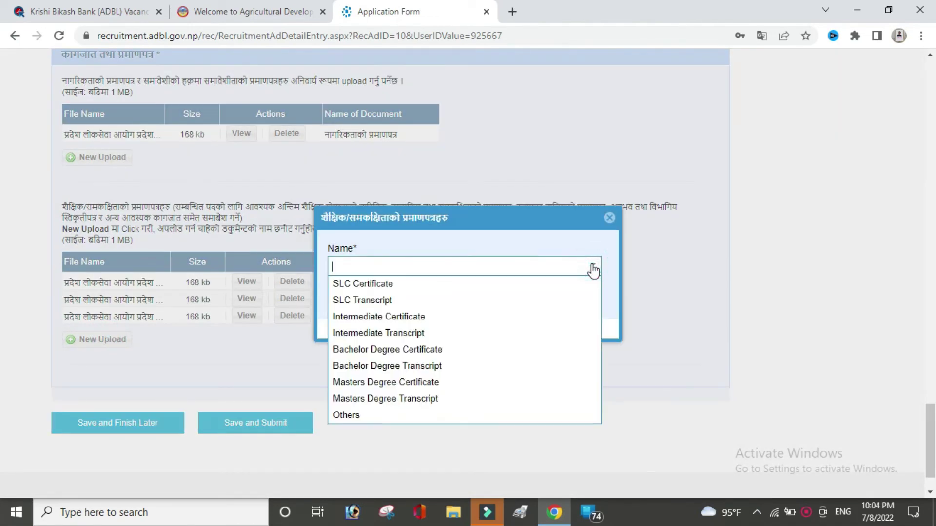
pyautogui.click(375, 318)
pyautogui.click(516, 290)
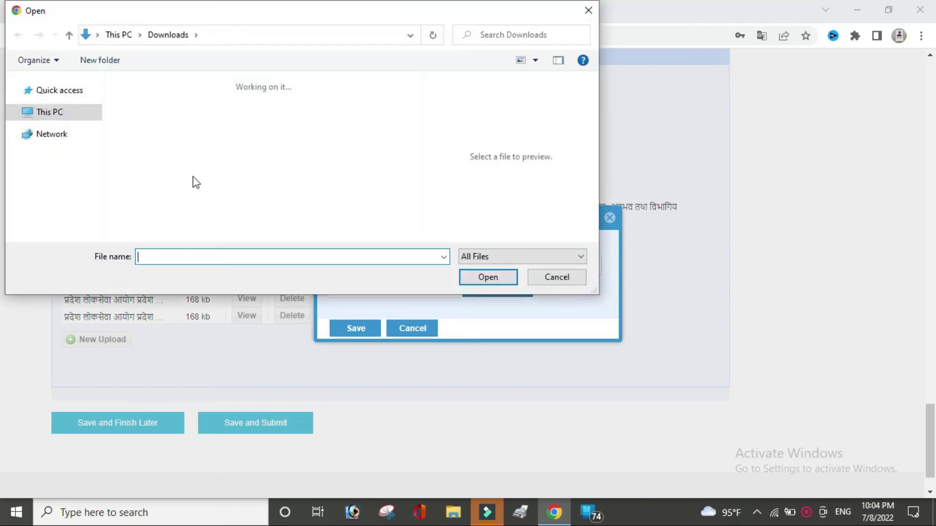
pyautogui.doubleClick(165, 154)
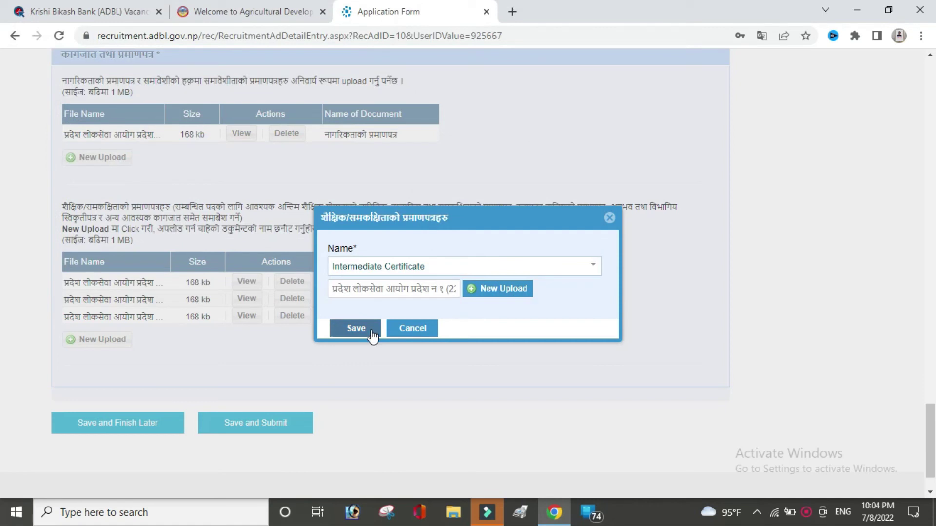
pyautogui.click(352, 331)
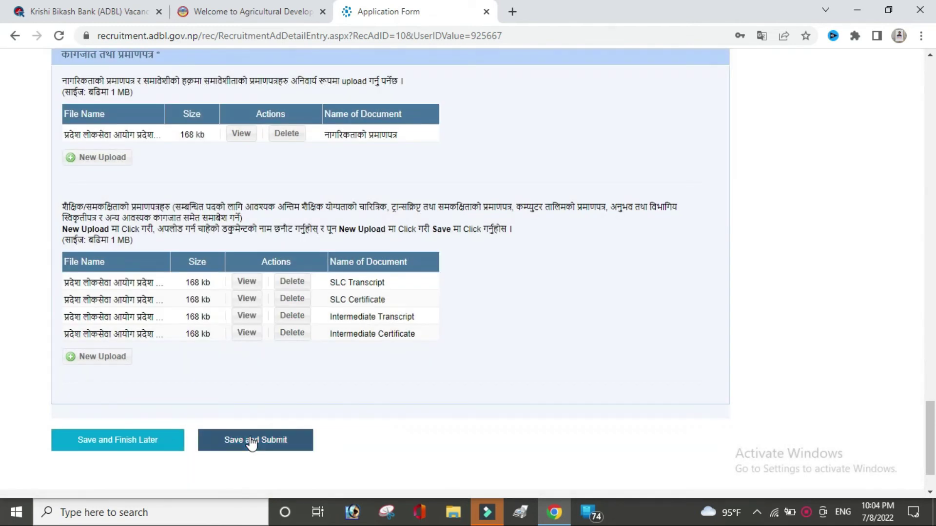
# Step: Fix the validation error by entering the missing location value, then Save and Submit the form
pyautogui.click(251, 442)
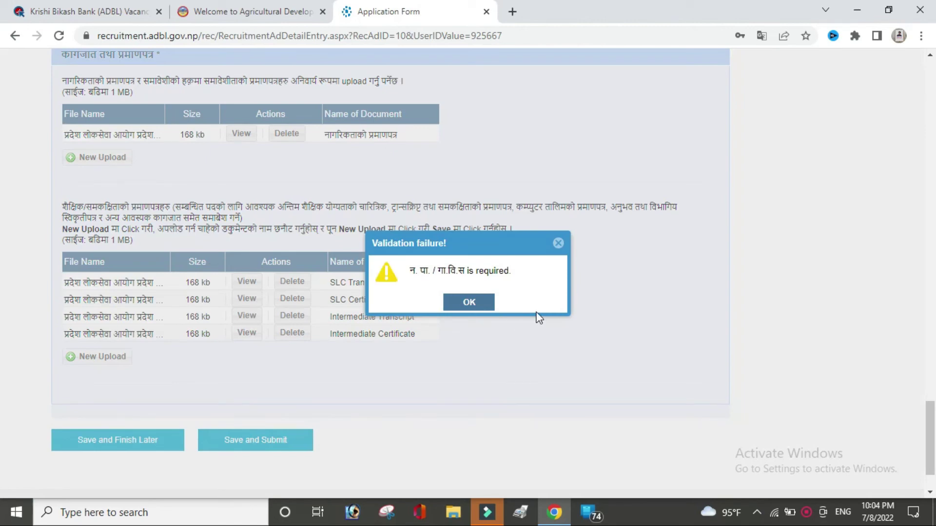
pyautogui.click(559, 243)
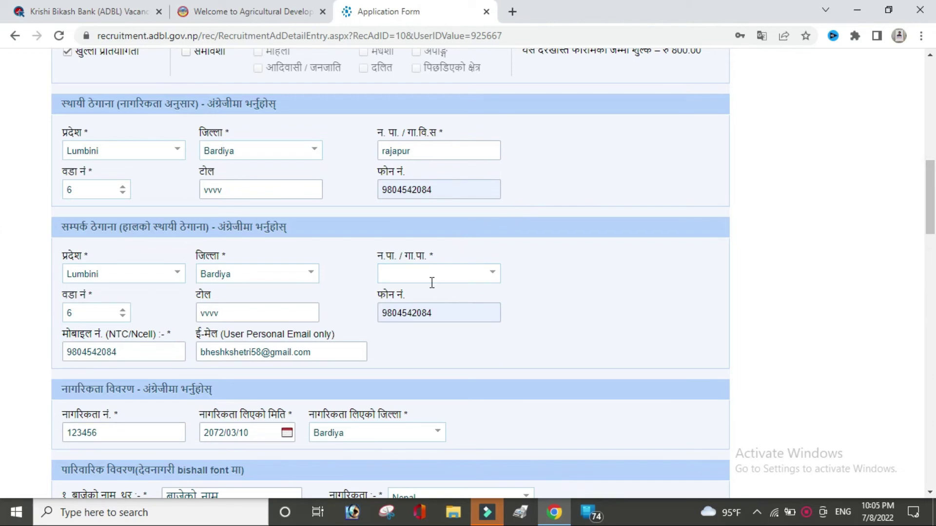
pyautogui.write('rajapur')
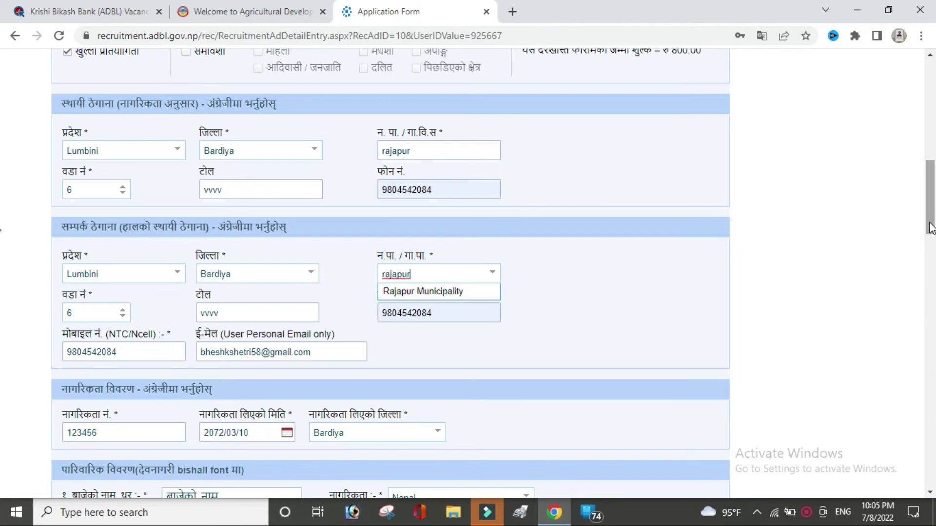
pyautogui.moveTo(931, 229); pyautogui.dragTo(6, 463)
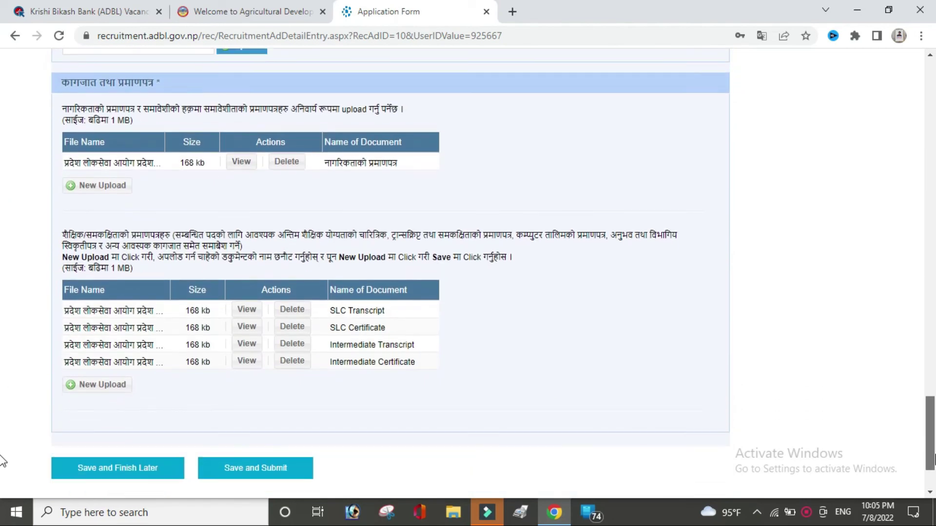
pyautogui.click(261, 474)
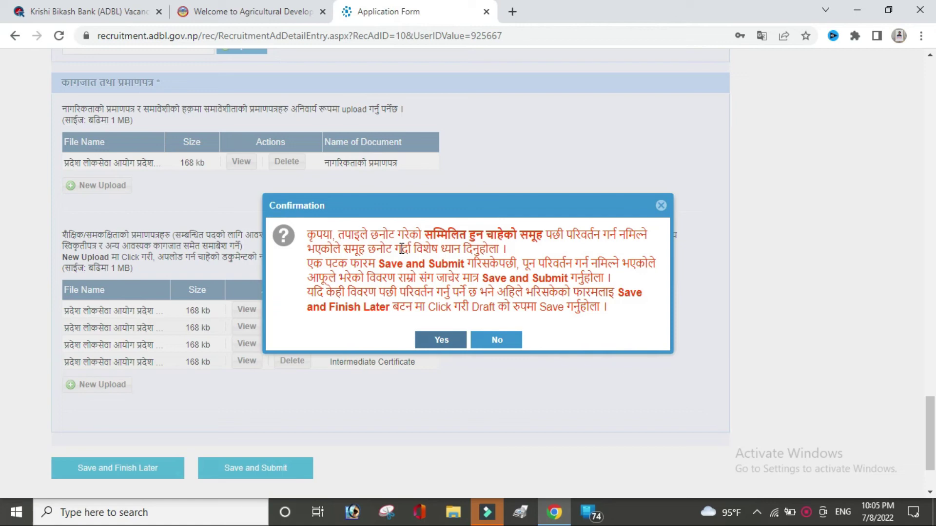
# Step: Confirm the final submission, then follow the notice's link to the application fee payment page
pyautogui.click(432, 339)
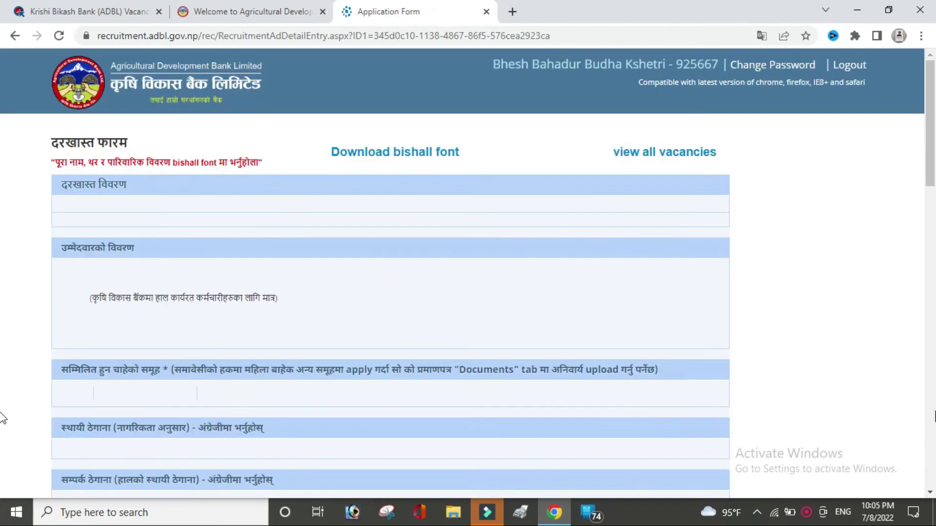
pyautogui.scroll(-5, 3, 417)
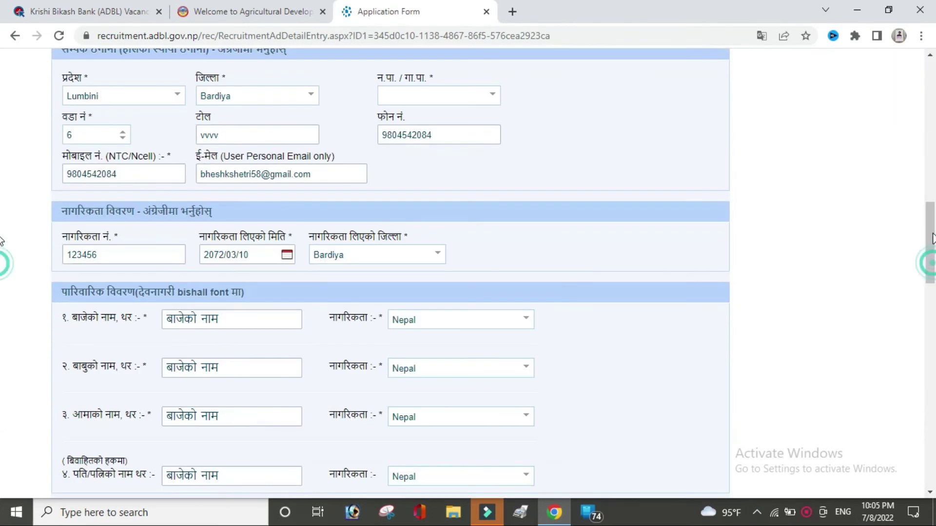
pyautogui.scroll(10, 2, 180)
pyautogui.scroll(-1, 289, 109)
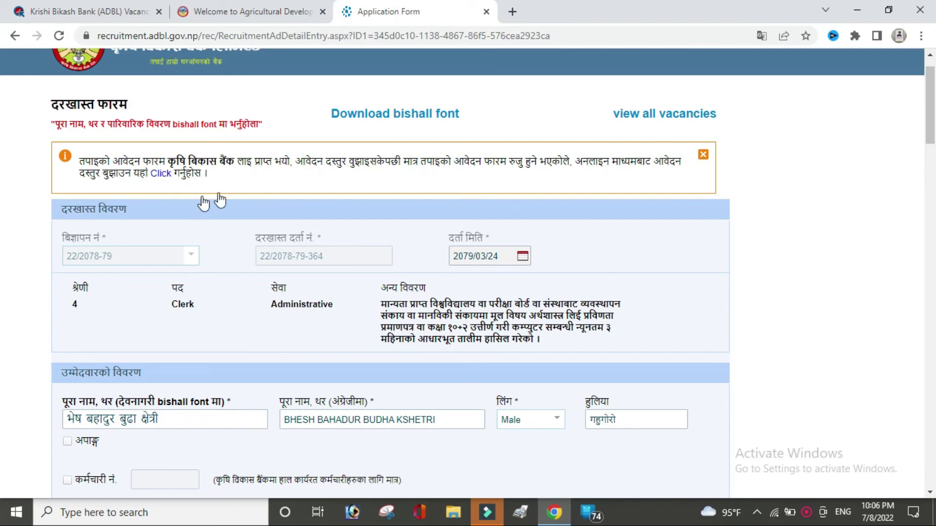
pyautogui.click(164, 175)
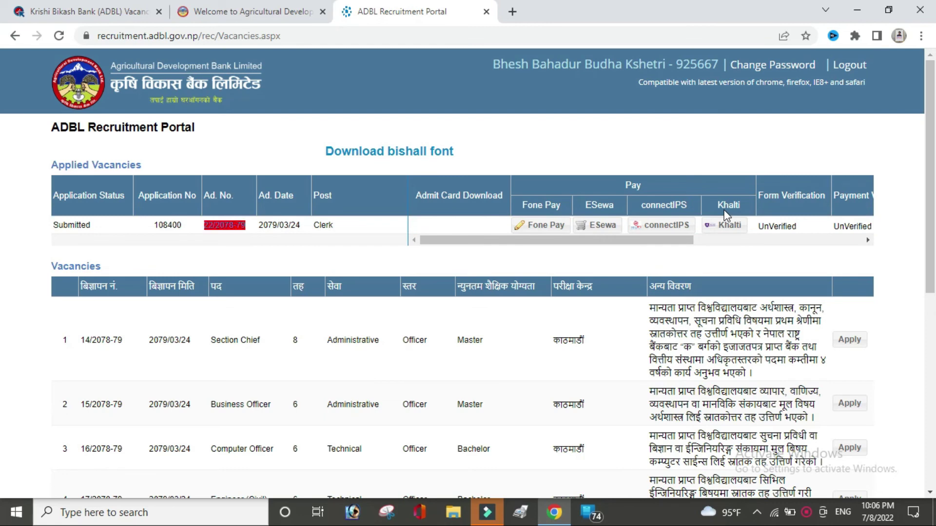
# Step: Pay the NPR 800 fee via eSewa, then cancel the request after the insufficient-balance failure
pyautogui.click(588, 229)
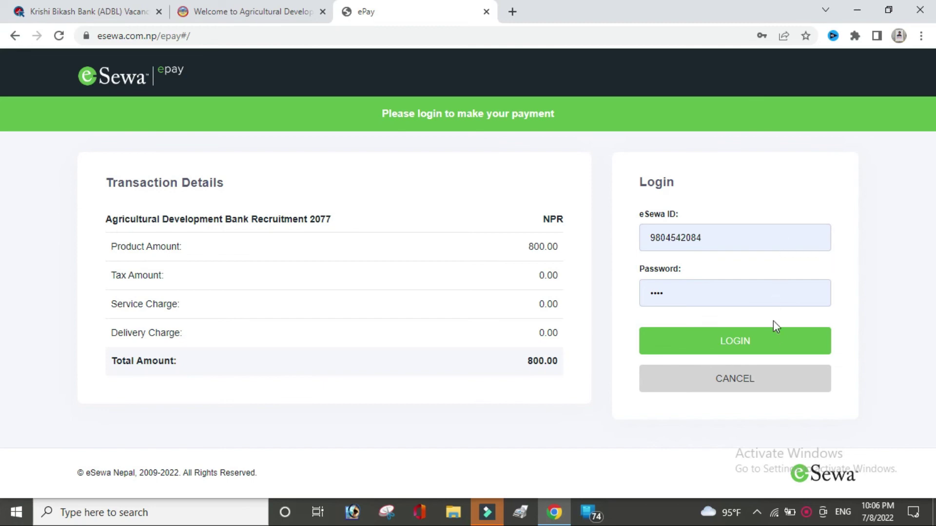
pyautogui.click(769, 349)
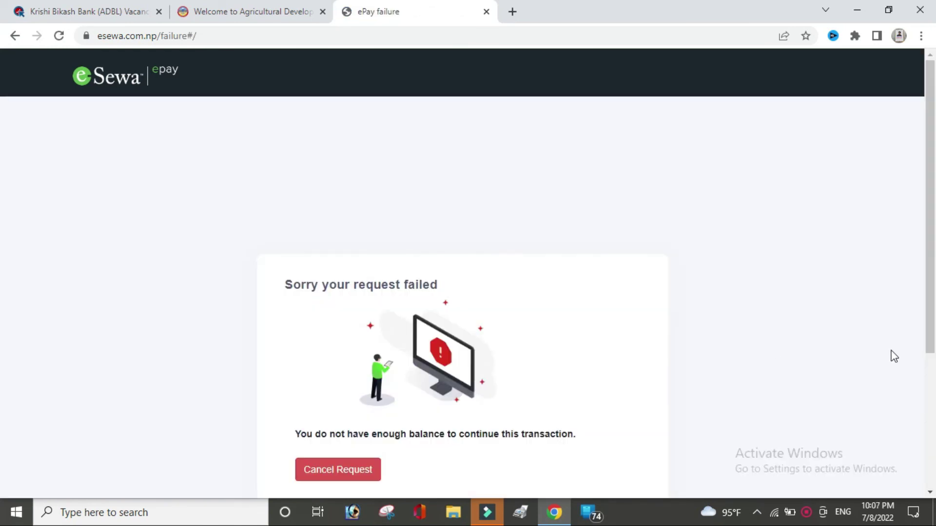
pyautogui.scroll(-2, 1, 359)
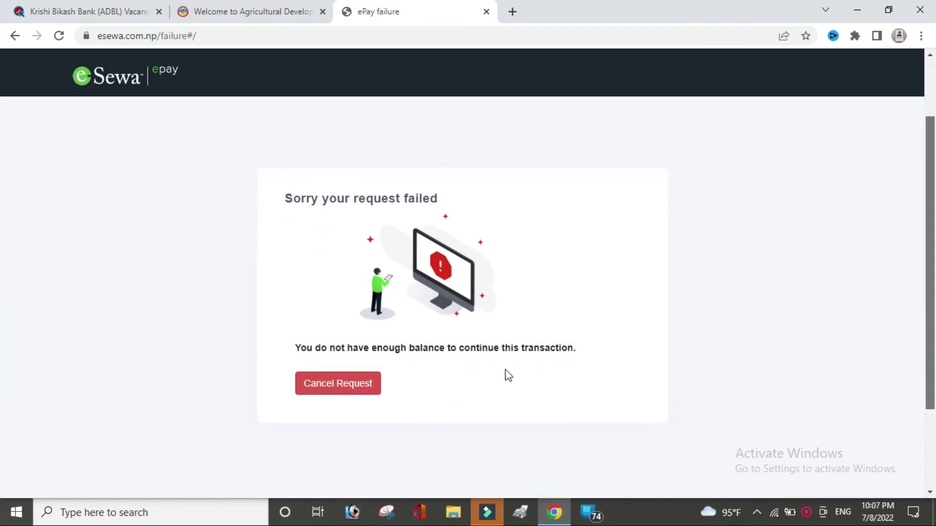
pyautogui.scroll(-1, 365, 352)
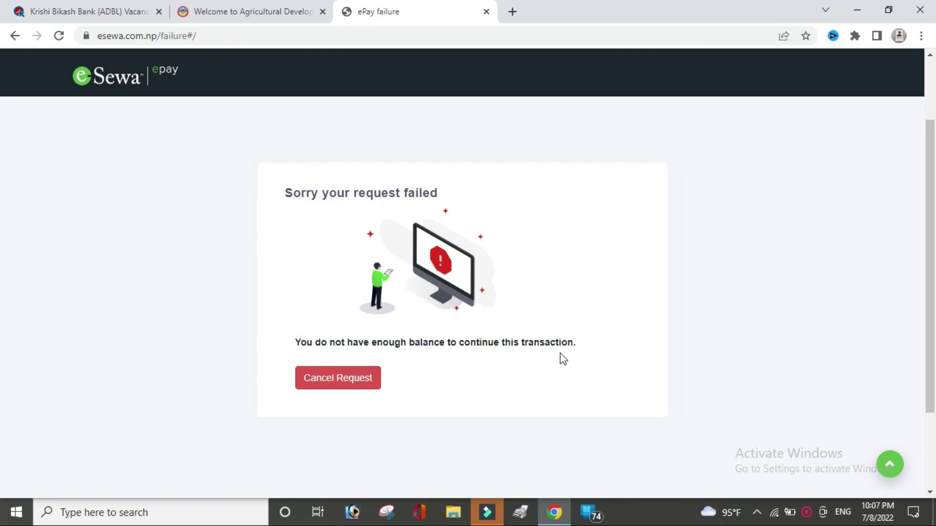
pyautogui.click(319, 389)
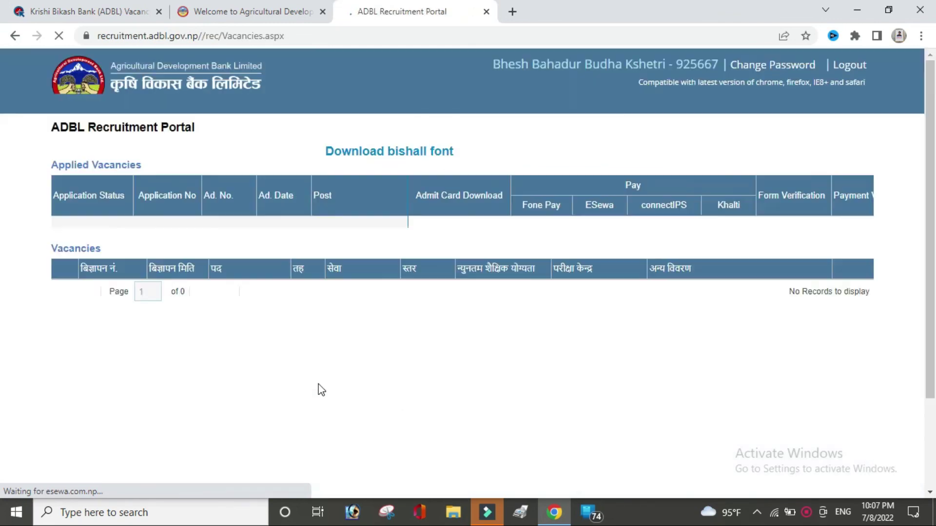
# Step: Log out of the portal, dismiss the applicant notice, and return to the login page
pyautogui.click(852, 66)
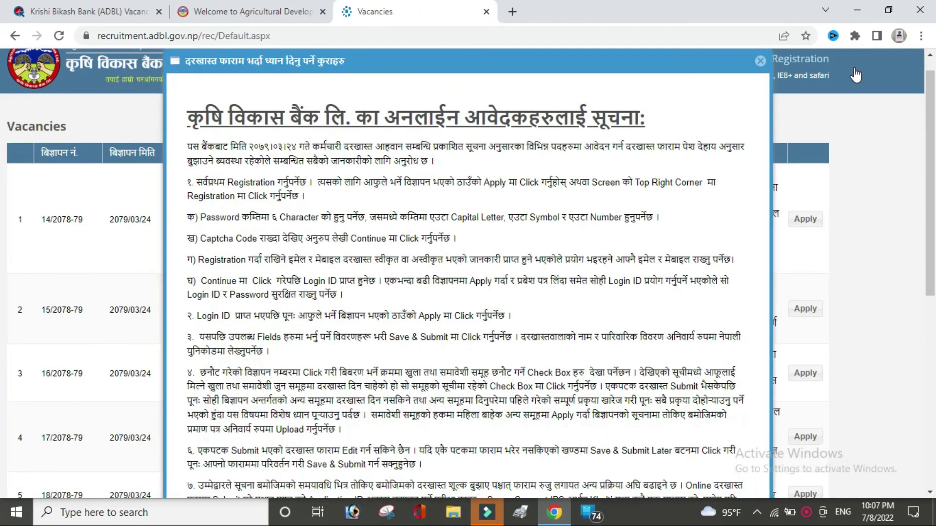
pyautogui.click(760, 62)
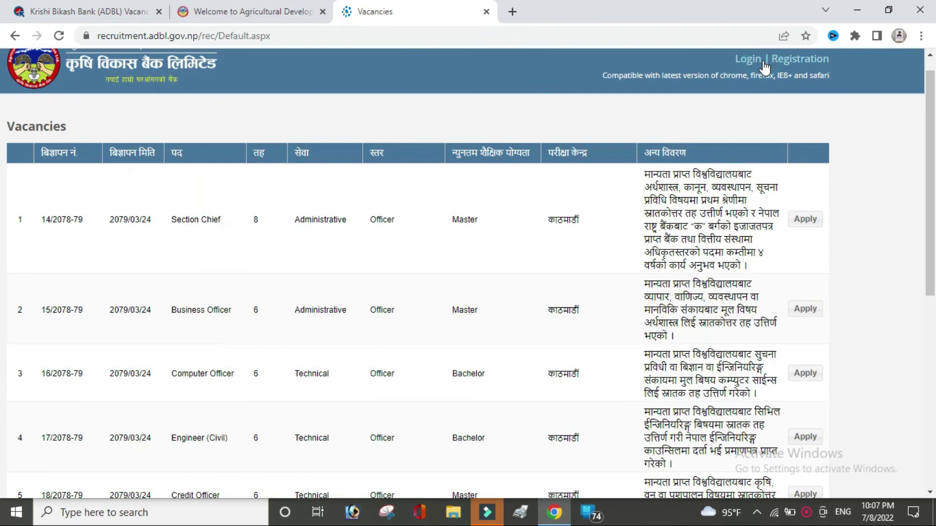
pyautogui.click(742, 60)
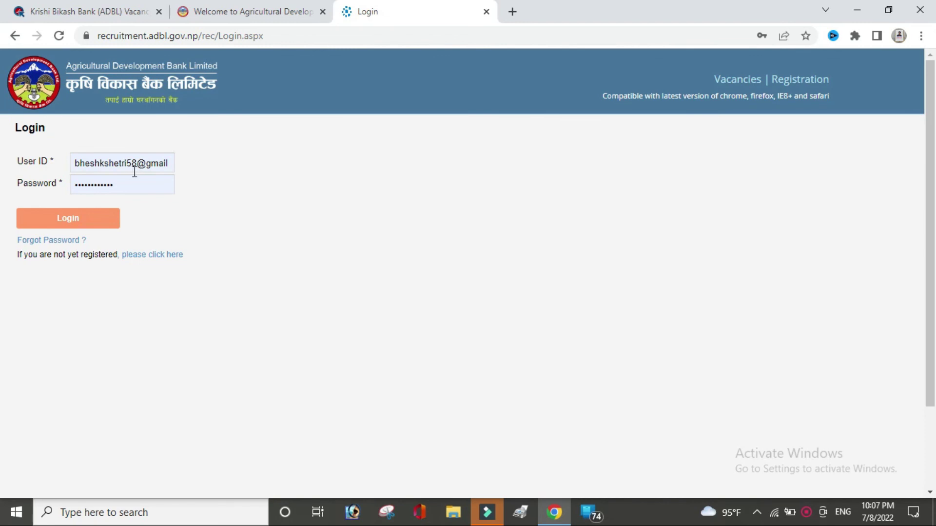
# Step: Log in with the numeric User ID instead of the e-mail, saving the credentials in the browser
pyautogui.click(73, 224)
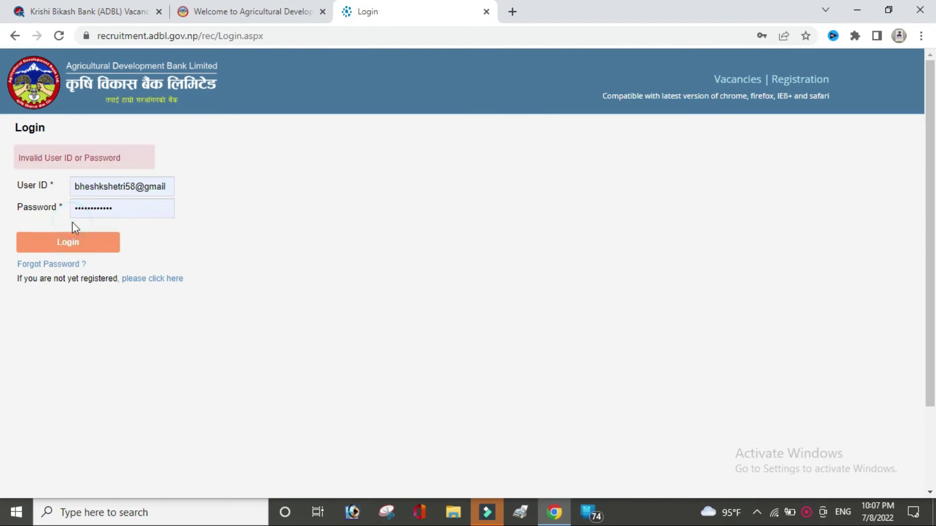
pyautogui.moveTo(168, 192); pyautogui.dragTo(51, 189)
pyautogui.press('BackSpace')
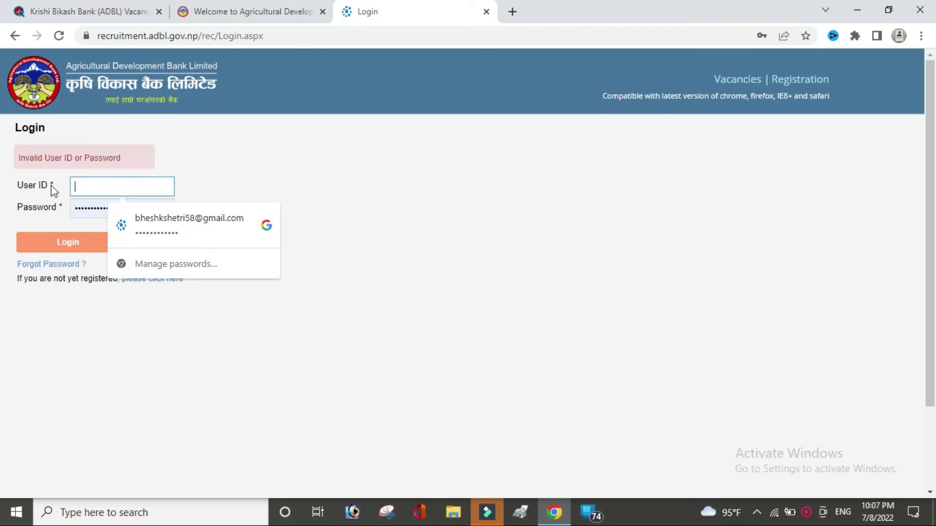
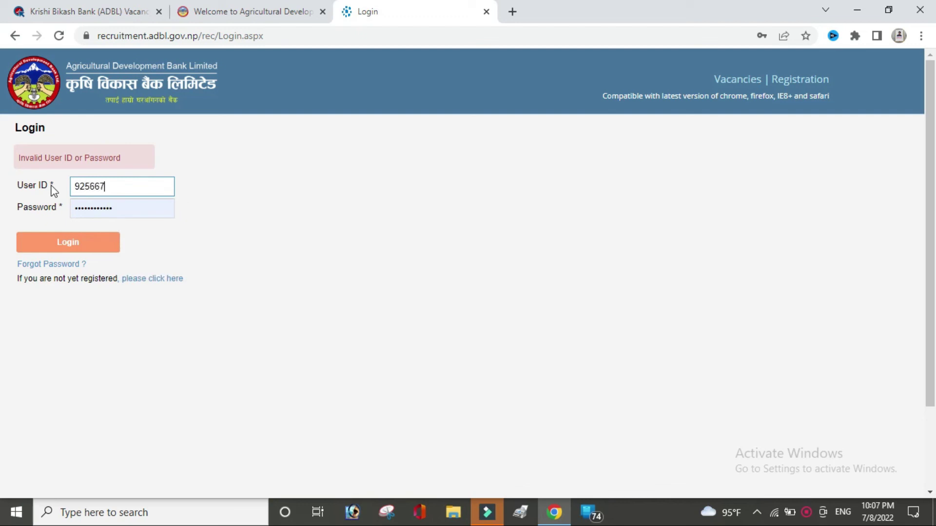
pyautogui.click(82, 248)
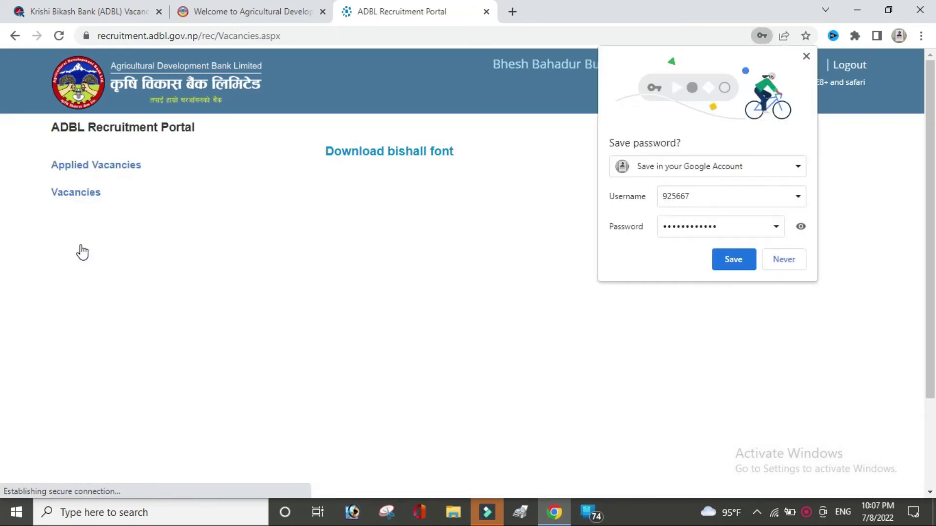
pyautogui.click(733, 260)
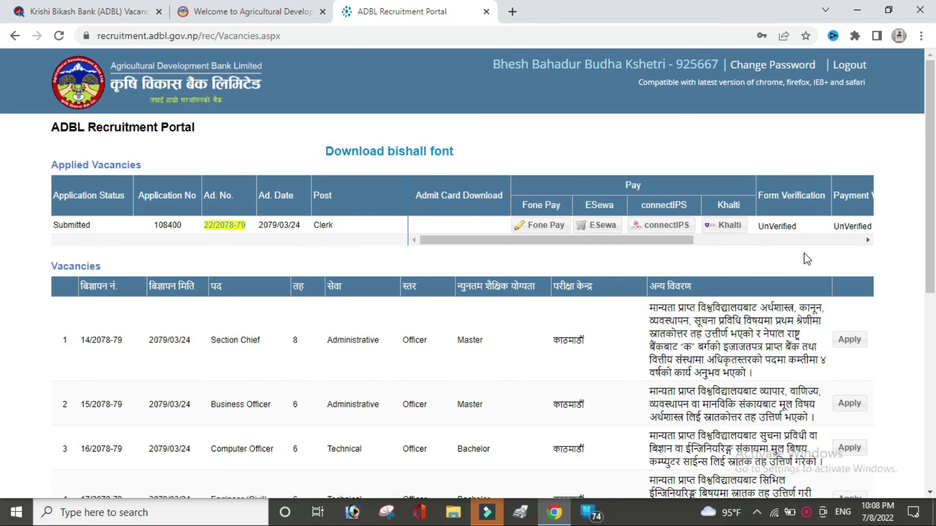
# Step: Log out again, dismiss the notice, and reopen the login page
pyautogui.click(847, 68)
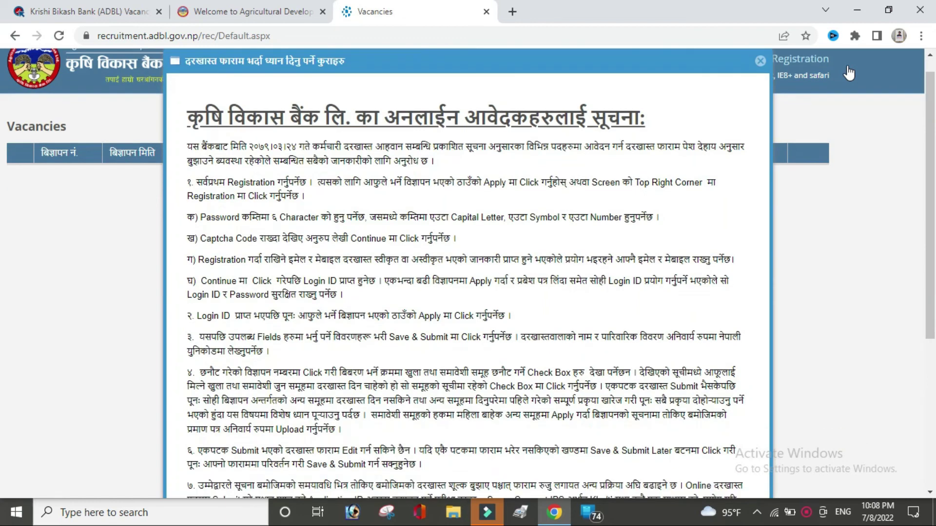
pyautogui.click(760, 61)
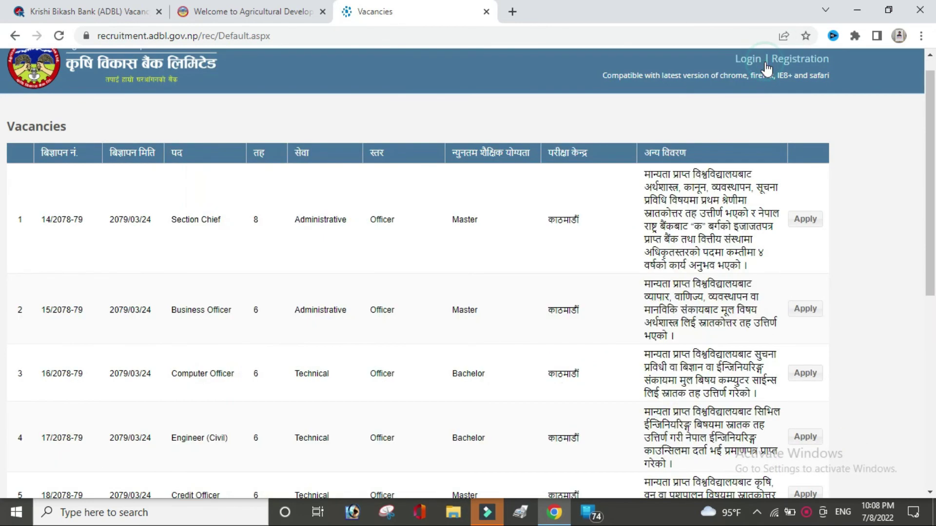
pyautogui.click(741, 62)
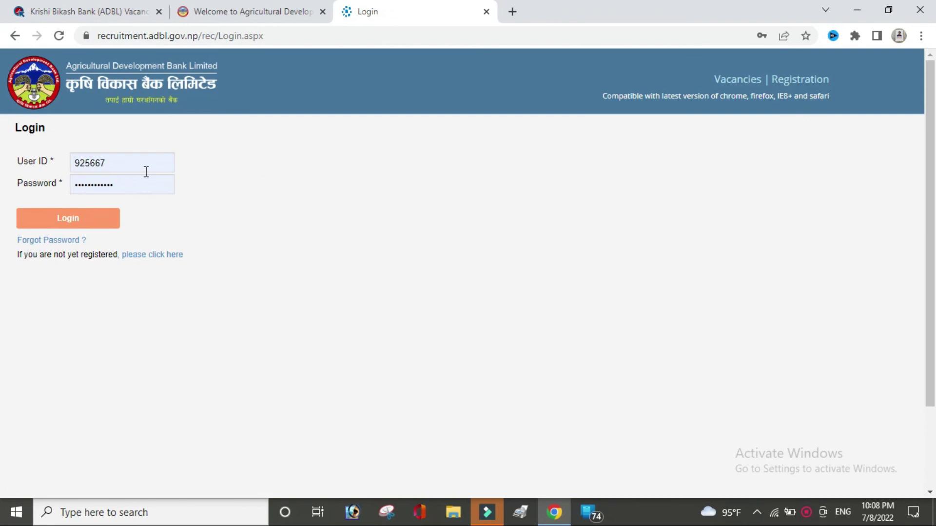
# Step: Switch to the ADBL home page tab (adbl.gov.np) and scroll back to its top banner
pyautogui.doubleClick(126, 163)
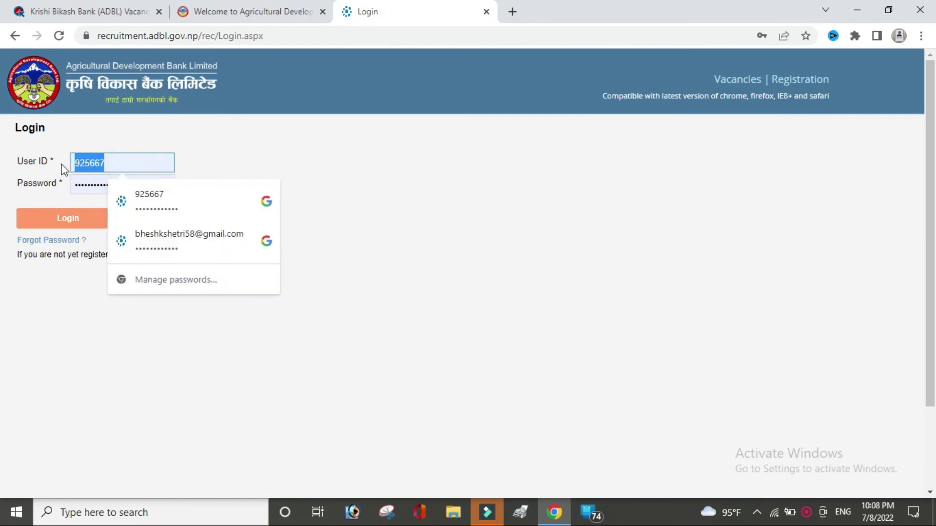
pyautogui.click(237, 10)
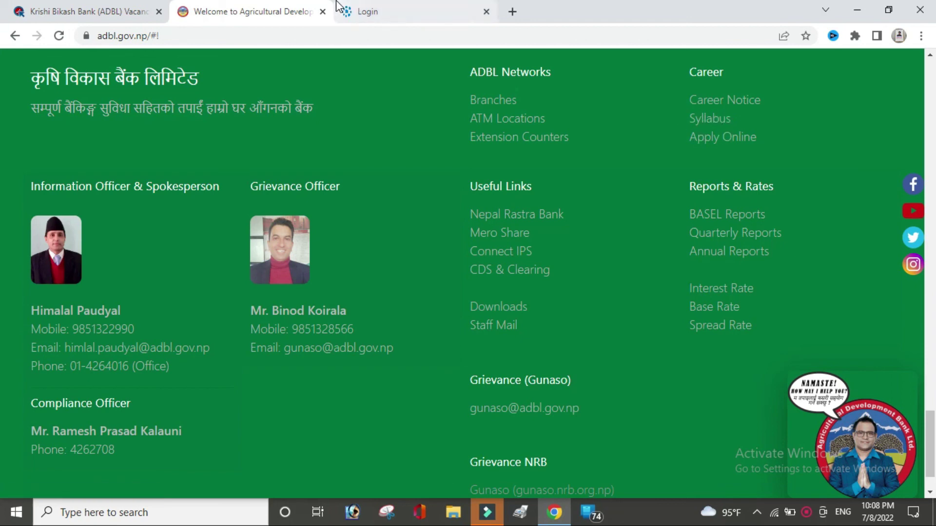
pyautogui.scroll(-2, 1, 463)
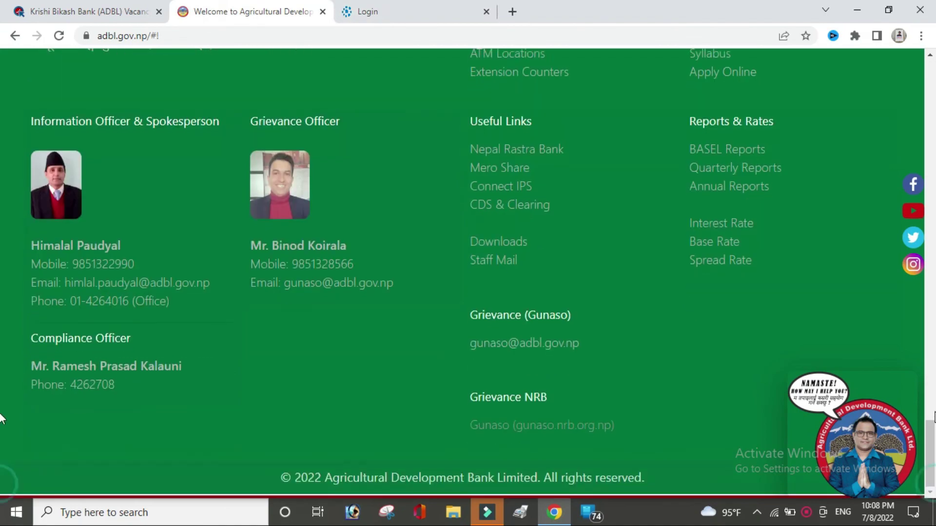
pyautogui.scroll(8, 926, 258)
pyautogui.scroll(10, 926, 258)
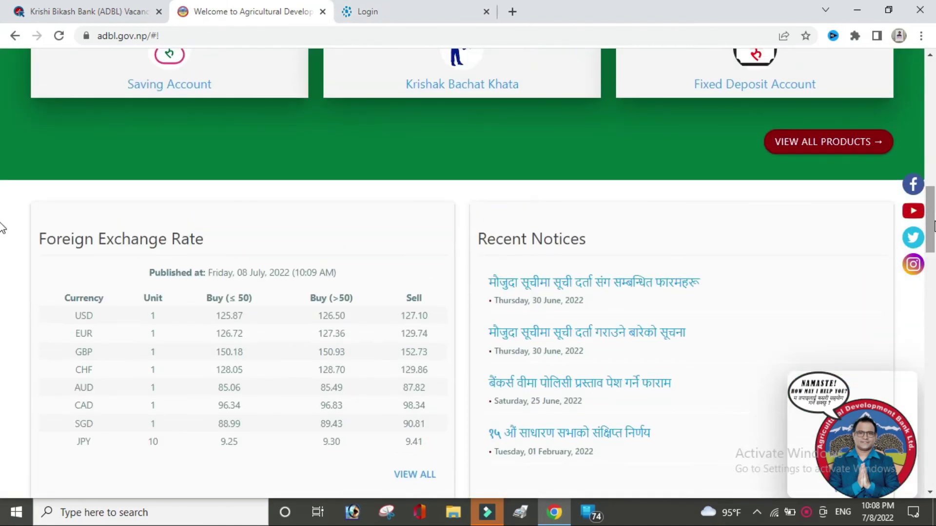
pyautogui.scroll(10, 928, 224)
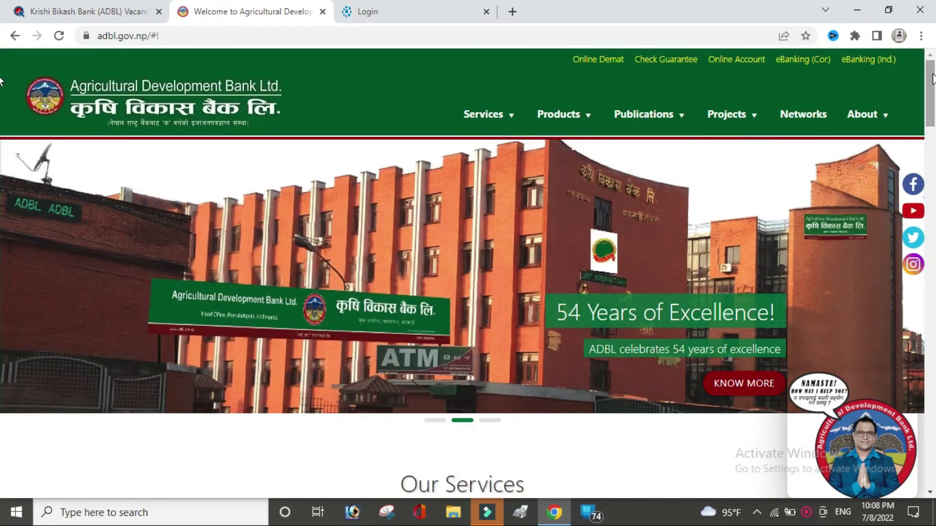